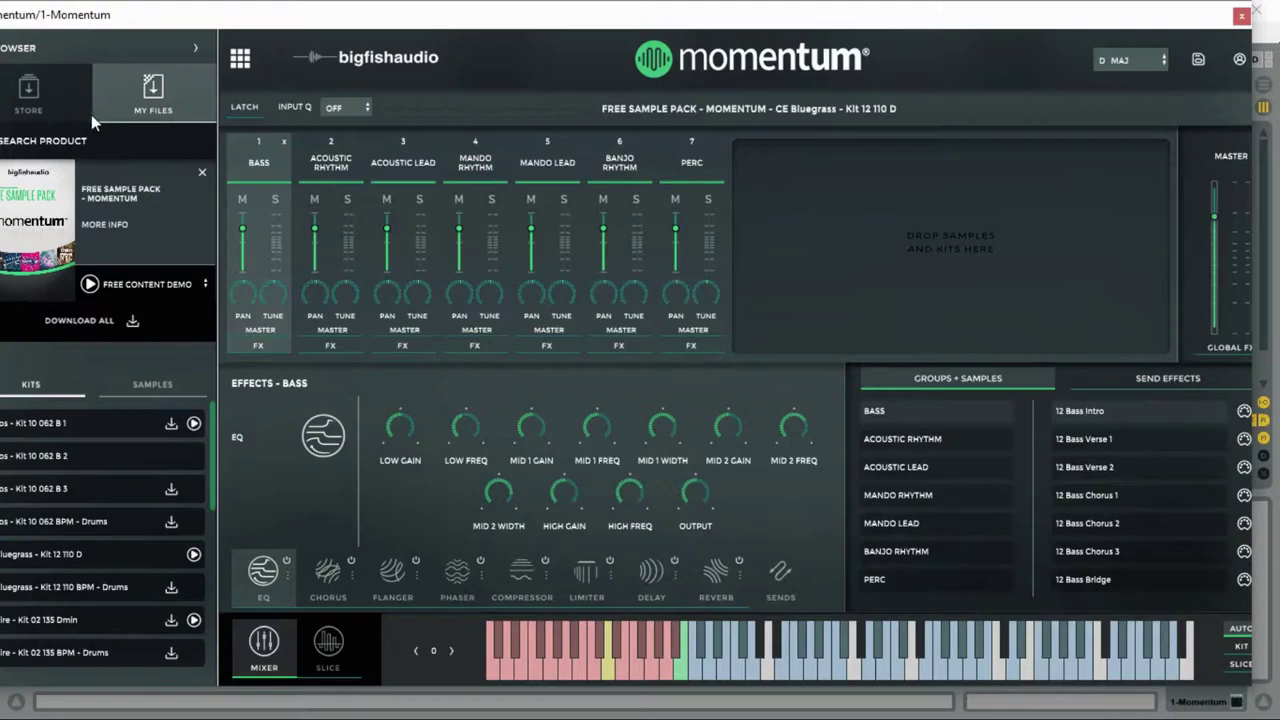
View the My Files and Store listings in the Momentum browser and close the plug-in window
left_click(150, 90)
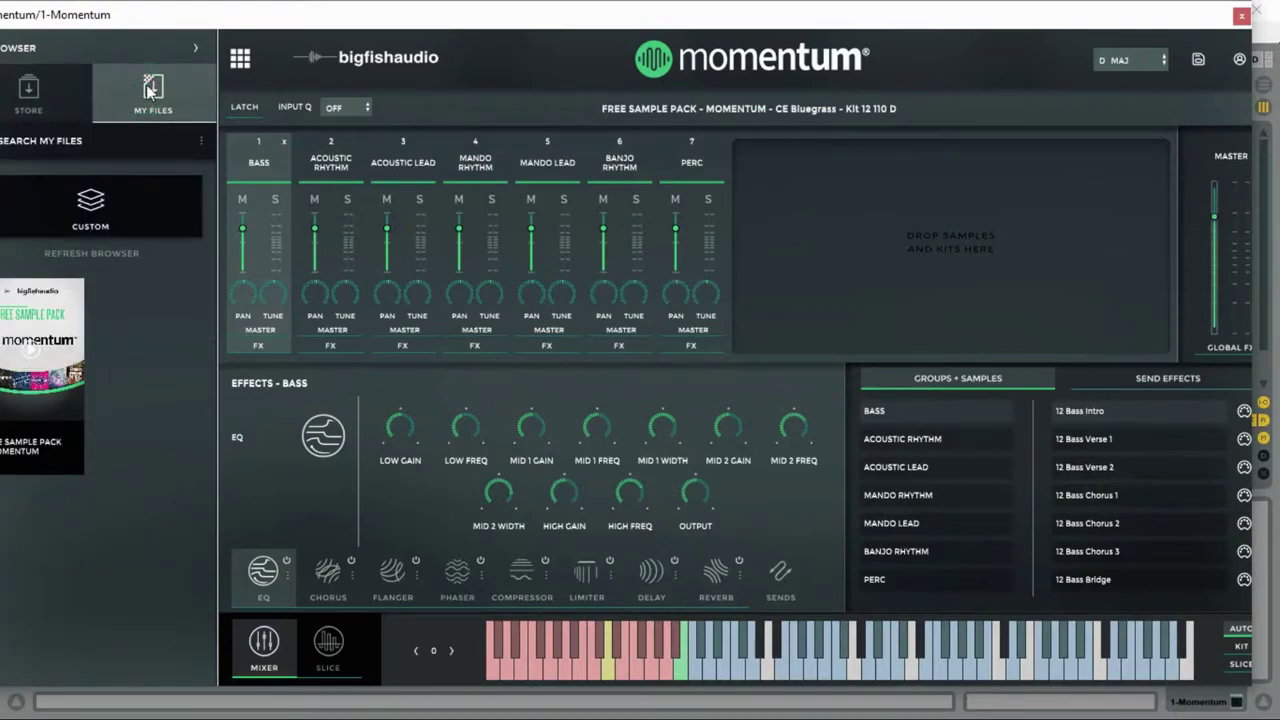
left_click(28, 88)
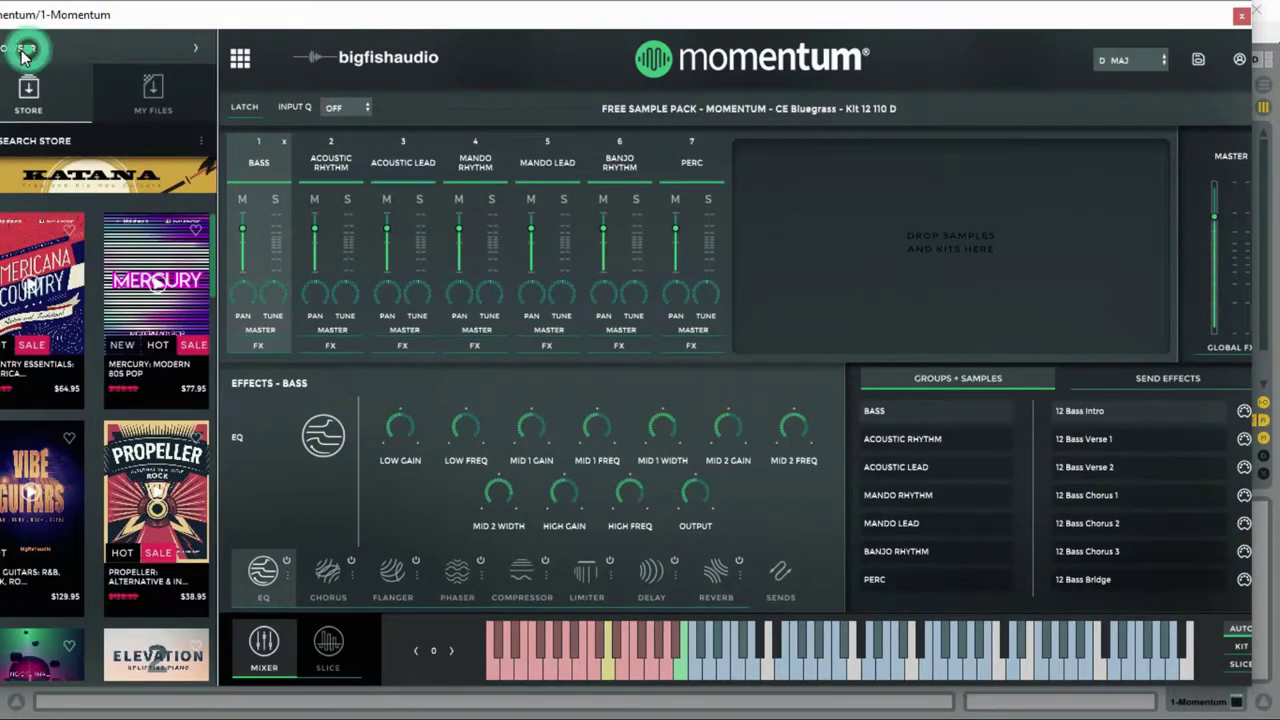
left_click(150, 93)
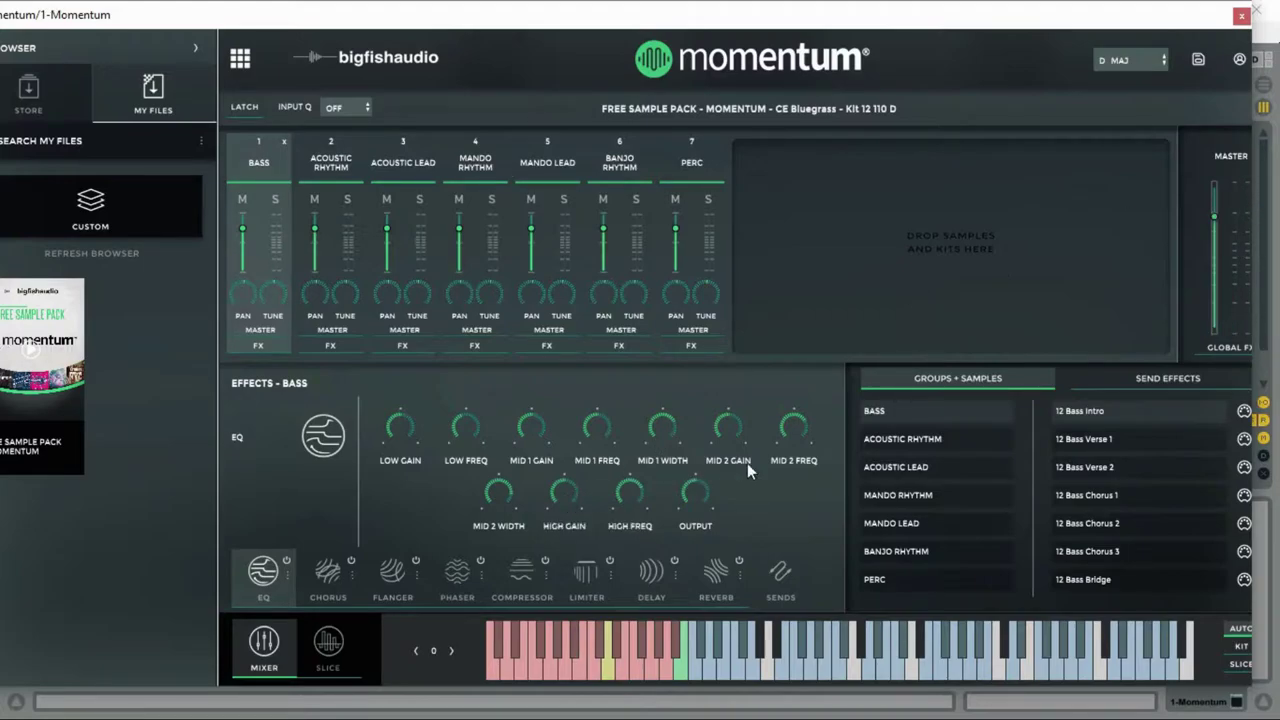
left_click(1241, 16)
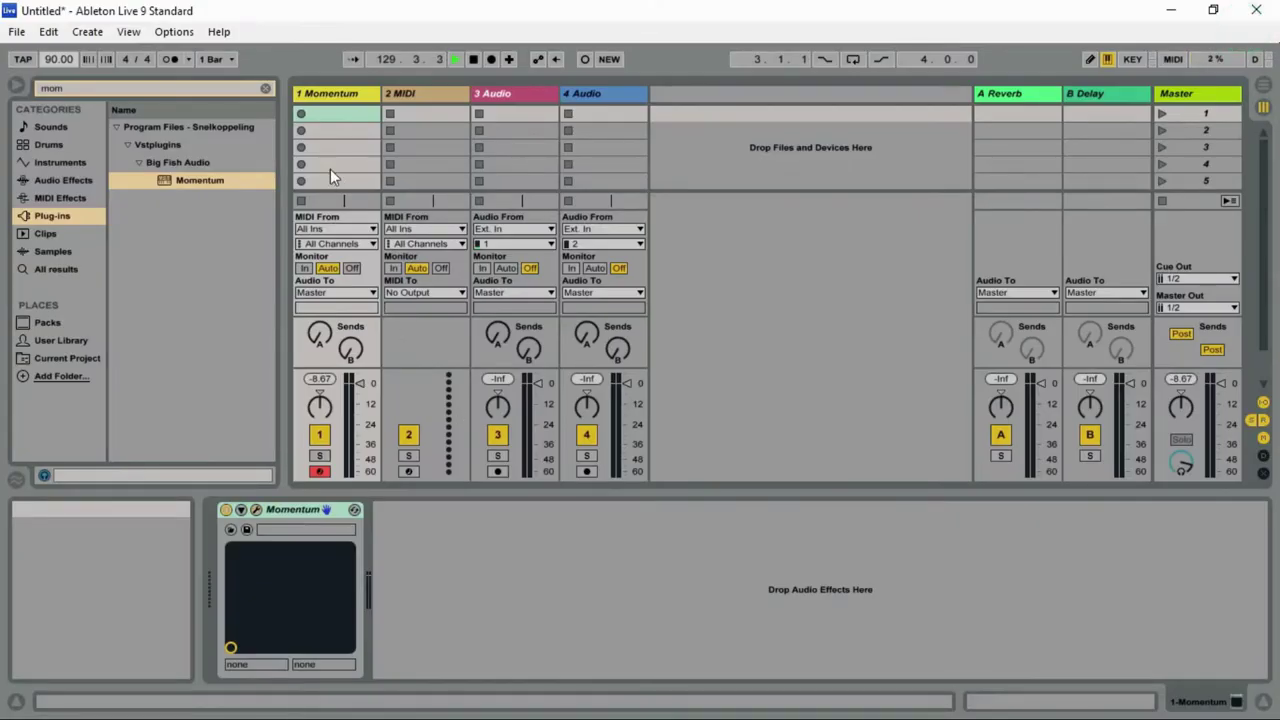
Stop playback, turn on the metronome and record a short MIDI take on the 1 Momentum track into the arrangement
key("space")
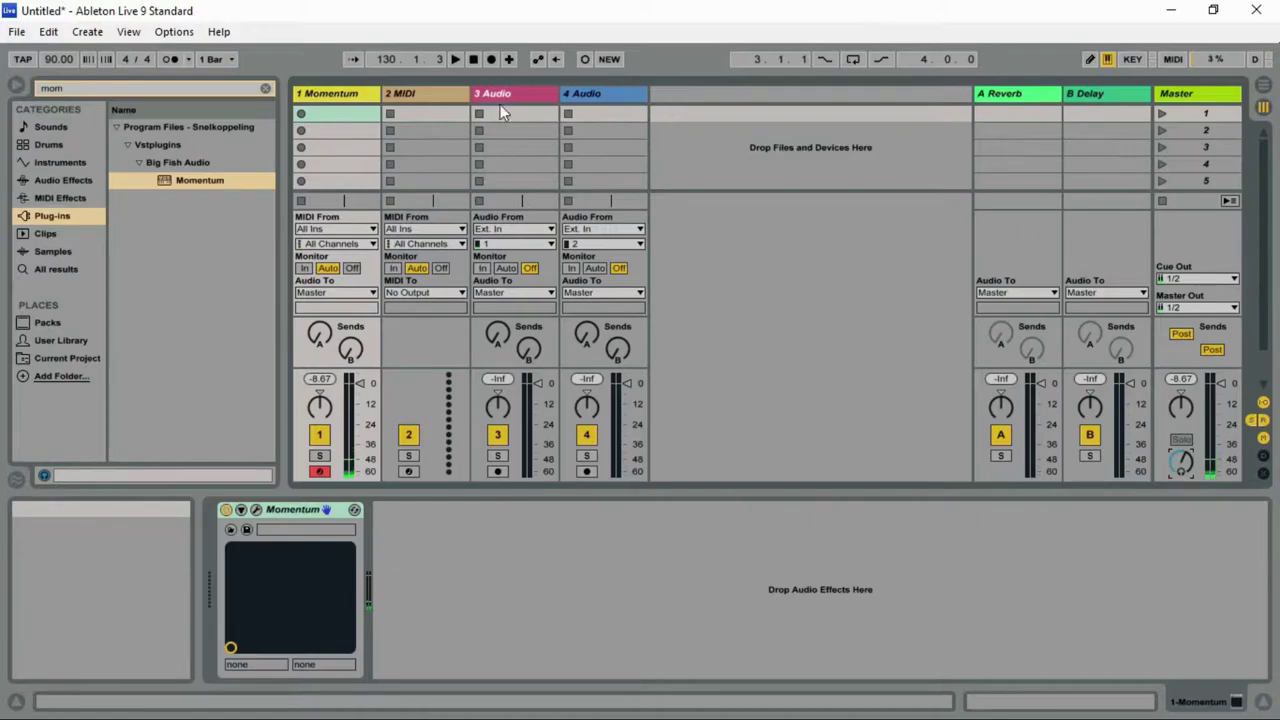
left_click(170, 59)
left_click(489, 60)
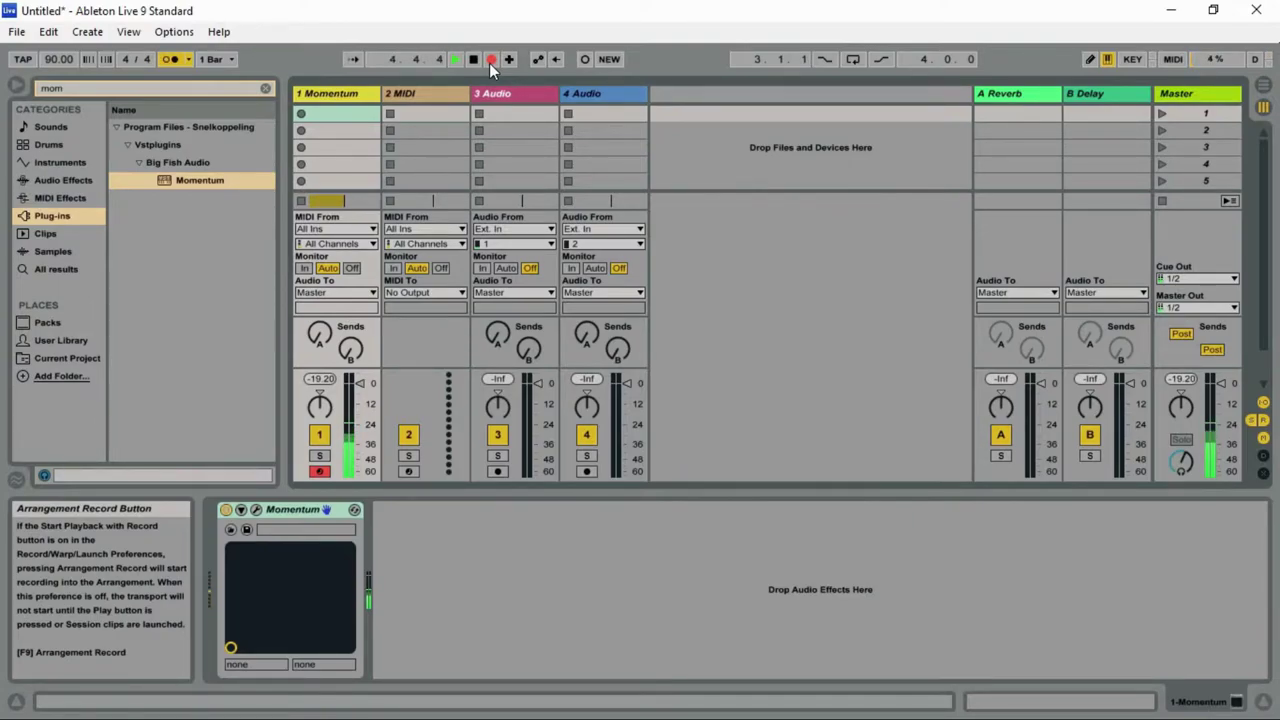
key("space")
In the Arrangement view, trim the empty first bar off the recorded Momentum clip and move the clip to bar 1
key("Tab")
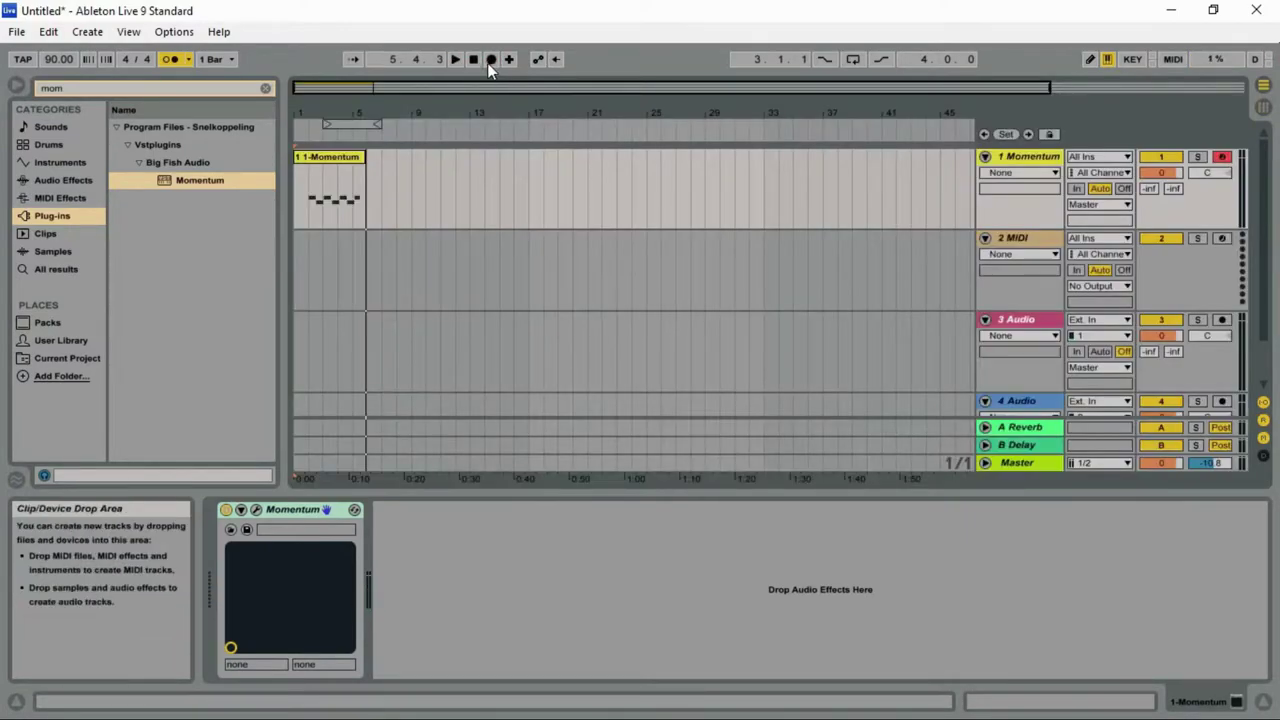
left_click(322, 88)
left_click_drag(322, 90, 294, 88)
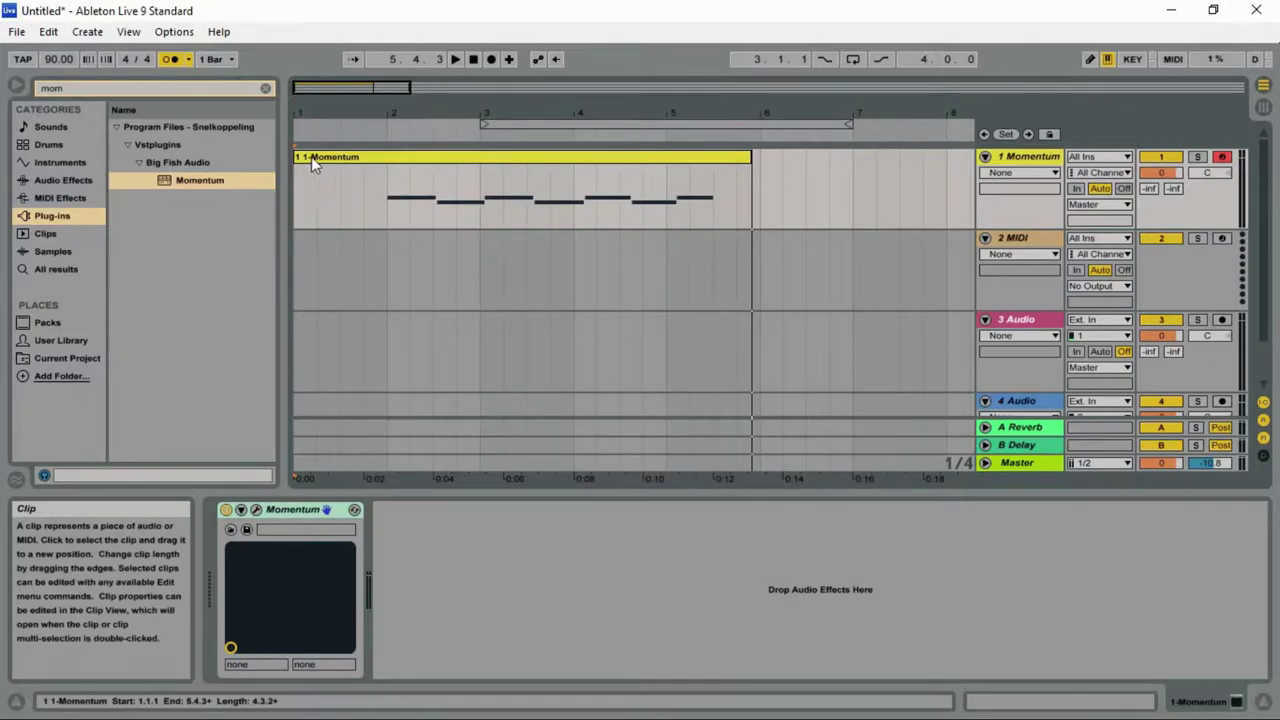
left_click_drag(299, 158, 384, 161)
key("space")
left_click_drag(465, 162, 374, 175)
Turn on arrangement looping from 1.1.1 with a length of 3.3.0 and trim the Momentum clip's end to 4.4
left_click_drag(674, 124, 337, 124)
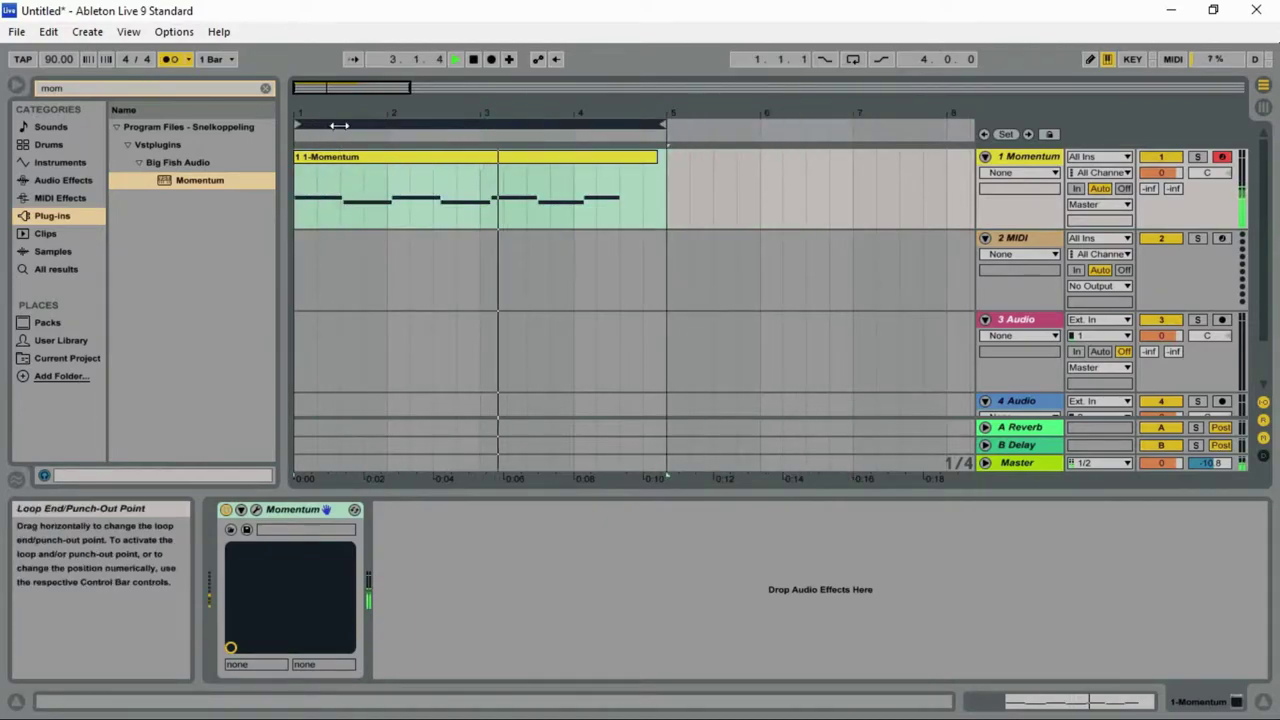
mouse_move(506, 118)
left_mouse_down()
mouse_move(420, 300)
mouse_move(560, 290)
mouse_move(590, 240)
mouse_move(506, 119)
left_mouse_up()
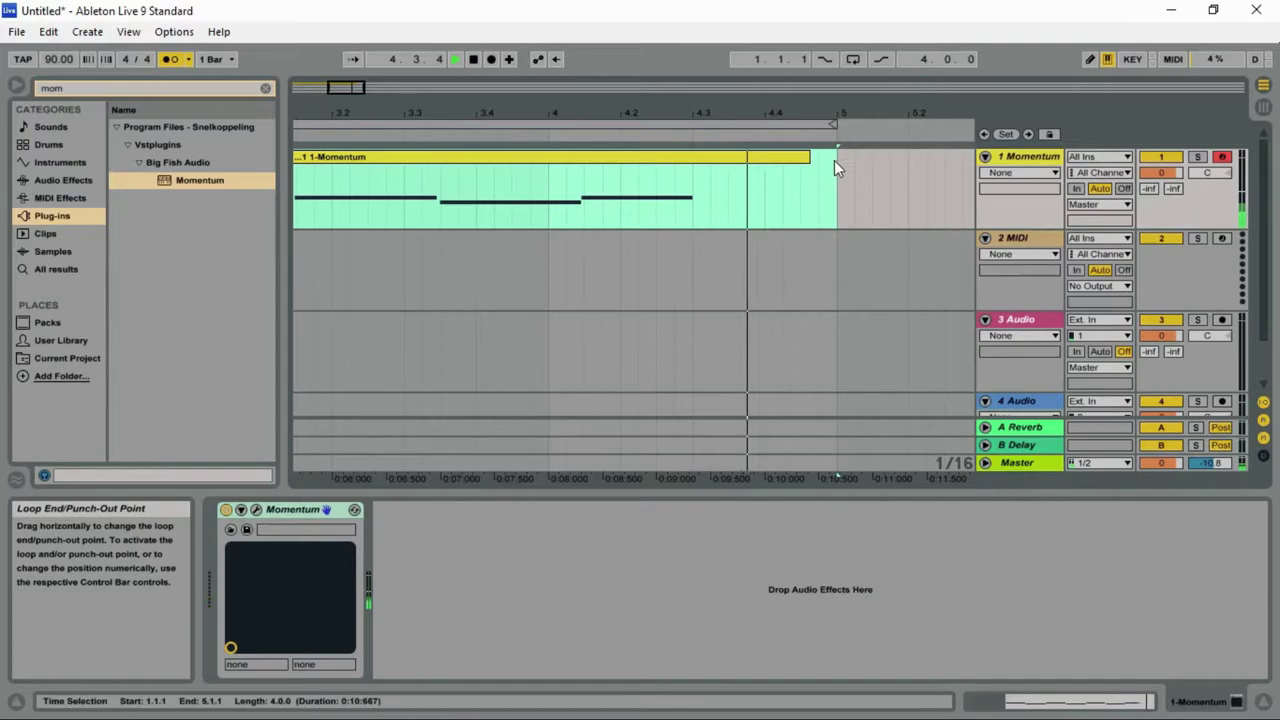
left_click_drag(749, 119, 749, 210)
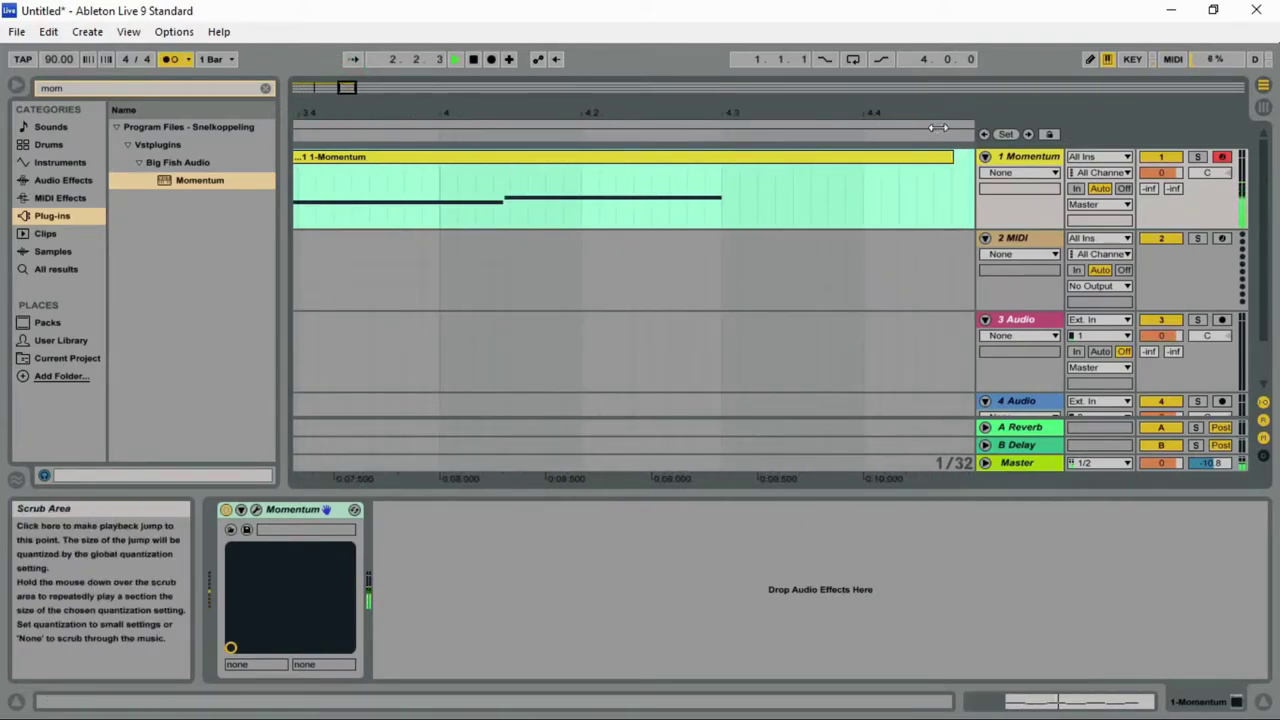
left_click_drag(938, 128, 717, 121)
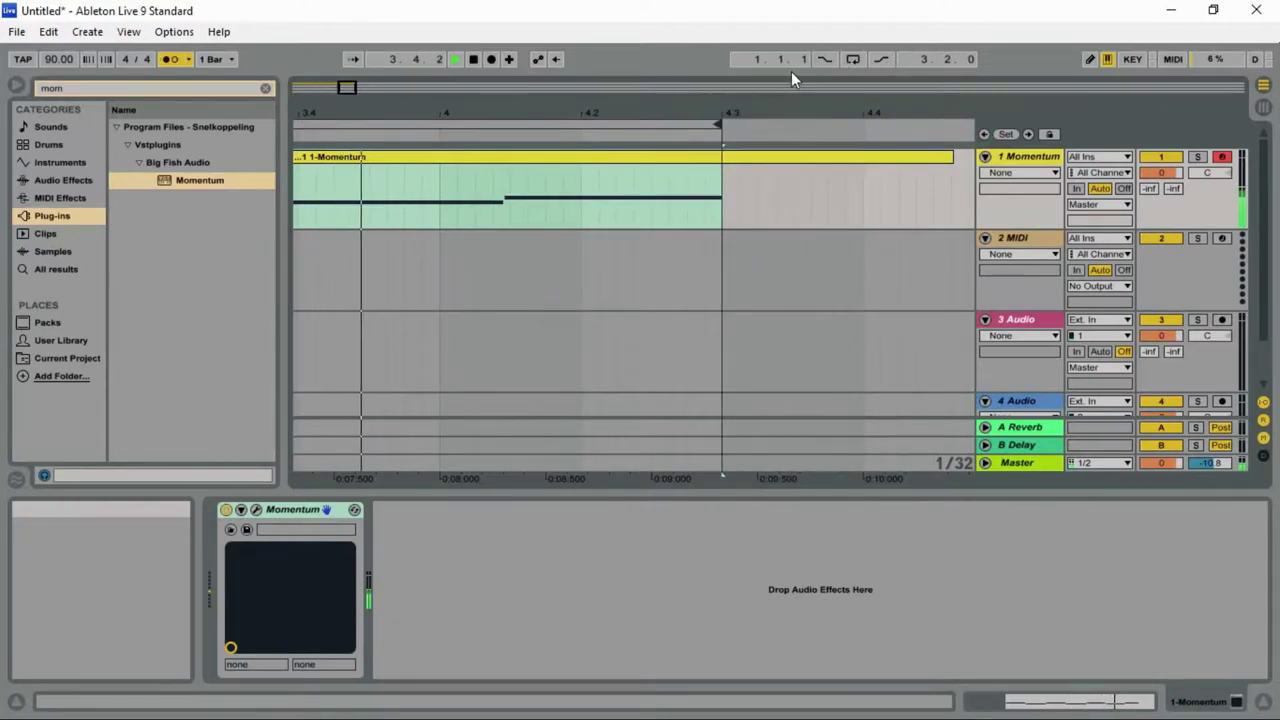
left_click(852, 59)
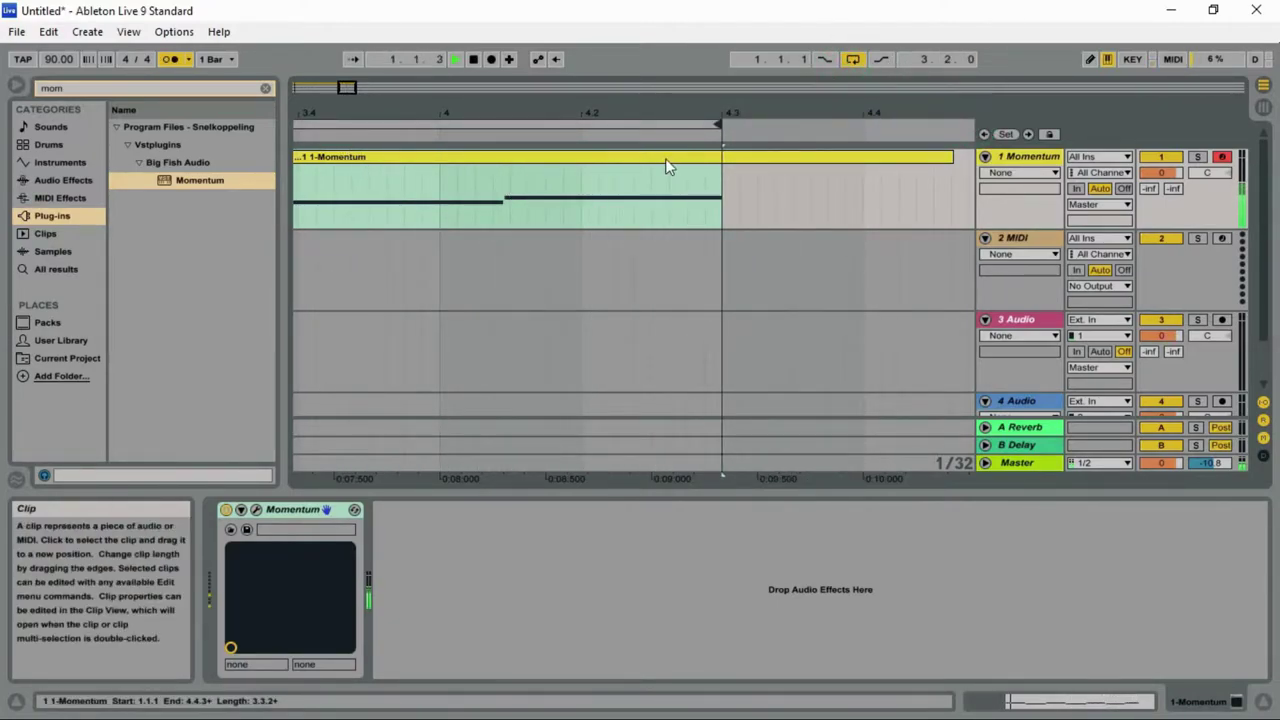
mouse_move(720, 124)
left_mouse_down()
mouse_move(862, 128)
mouse_move(857, 140)
left_mouse_up()
left_click(778, 160)
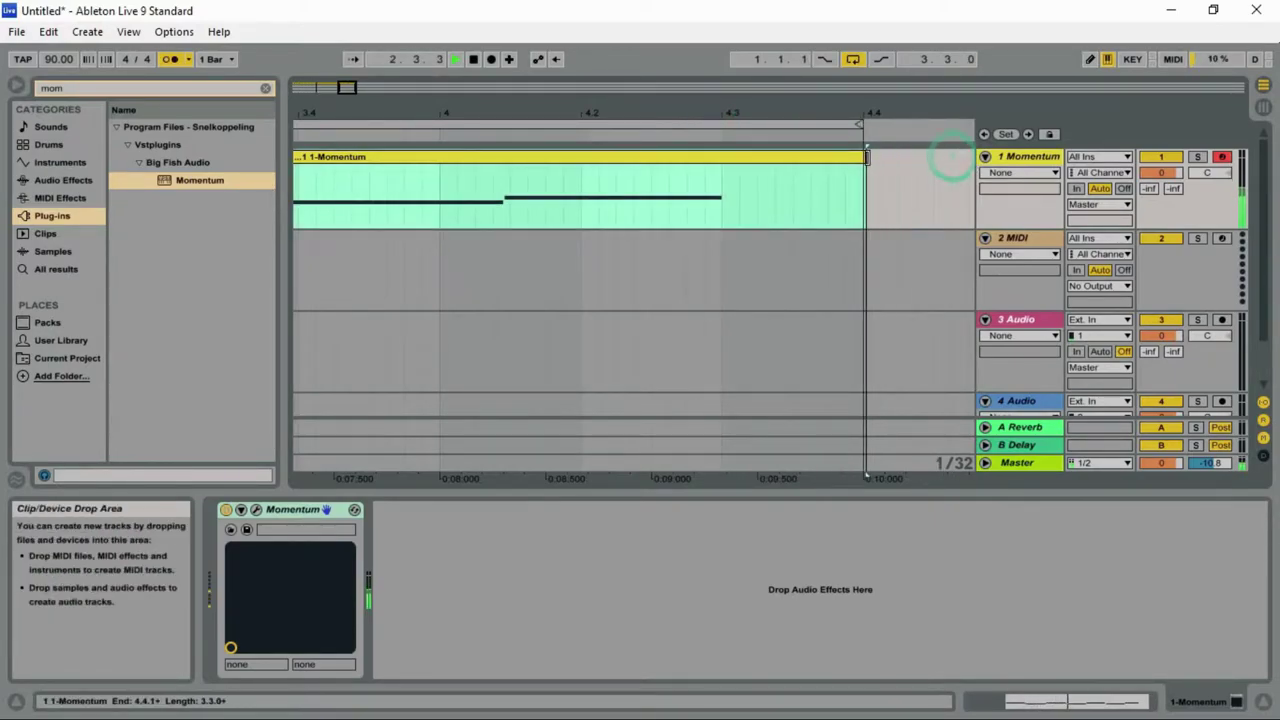
Open the Momentum clip's notes and quantize the start of the C3 note near bar 3 to 1/4 at 100 %
double_click(778, 157)
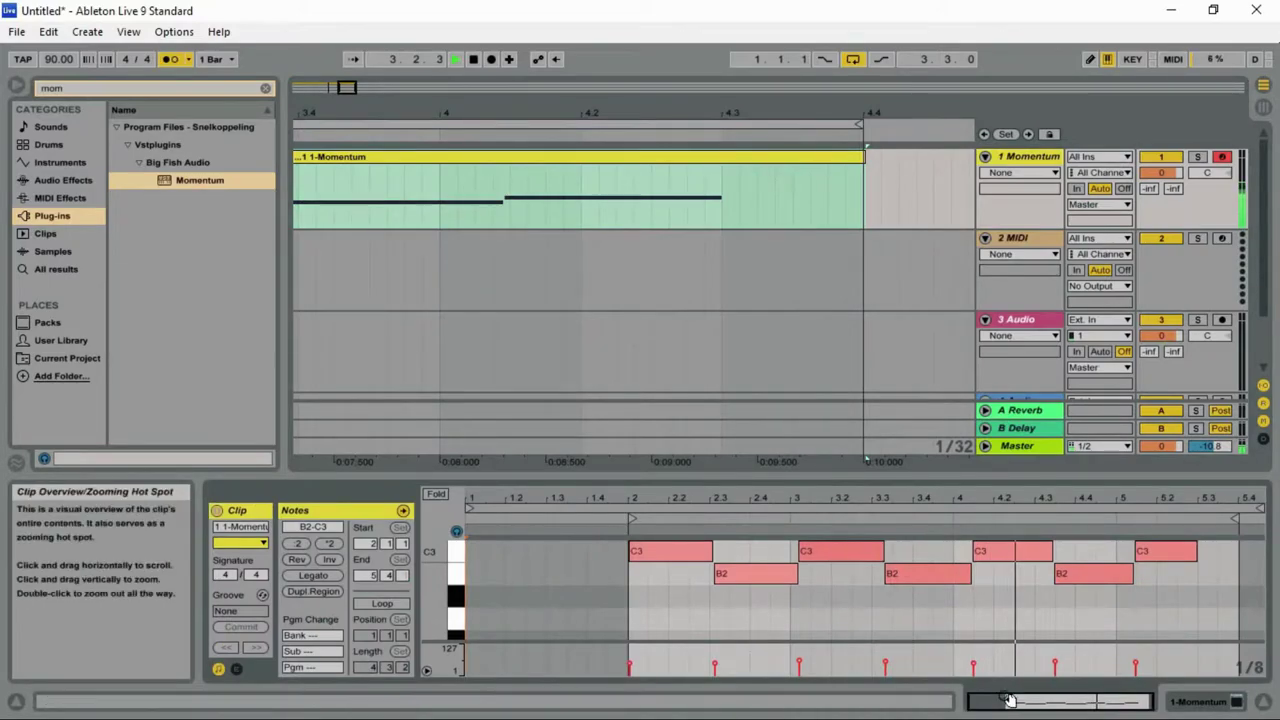
left_click_drag(1067, 700, 1095, 698)
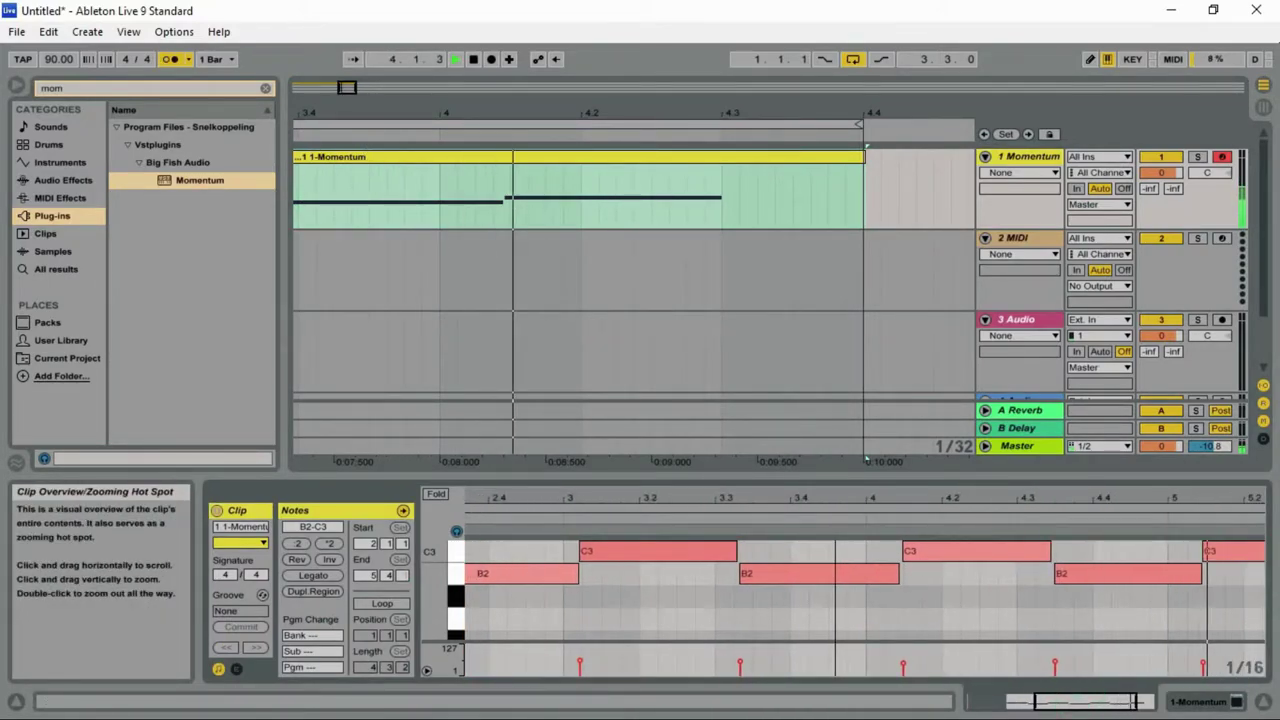
left_click_drag(1078, 705, 1084, 697)
left_click(569, 610)
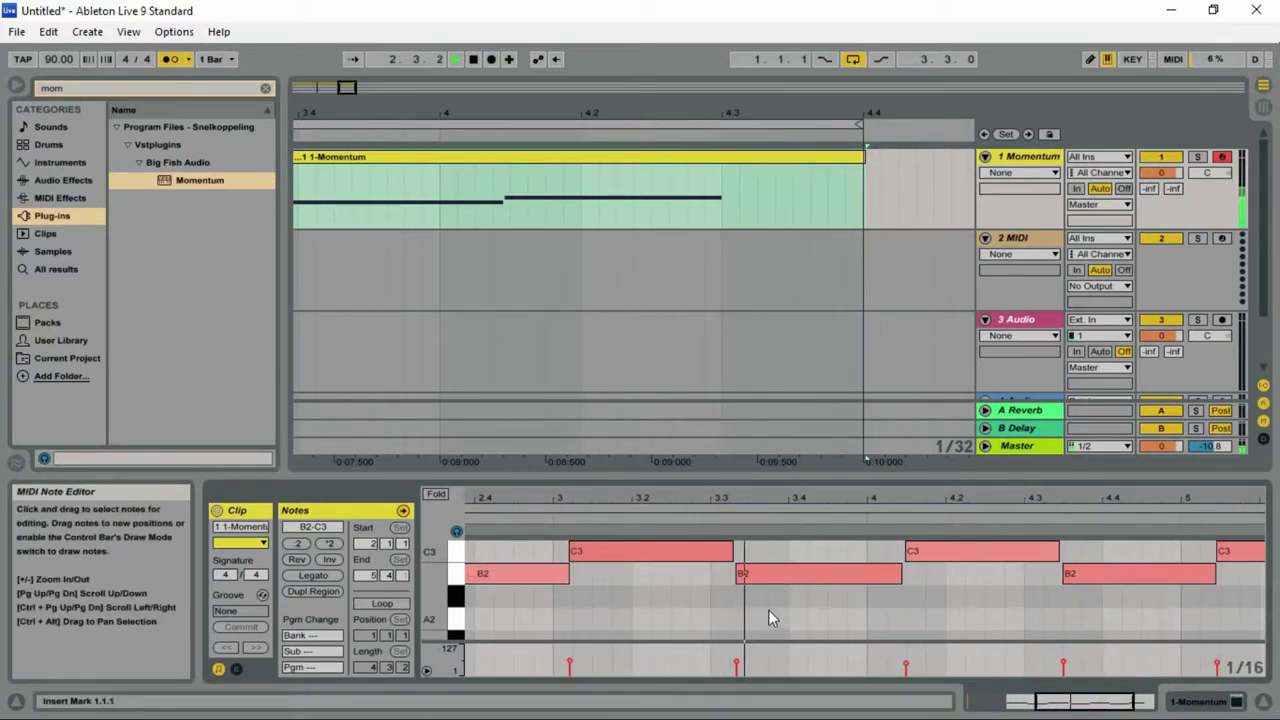
right_click(620, 553)
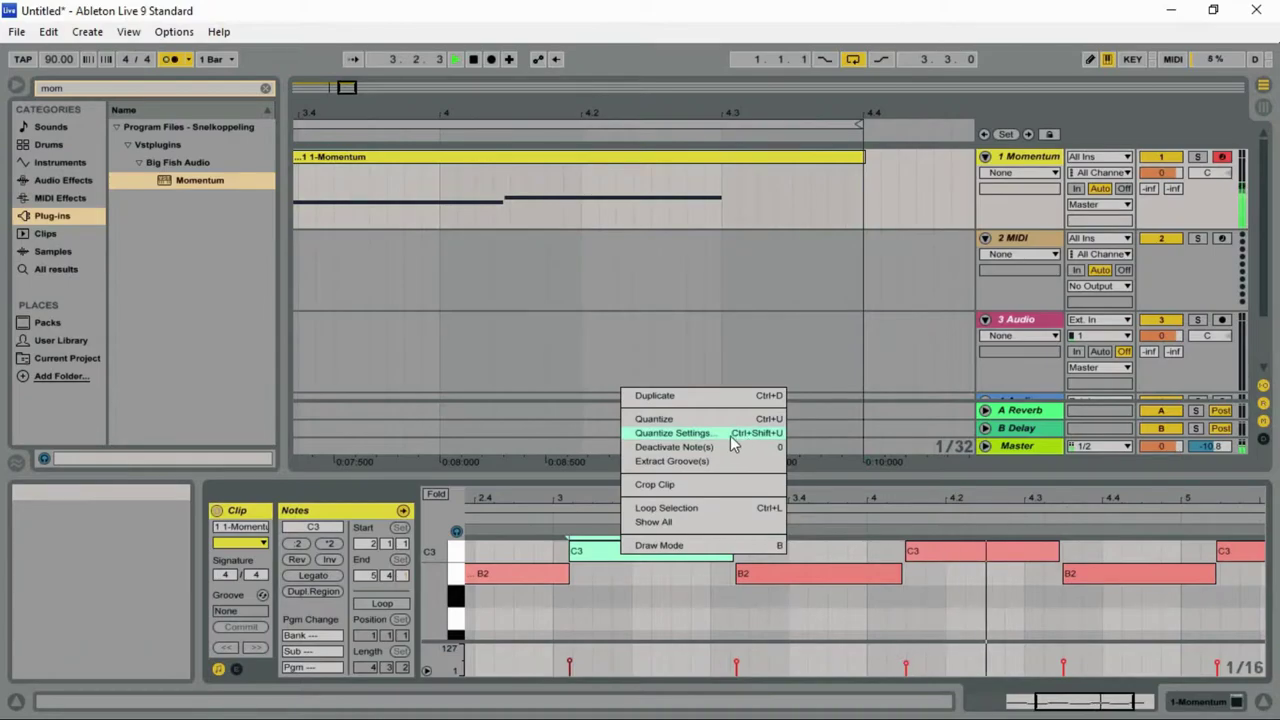
left_click(700, 434)
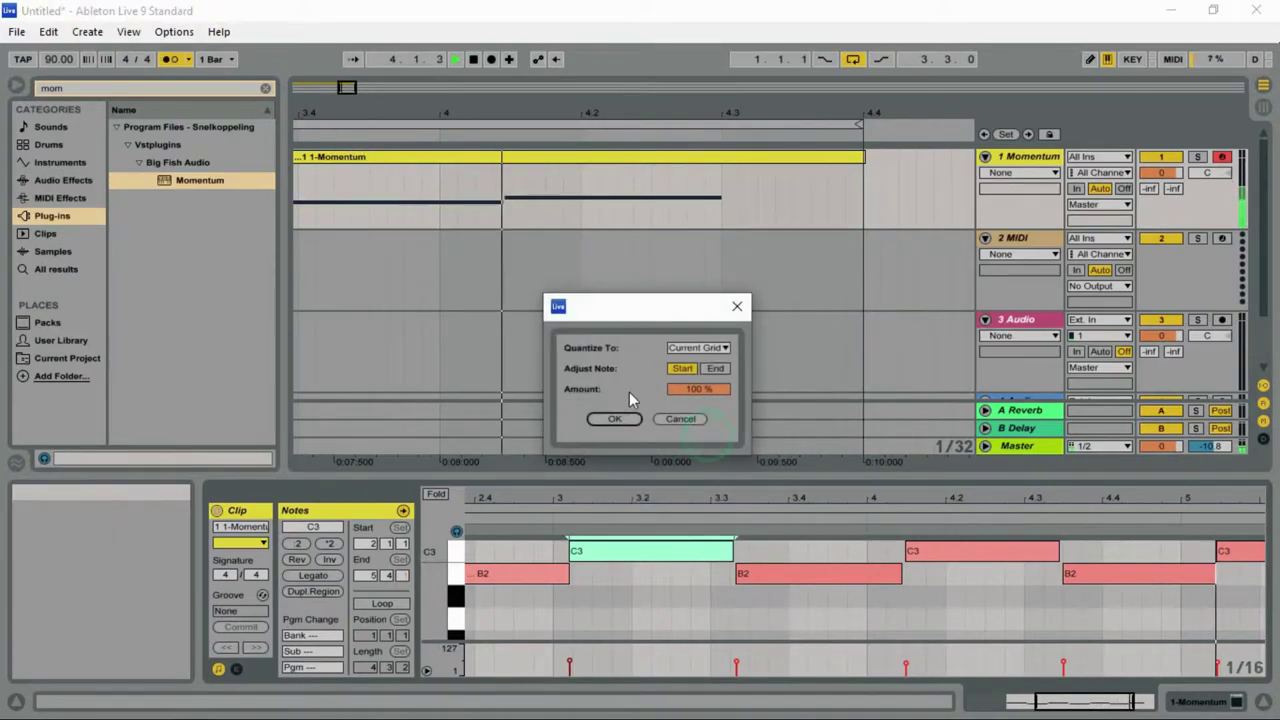
left_click(690, 349)
left_click(698, 362)
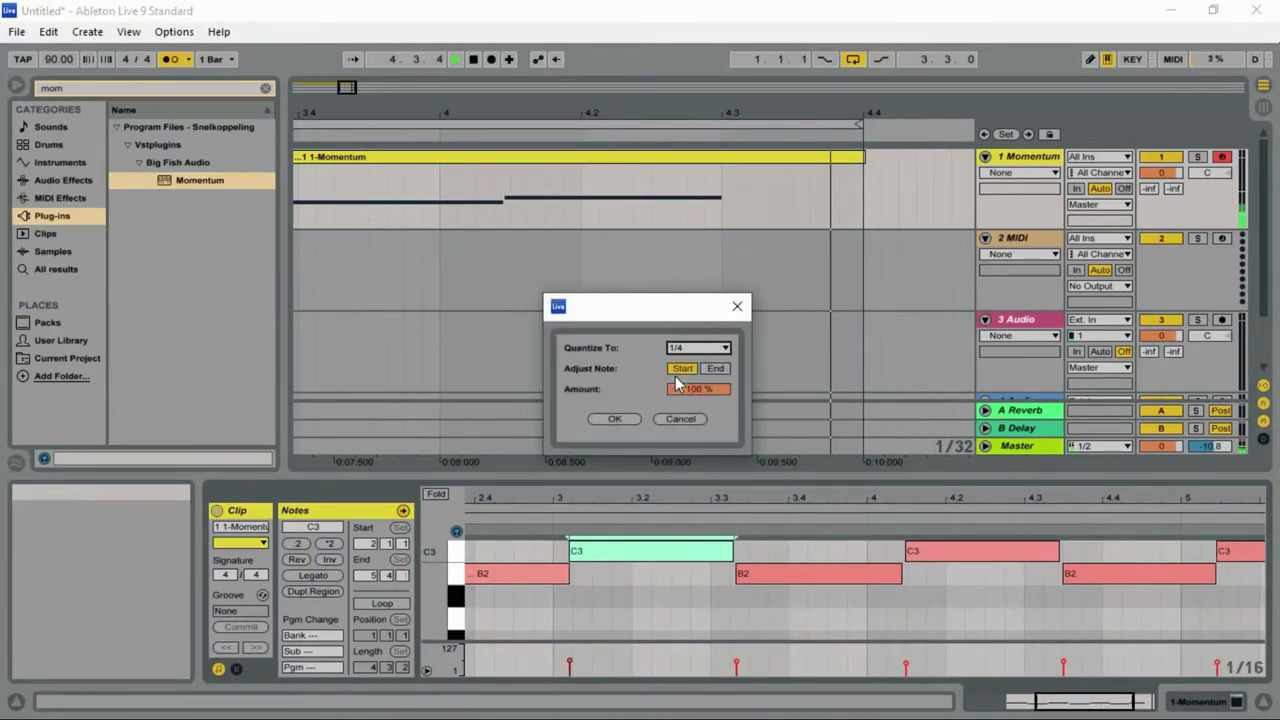
left_click(613, 418)
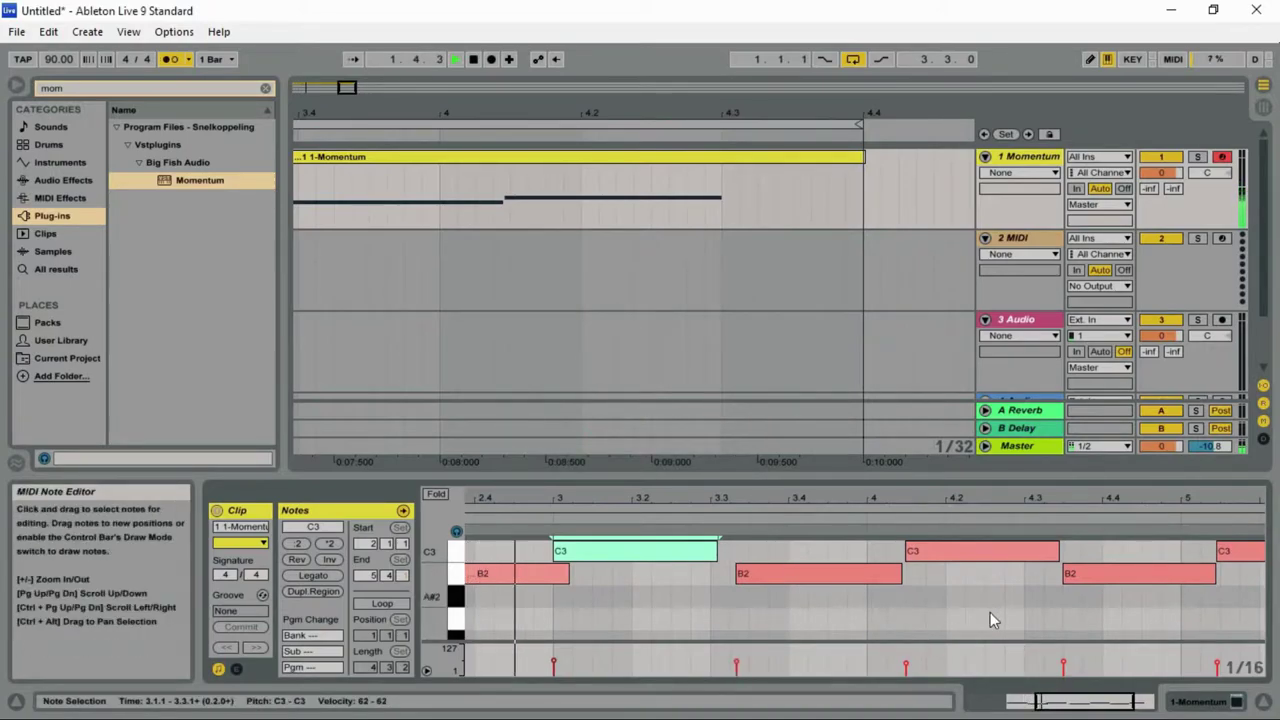
Quantize the B2 note near 3.3 and the C3 note near bar 4 with the same 1/4 setting
left_click_drag(993, 620, 903, 626)
right_click(830, 575)
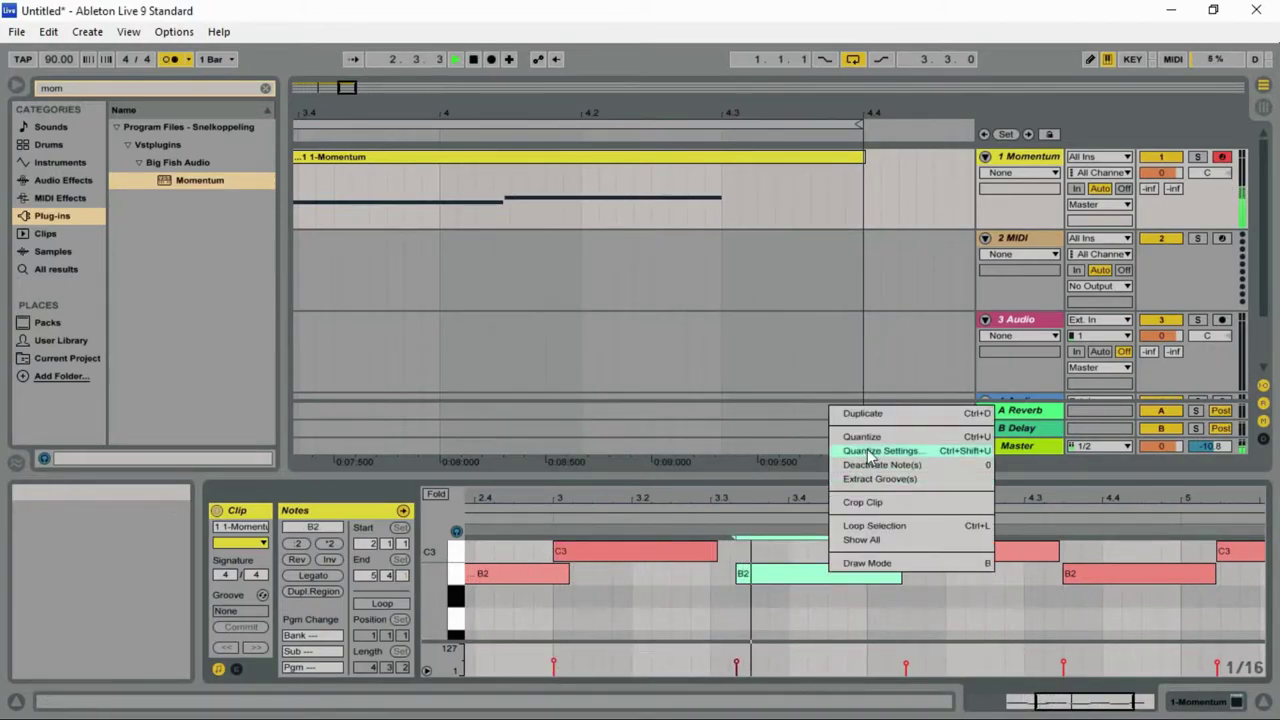
left_click(870, 440)
right_click(929, 551)
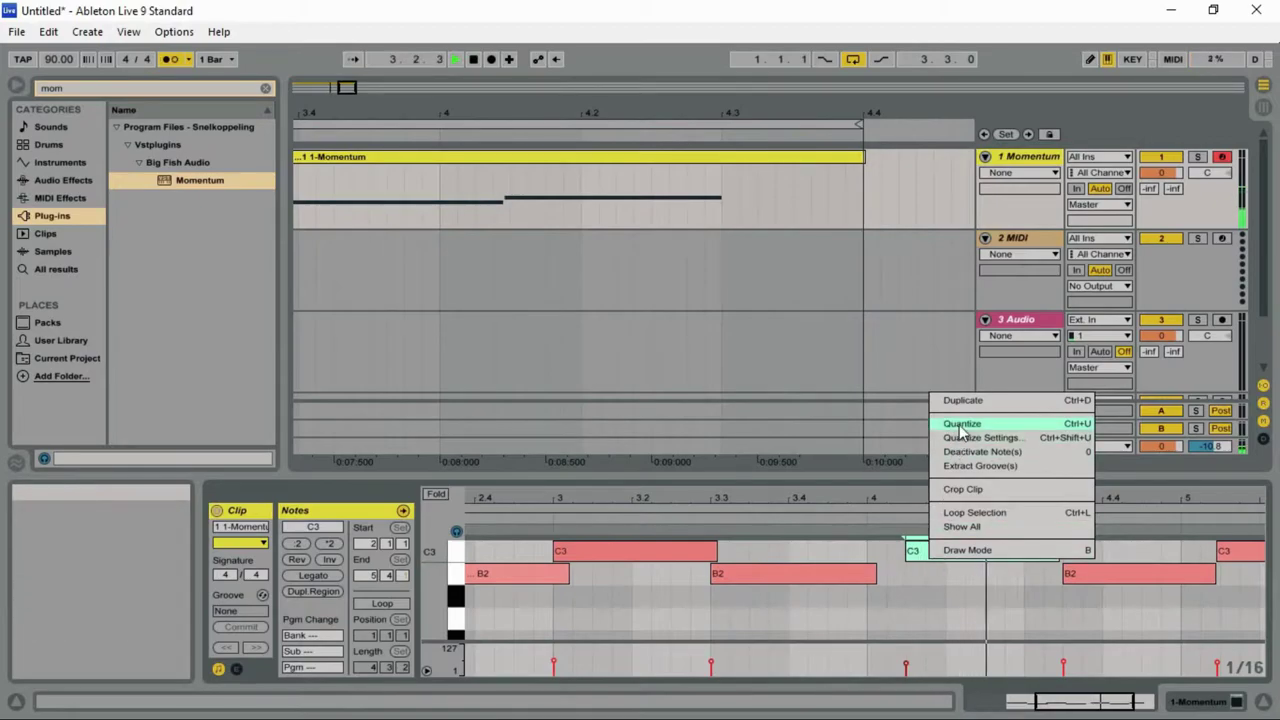
left_click(957, 422)
Quantize the B2 note near 4.3 and the last C3 note near bar 5 to the 1/4 grid
right_click(1085, 575)
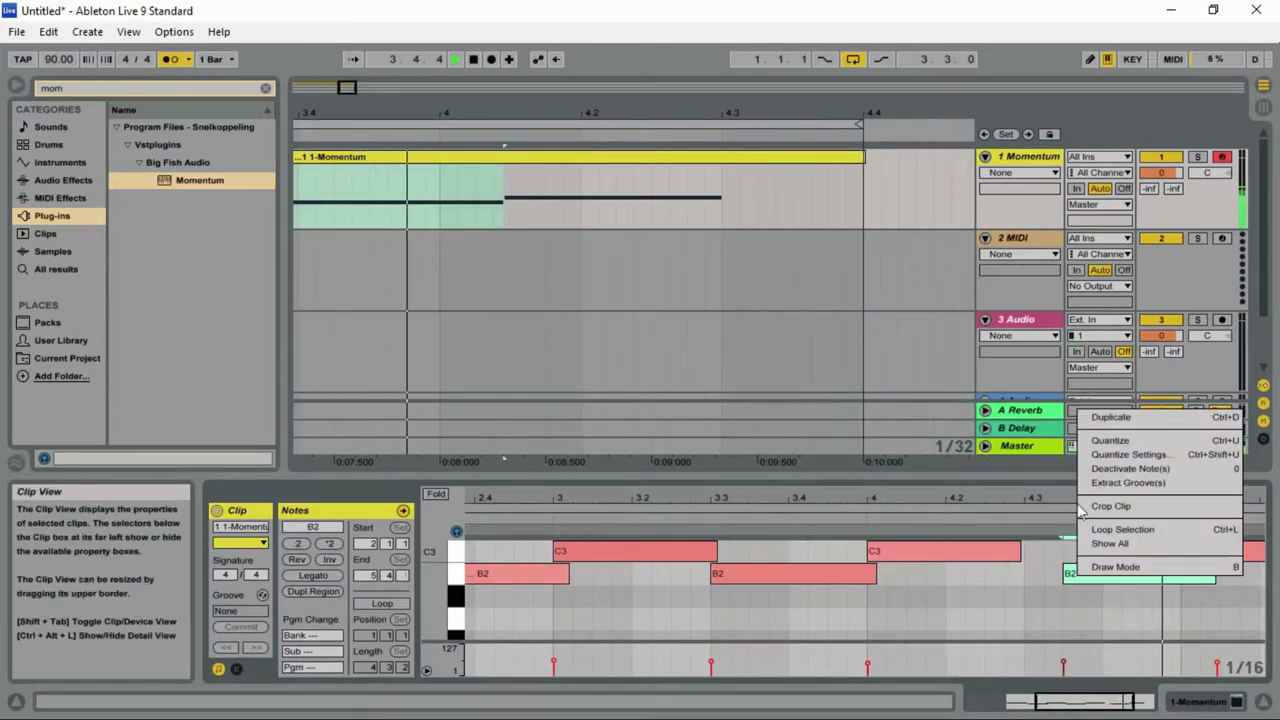
left_click(1117, 460)
left_click(614, 418)
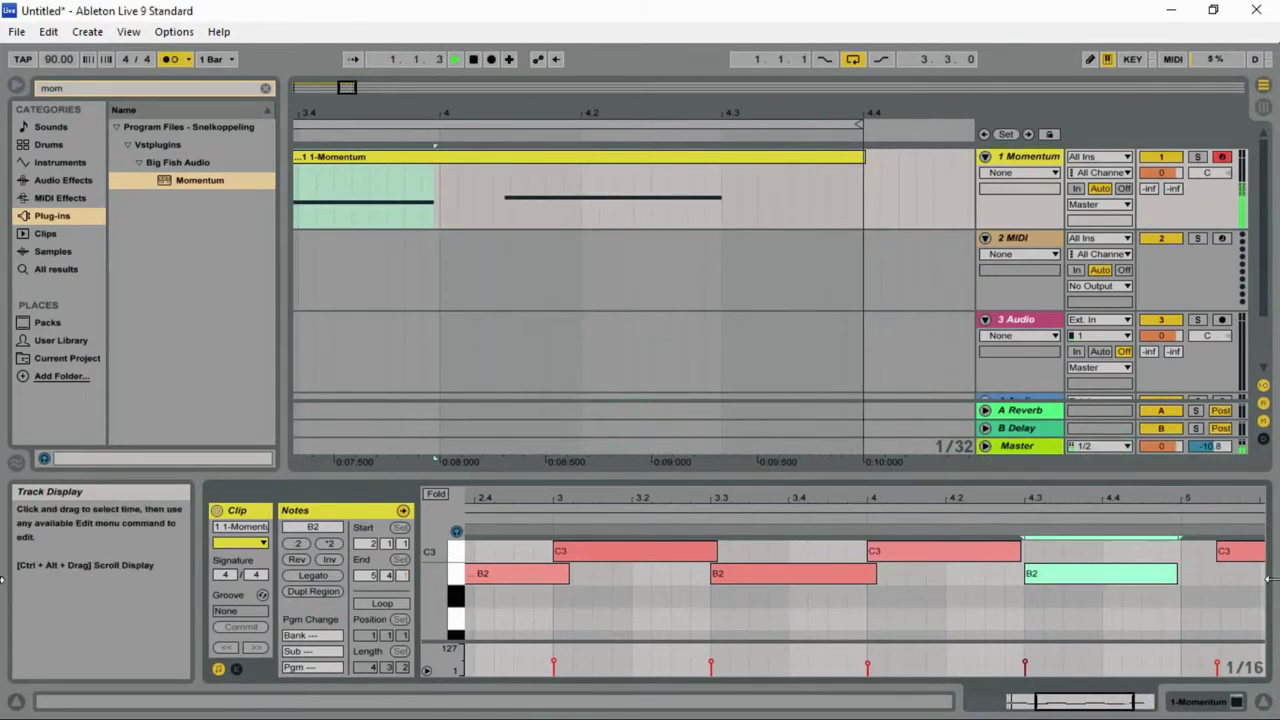
right_click(1229, 555)
left_click(1110, 426)
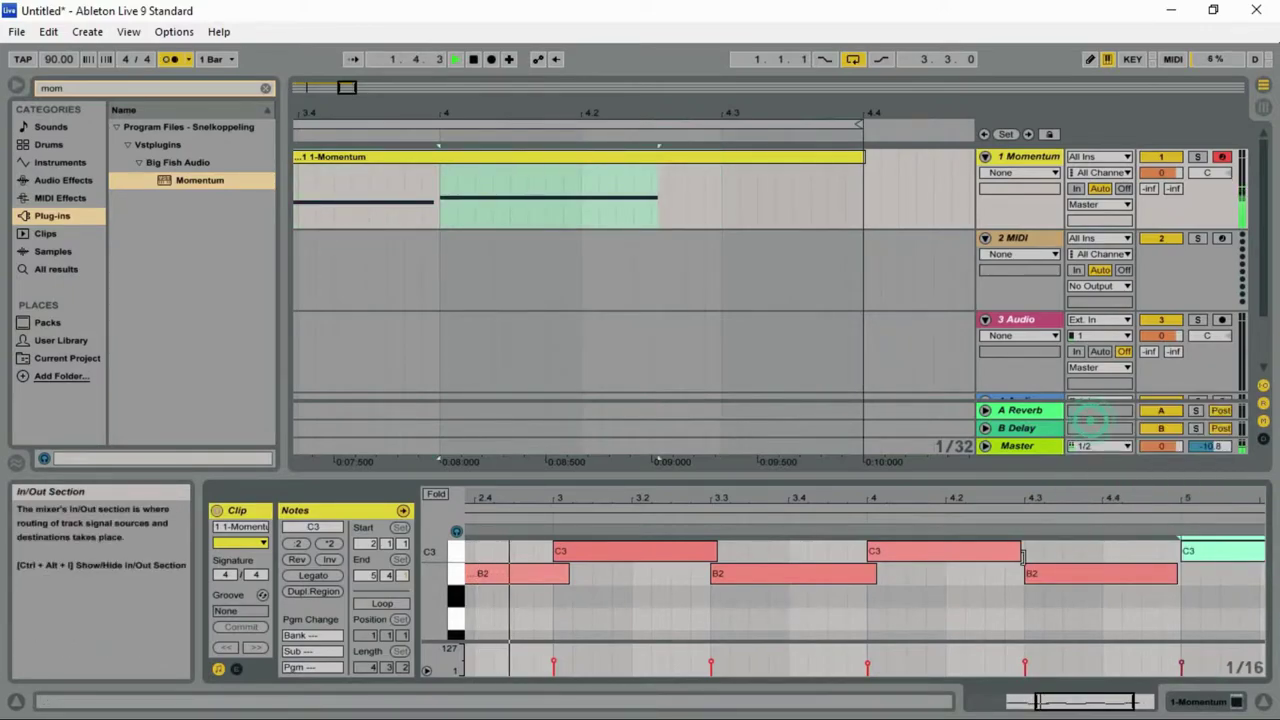
Quantize the B2 note near 2.3 and the first C3 note at bar 2 to the 1/4 grid
right_click(478, 572)
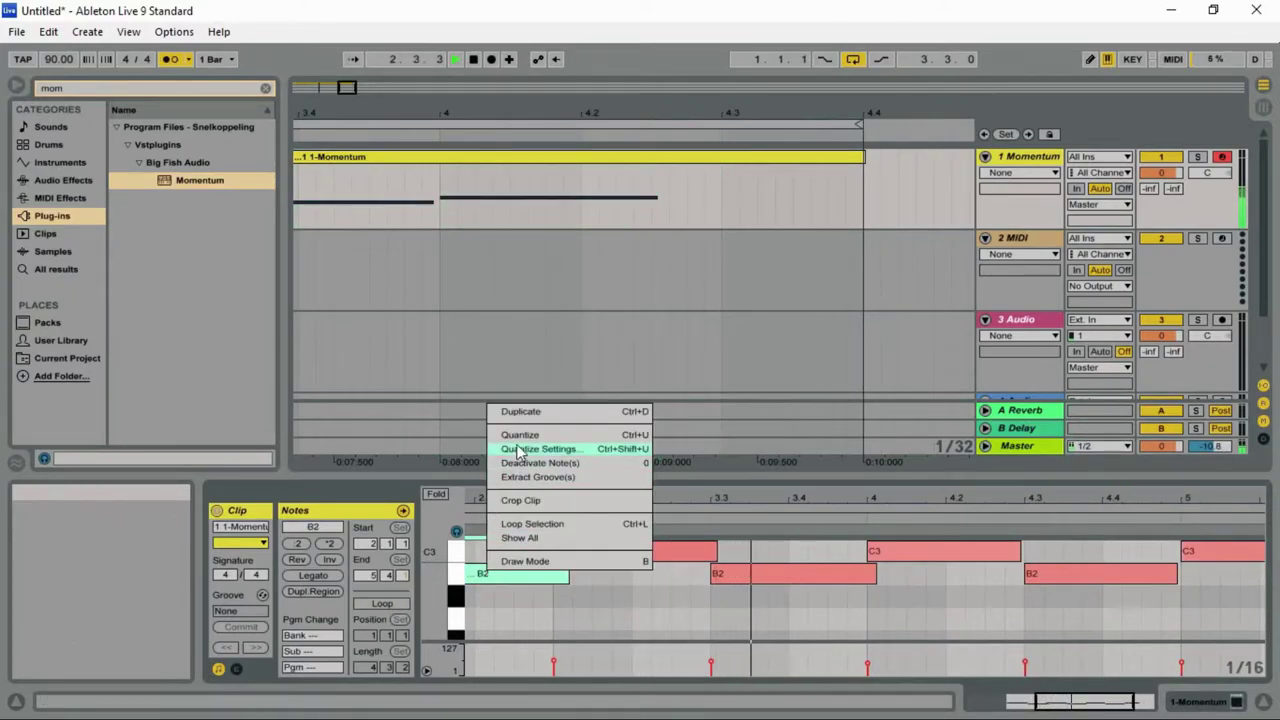
left_click(518, 434)
left_click_drag(1082, 701, 1025, 701)
right_click(768, 555)
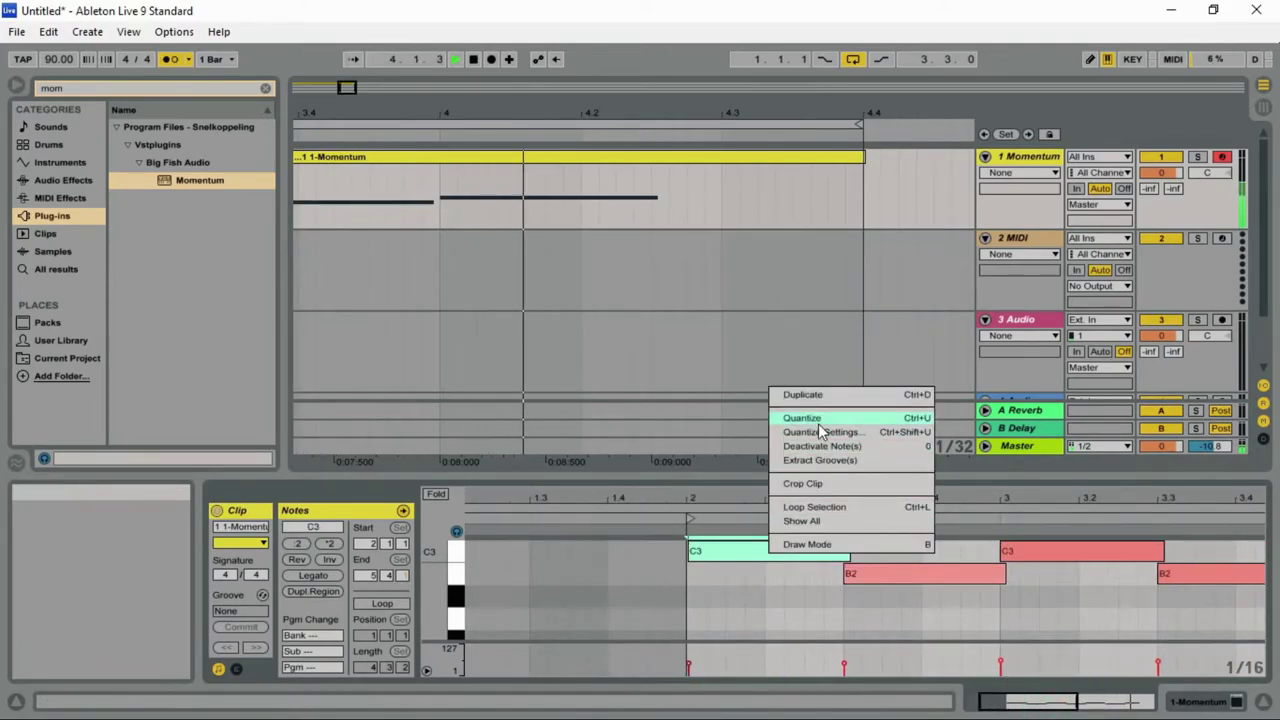
left_click(818, 424)
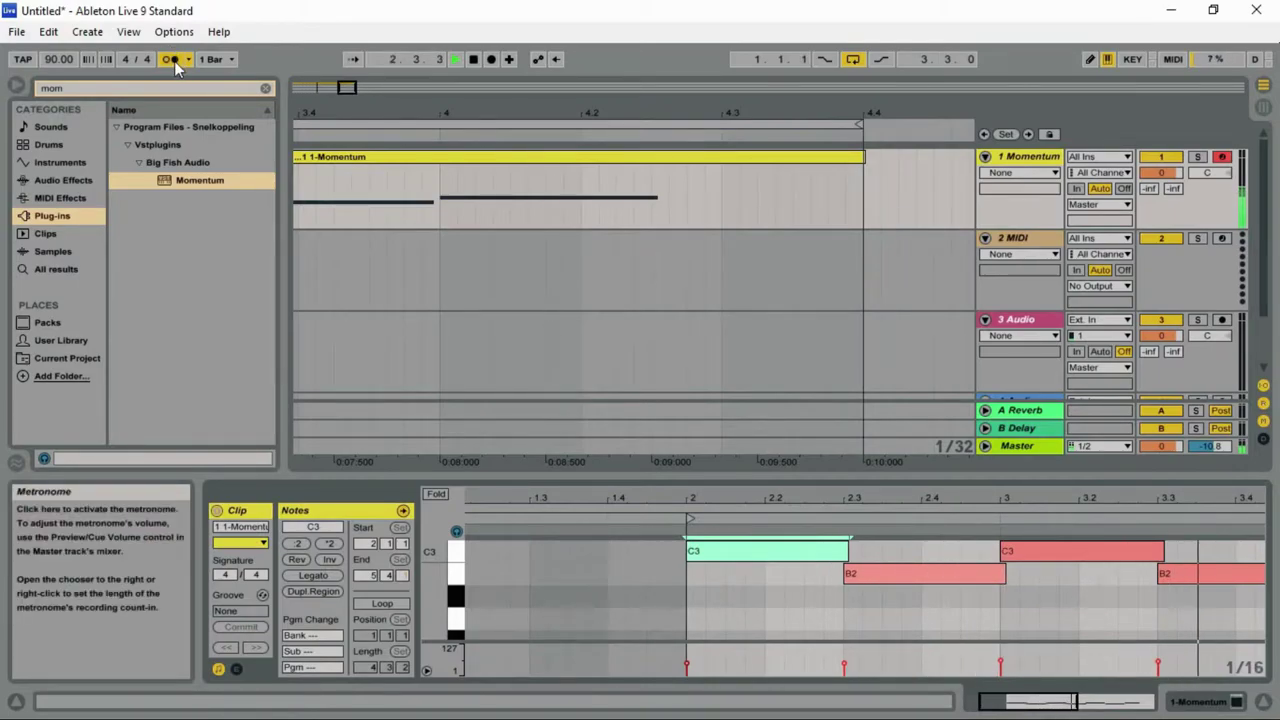
Look at the Session view and return to the Arrangement view
key("Tab")
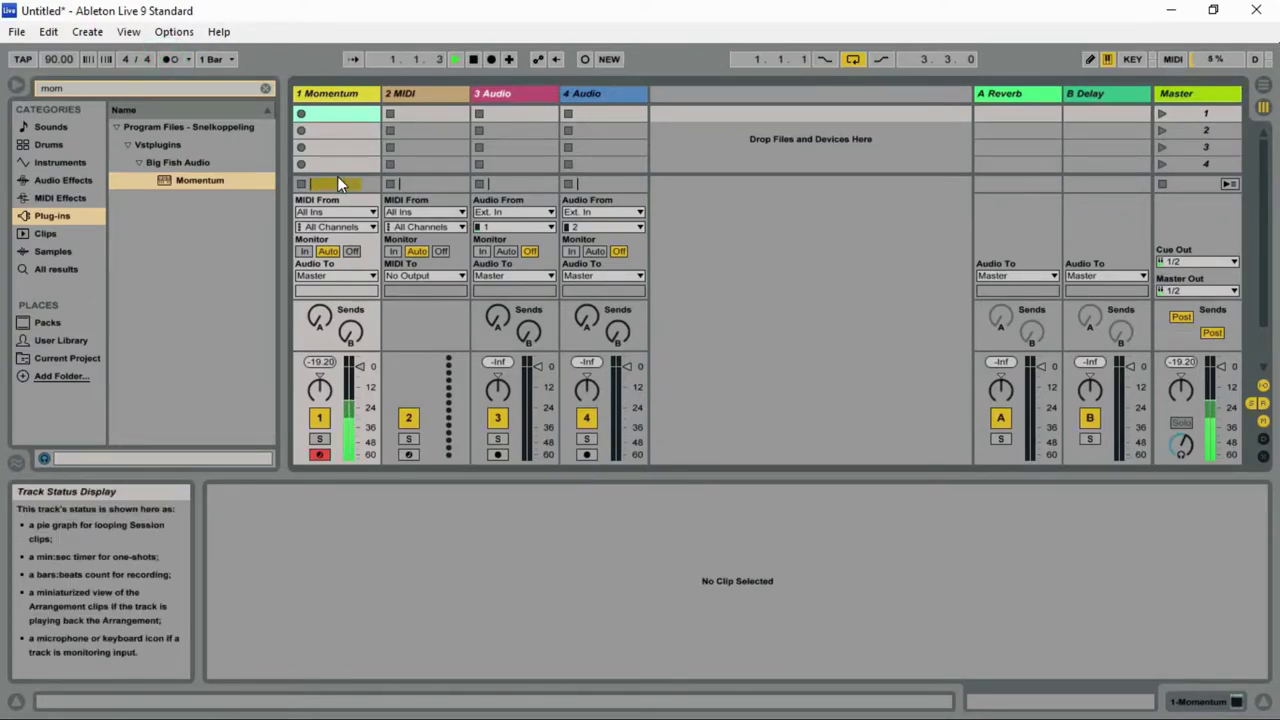
key("Tab")
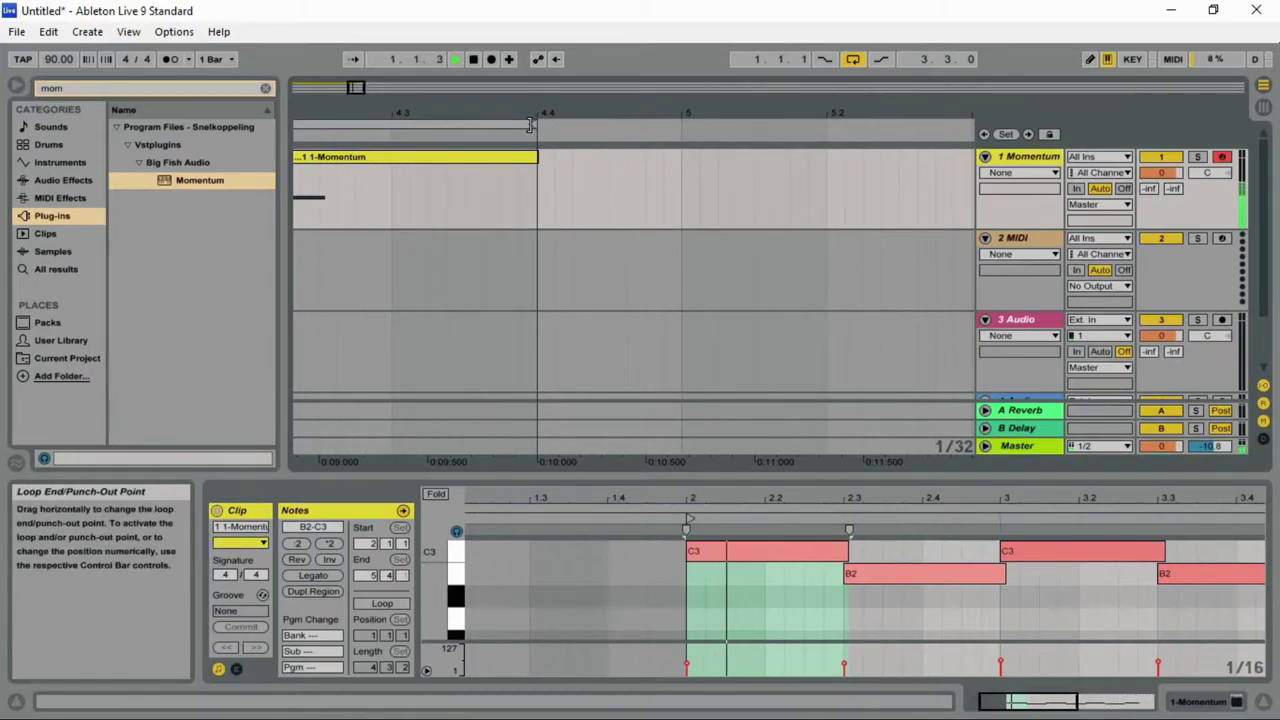
Extend the clip's last C3 note to 5.3 and shorten the arrangement loop to 3.2.0, trimming the clip to match
left_click_drag(1060, 697, 1108, 680)
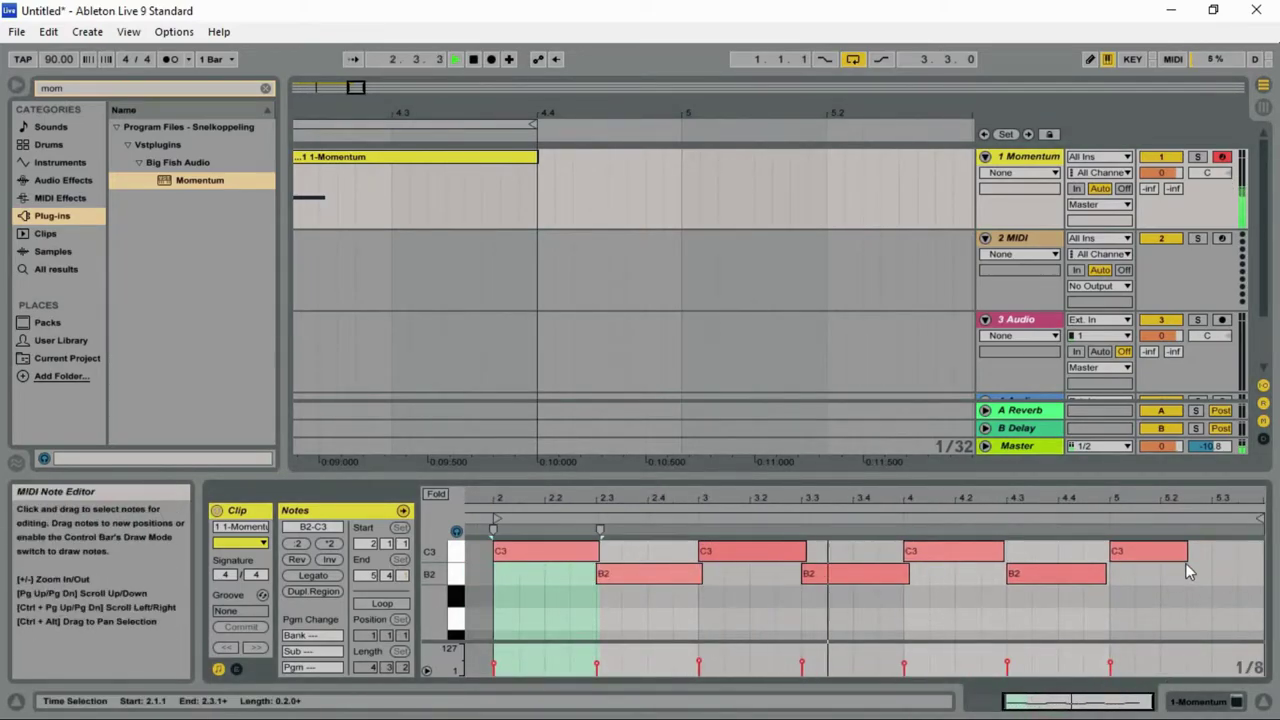
left_click_drag(1187, 560, 1214, 556)
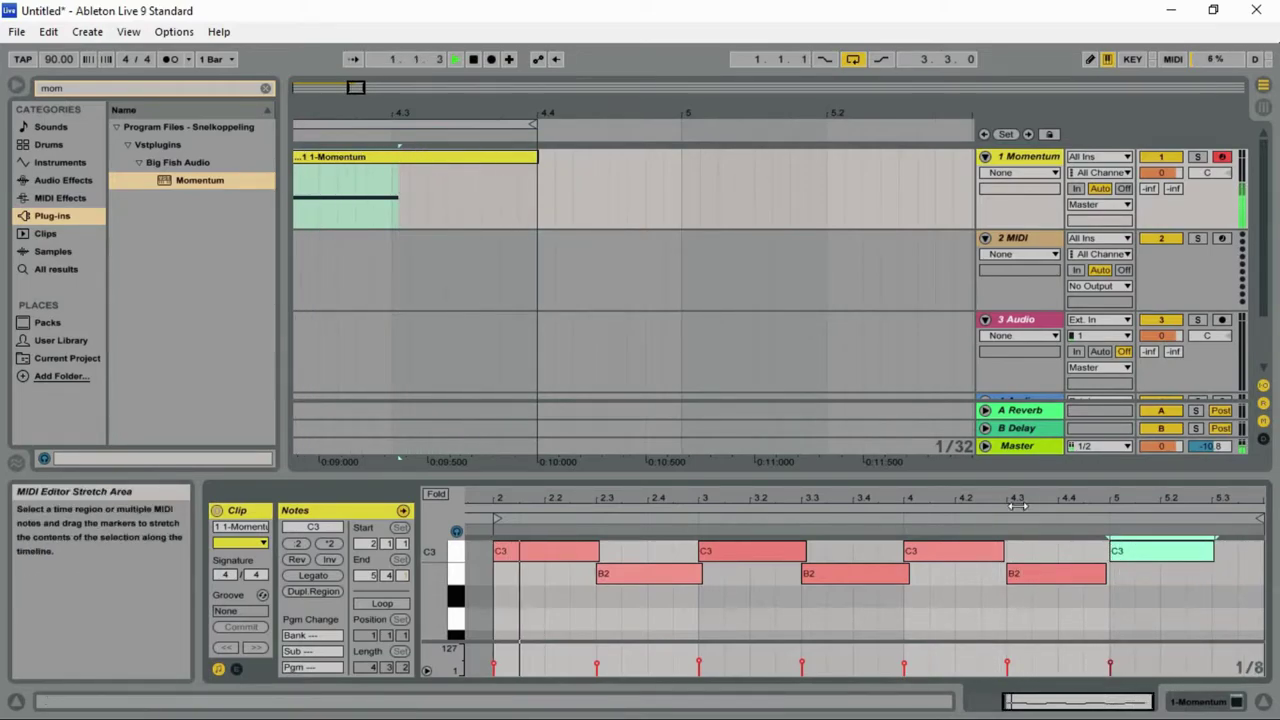
left_click_drag(534, 124, 392, 124)
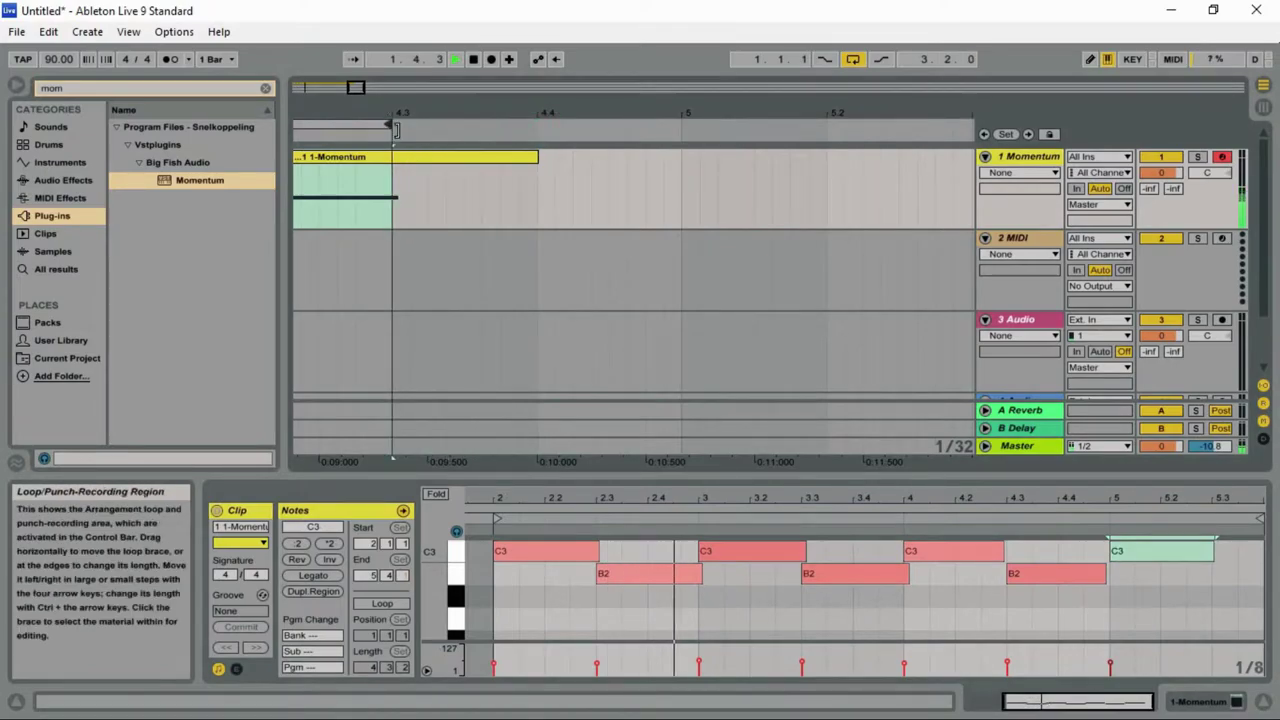
left_click_drag(536, 157, 388, 152)
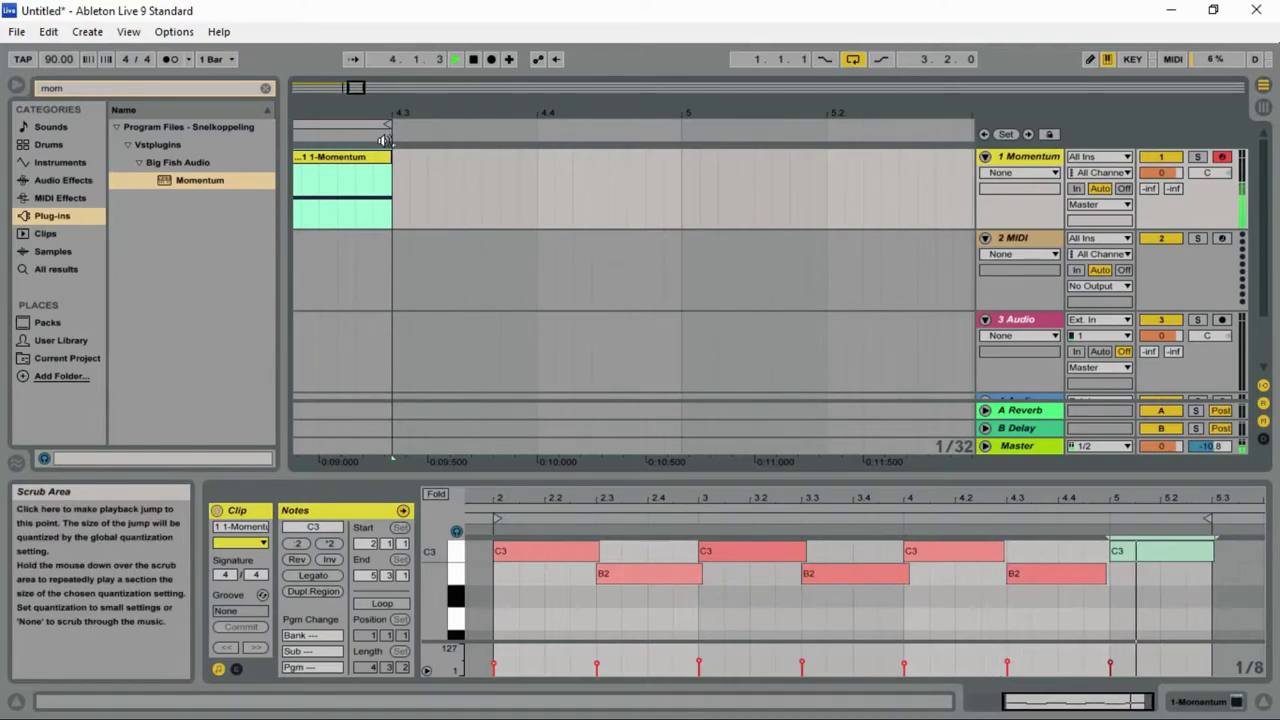
Extend the clip's B2 note at 4.3 up to bar 5 and switch to the Session view
left_click(1105, 576)
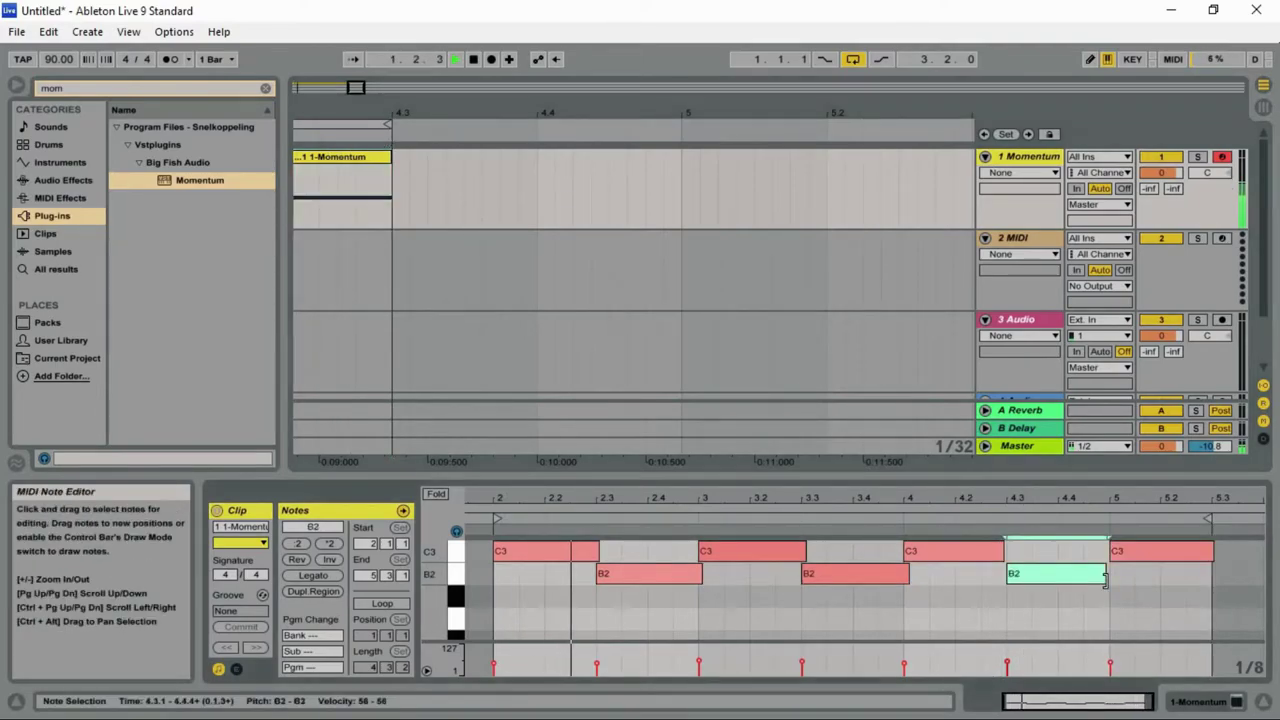
key("Tab")
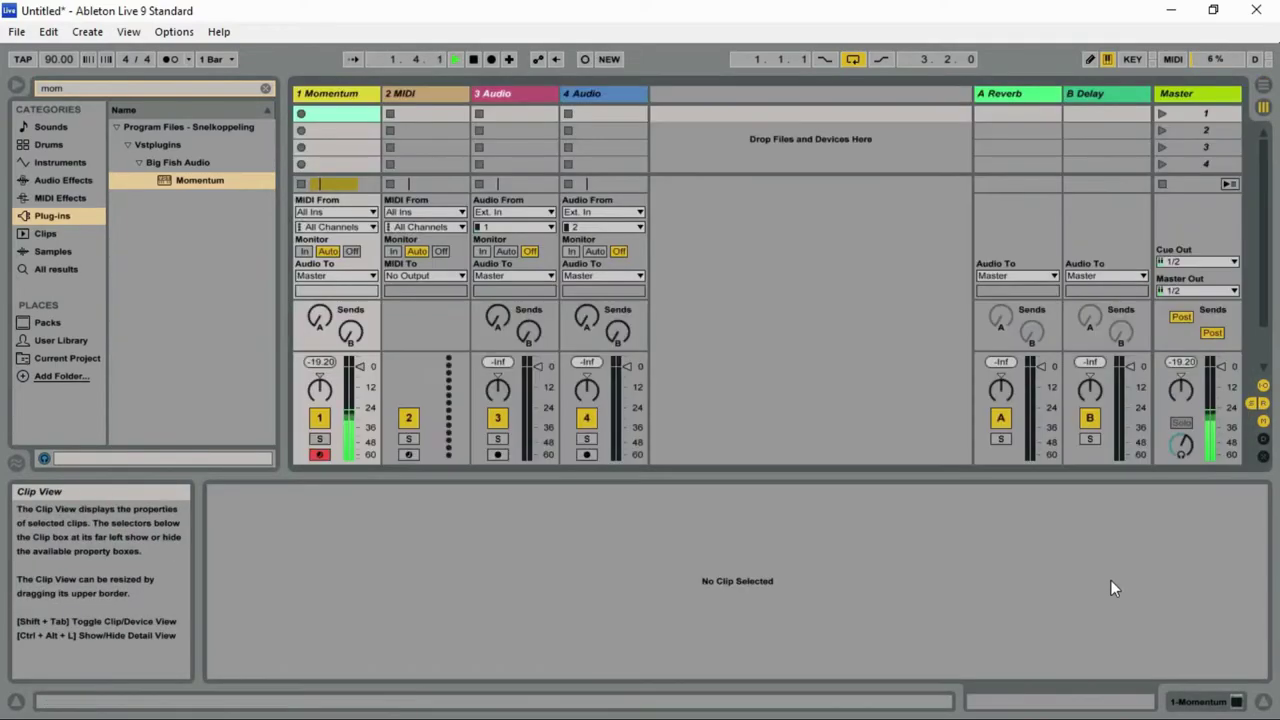
Open the Momentum track's plug-in window, look over its mixer and loaded kit, and close it
left_click(316, 92)
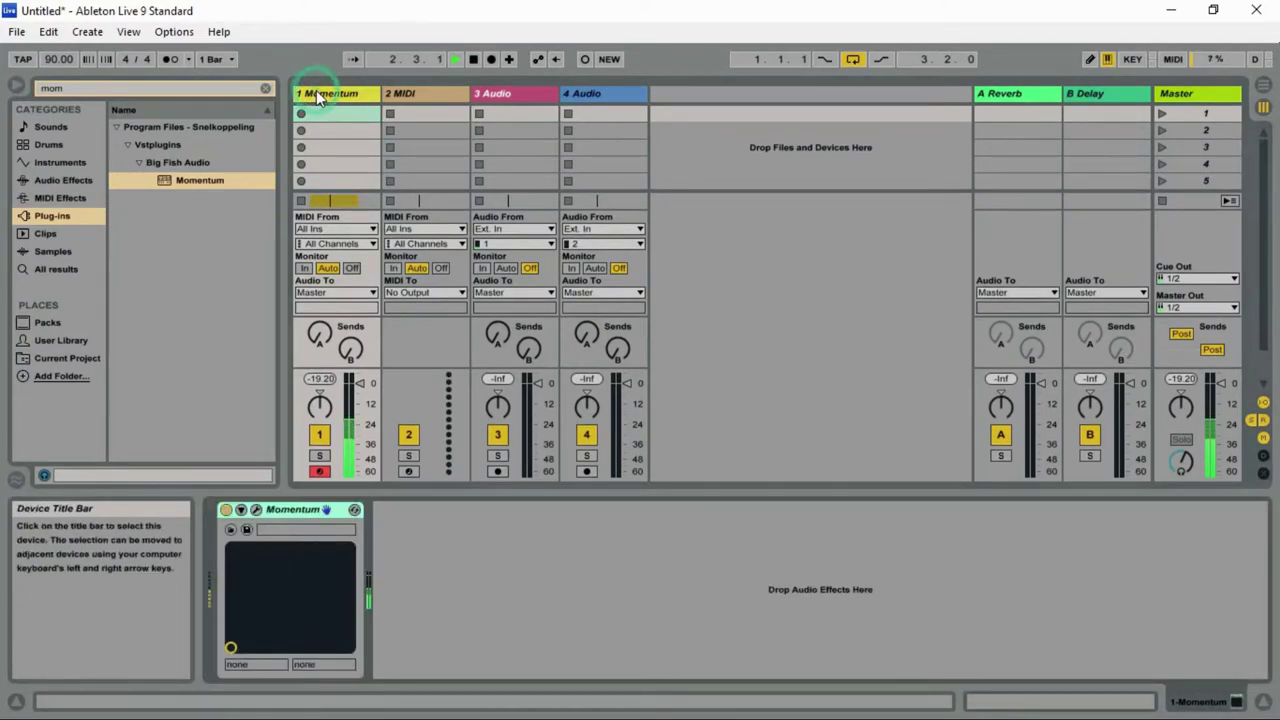
left_click(256, 509)
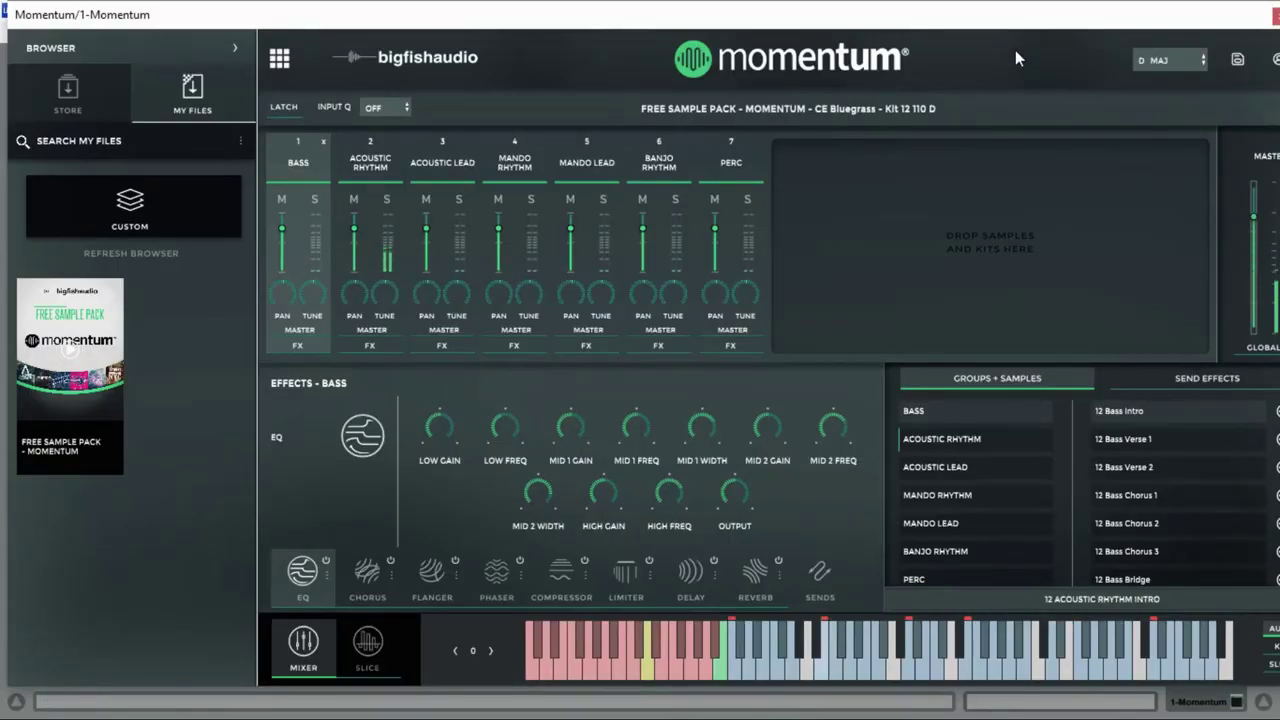
left_click_drag(1022, 27, 988, 27)
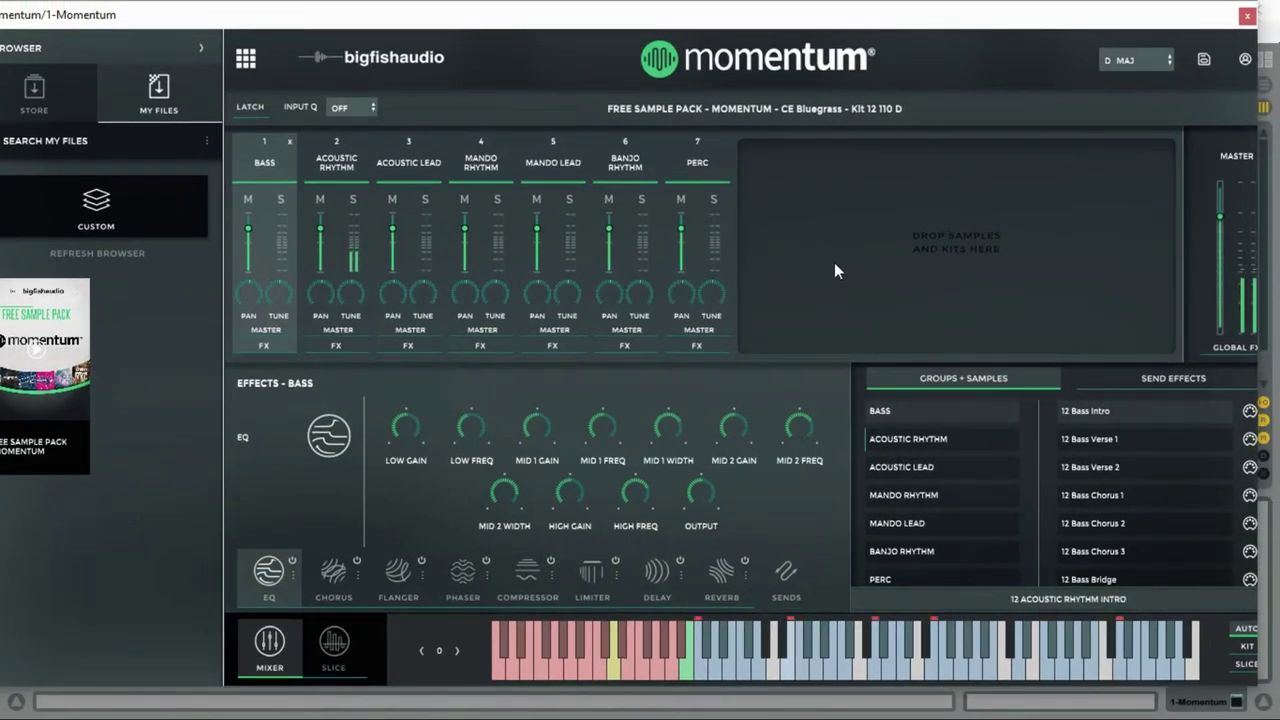
left_click(1247, 16)
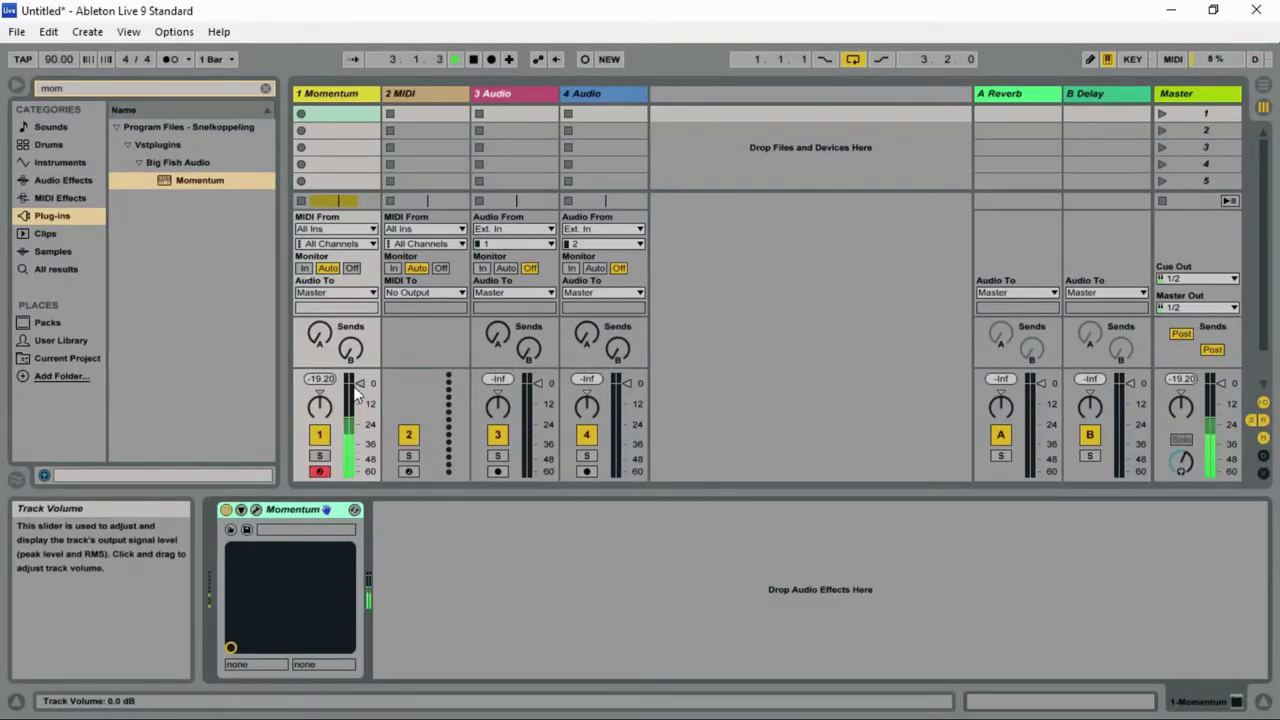
Move the 3 Audio track directly after the Momentum track and set its audio input to 1-Momentum
left_click(490, 94)
left_click_drag(455, 93, 389, 97)
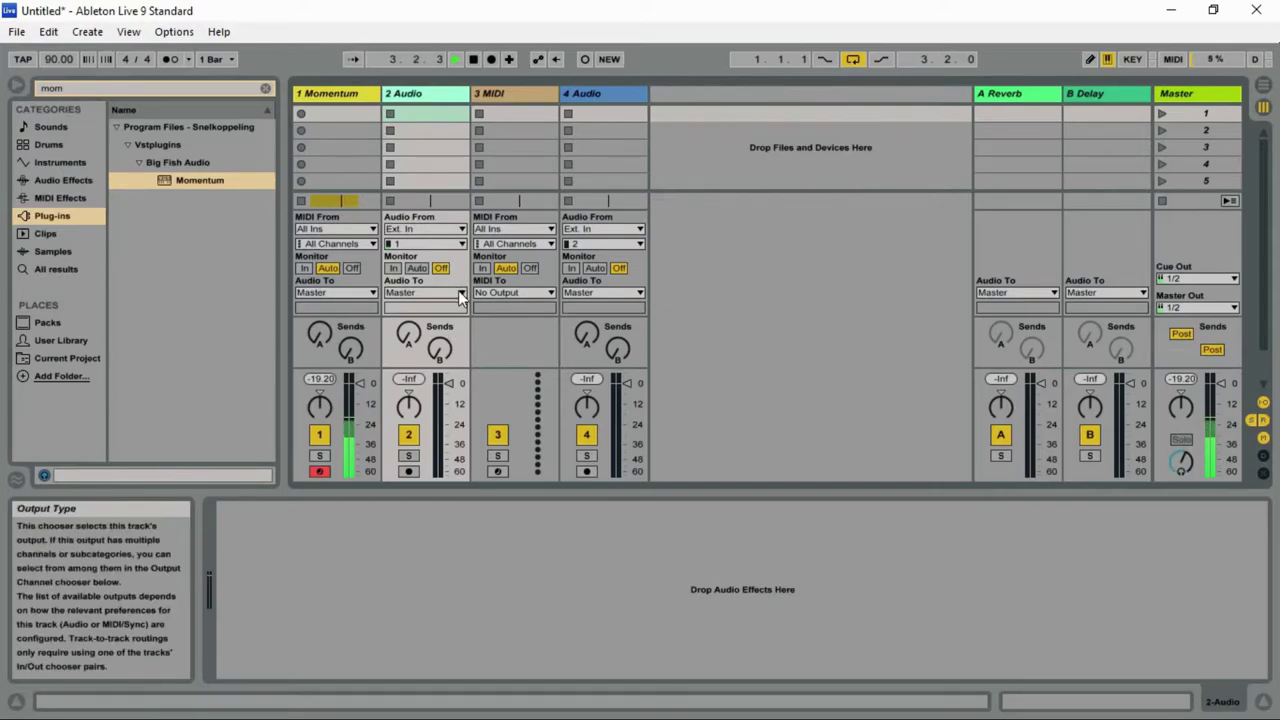
left_click(459, 230)
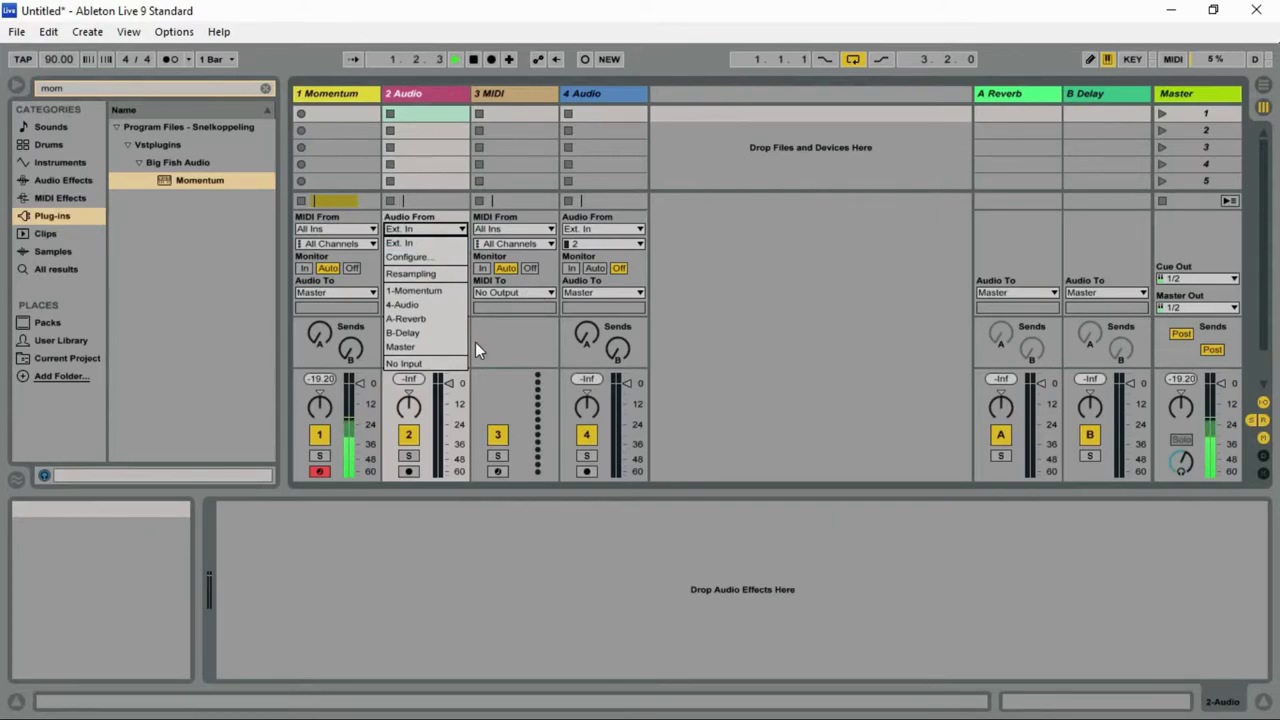
left_click(440, 290)
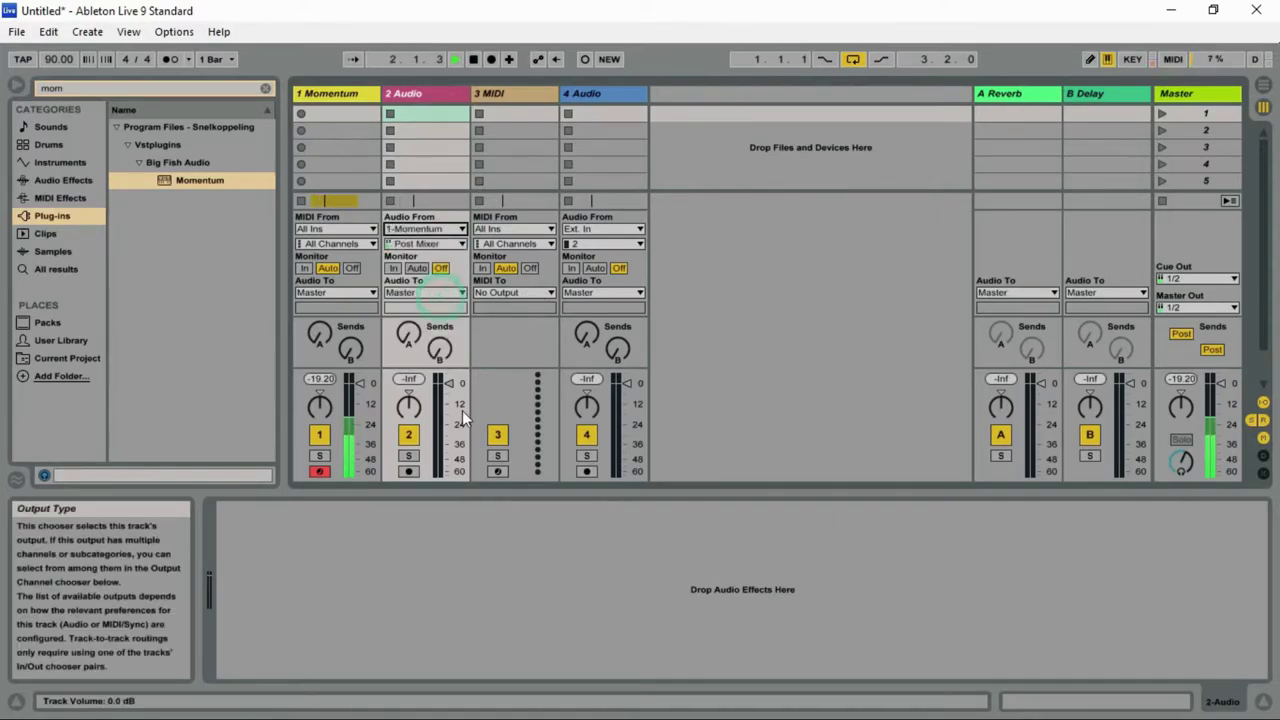
Arm the audio track beside the Momentum track for recording and rename it Guitar
left_click(408, 471)
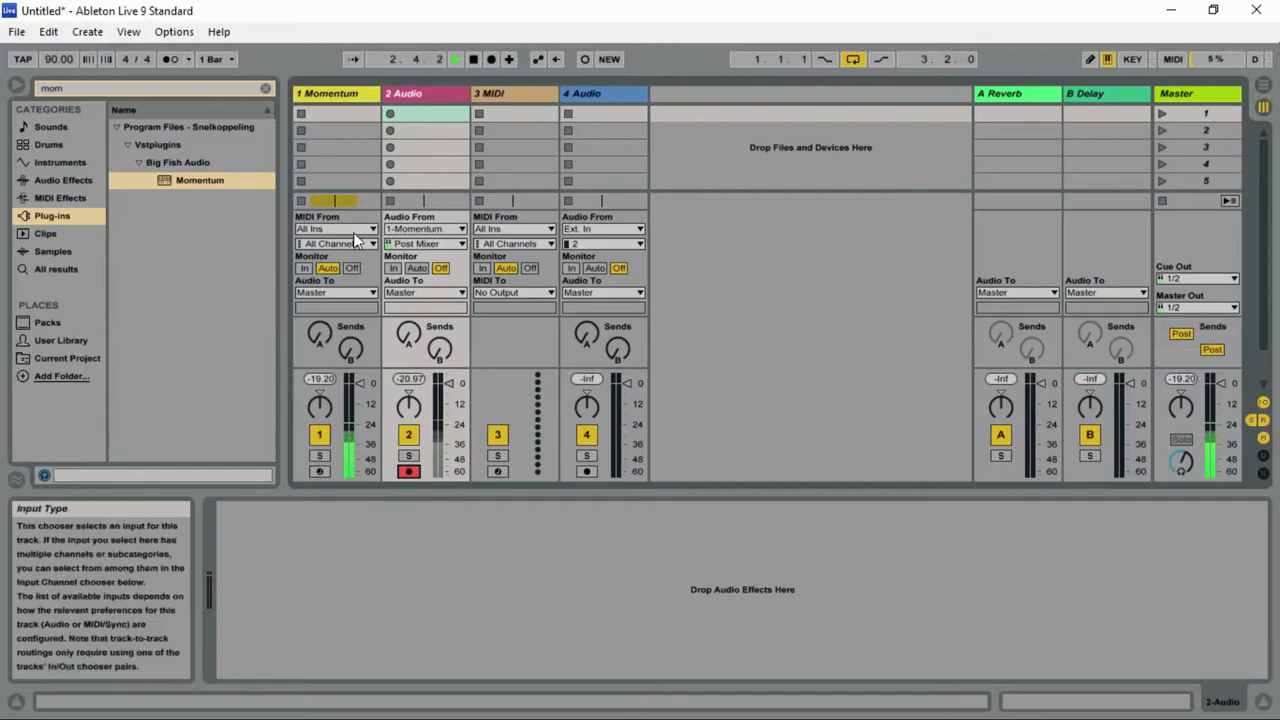
right_click(400, 88)
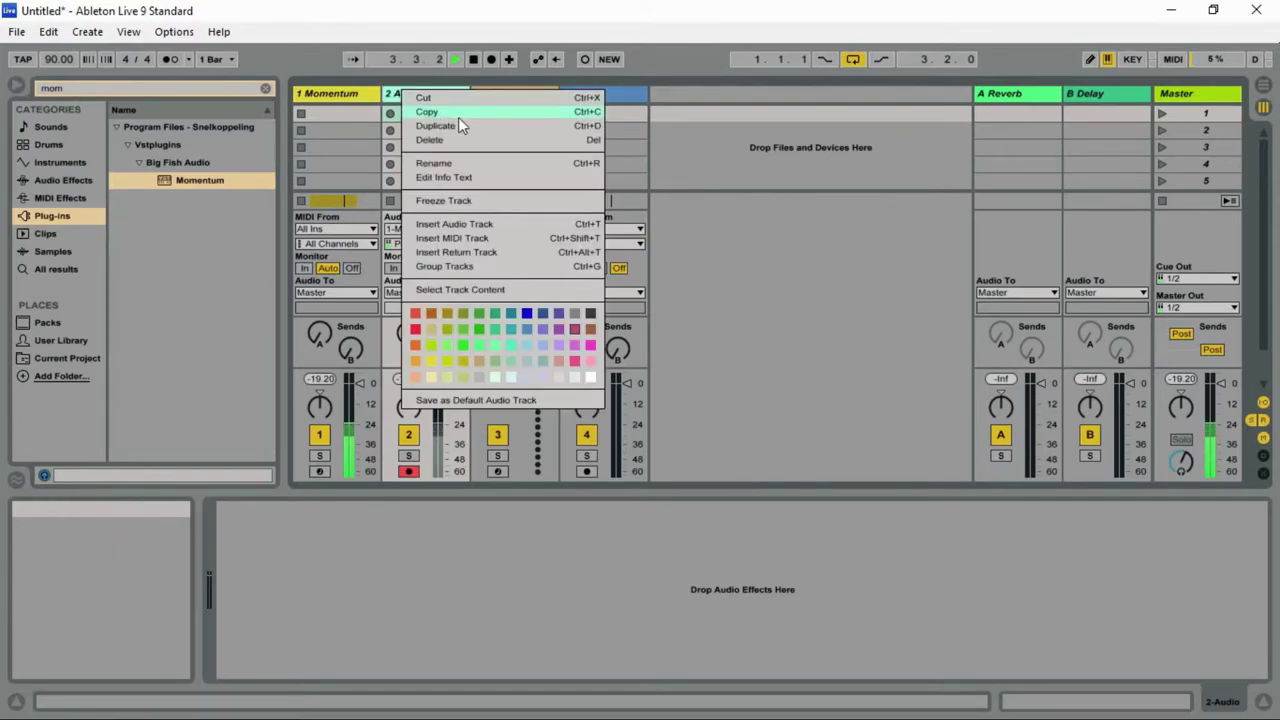
left_click(460, 163)
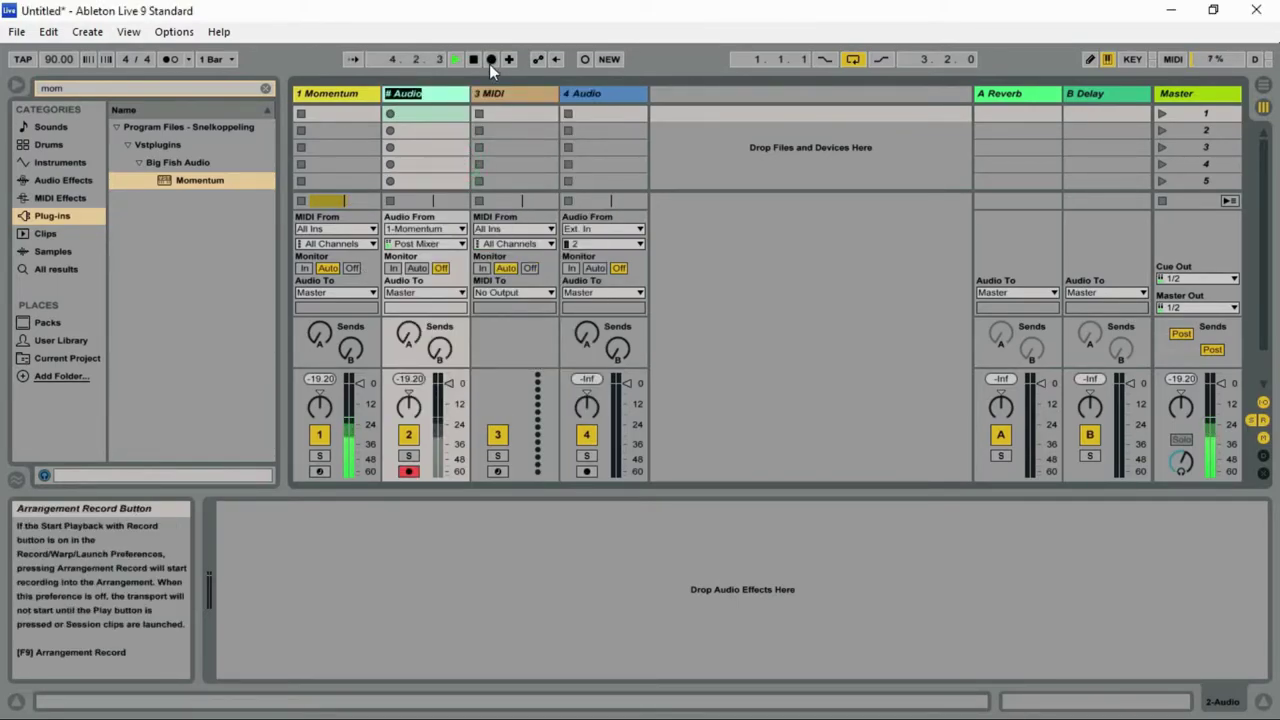
type("Guitar")
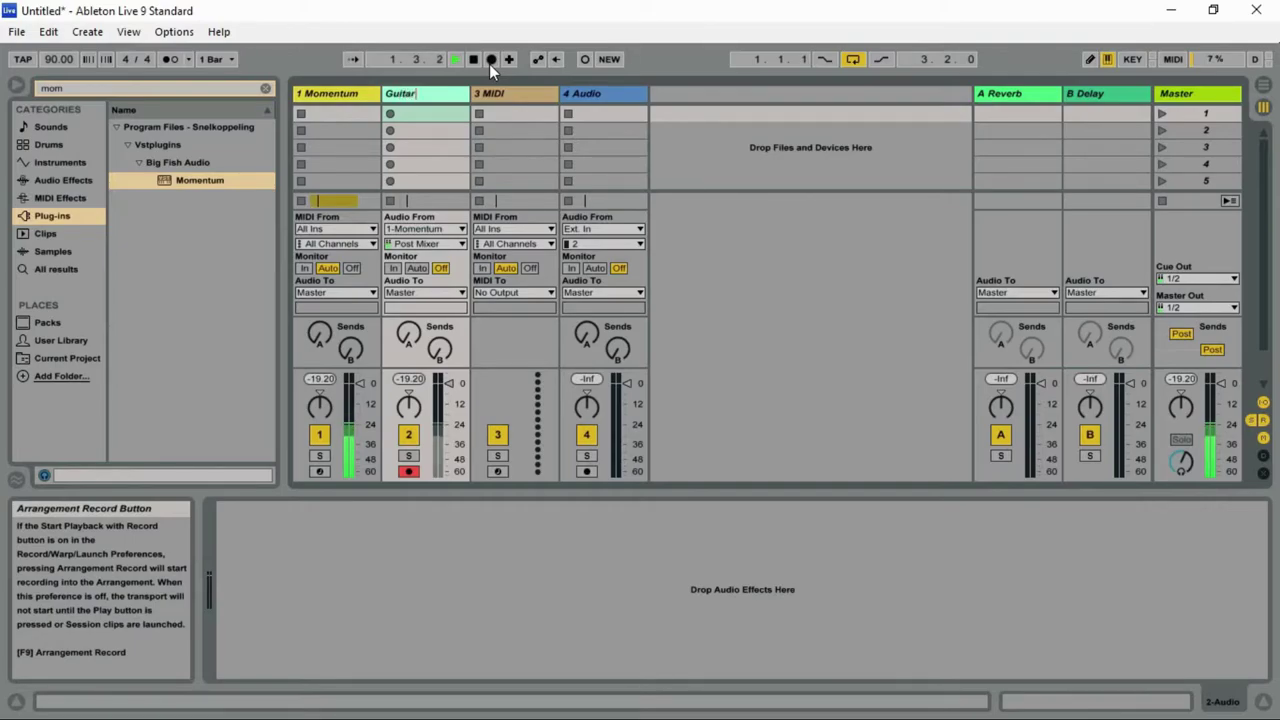
key("Return")
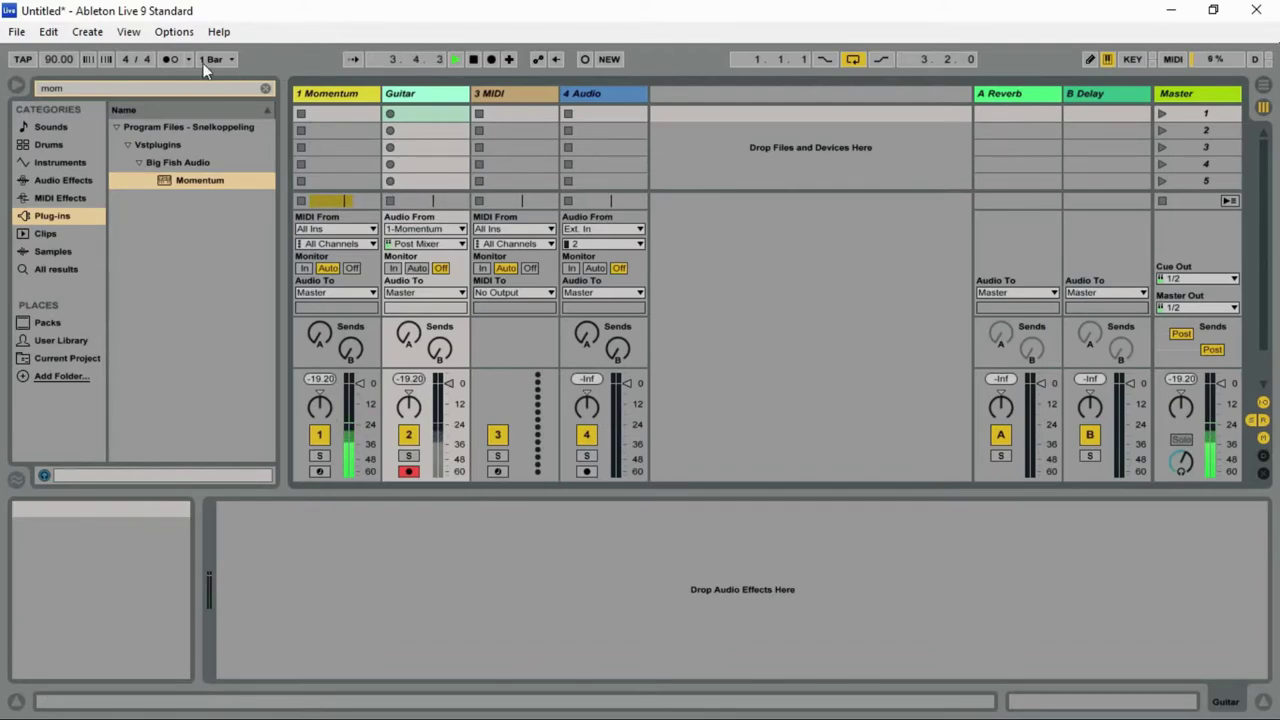
Start recording Momentum's output onto the Guitar track and show the whole loop in the Arrangement view
left_click(491, 59)
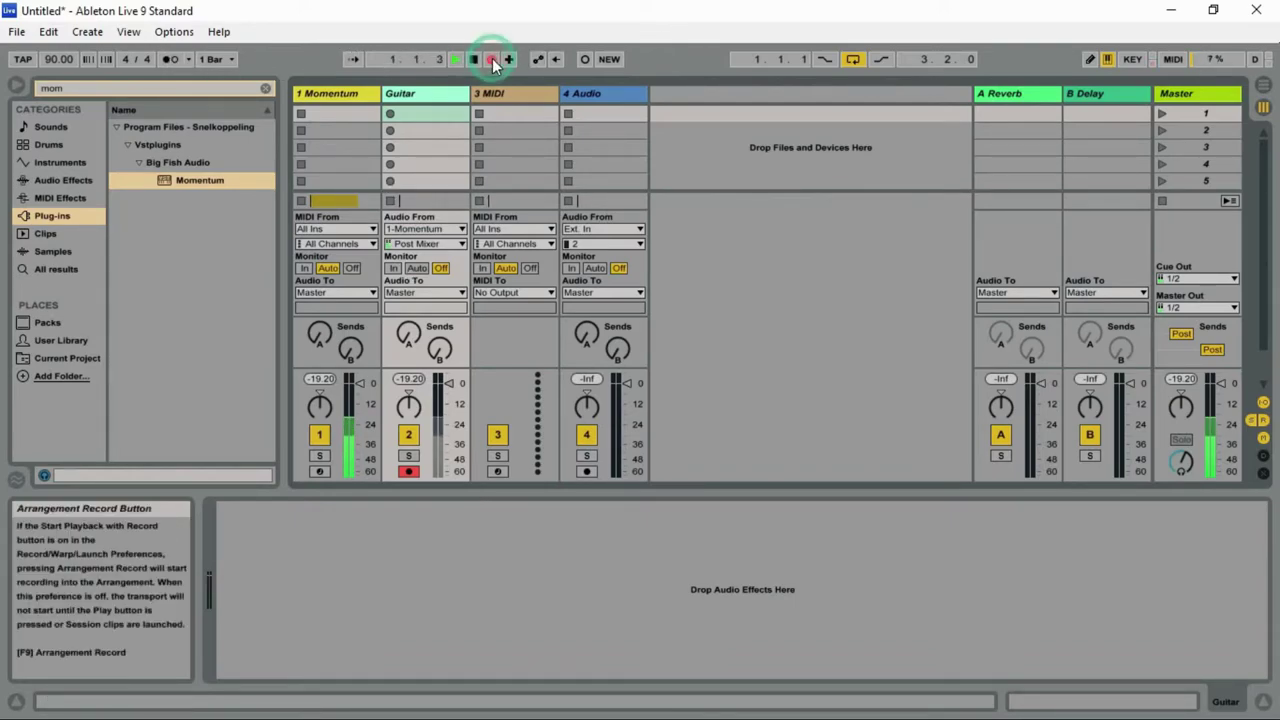
key("Tab")
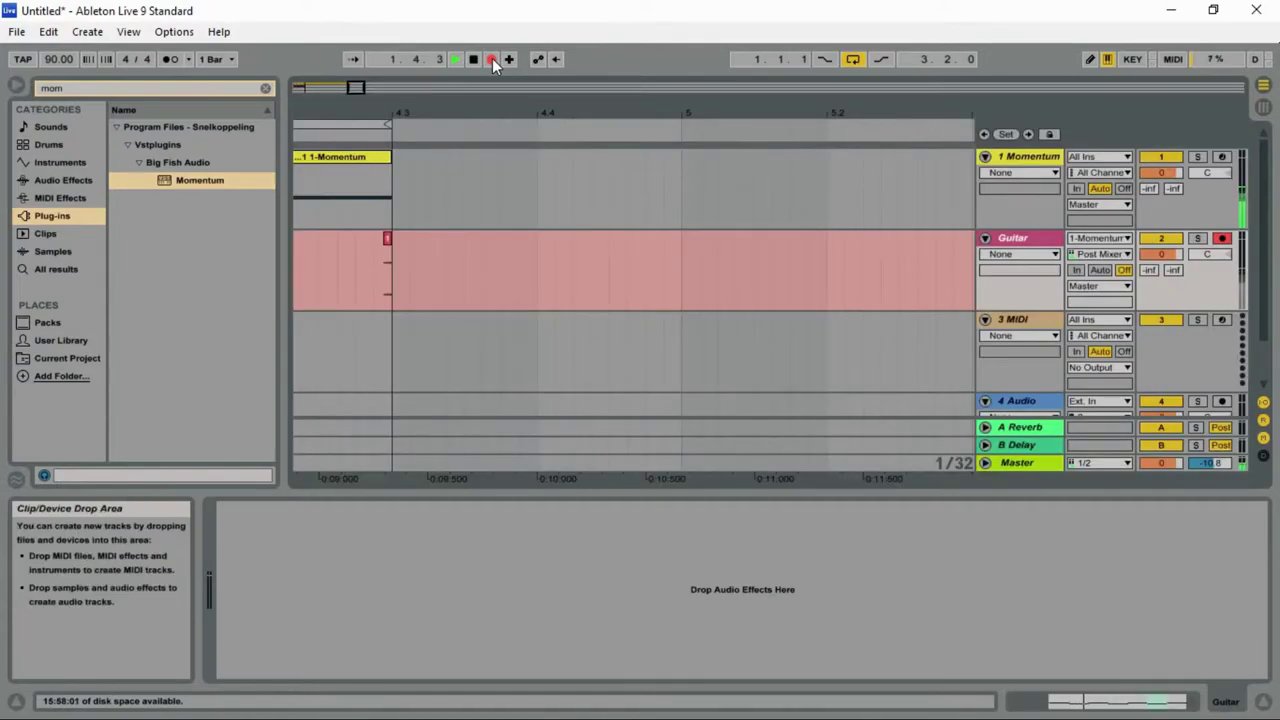
left_click_drag(356, 88, 346, 50)
Review the Momentum plug-in's window during the recording and close it
left_click(1025, 157)
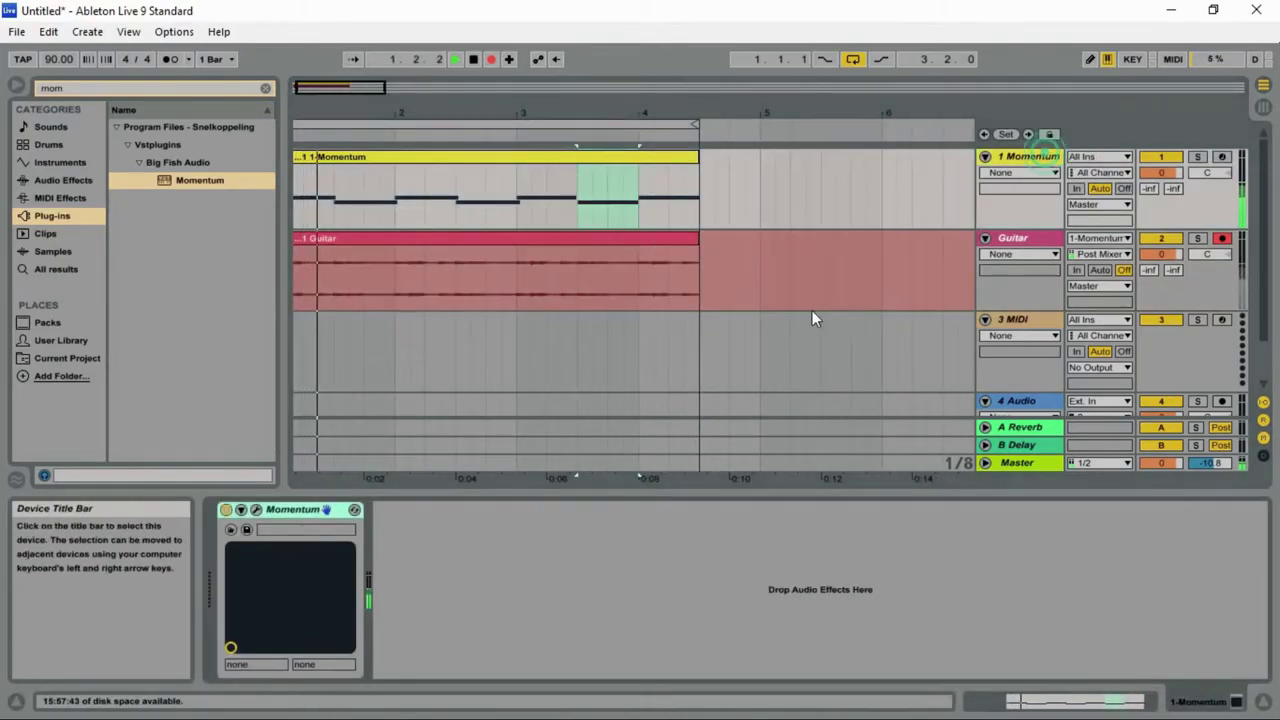
left_click(257, 511)
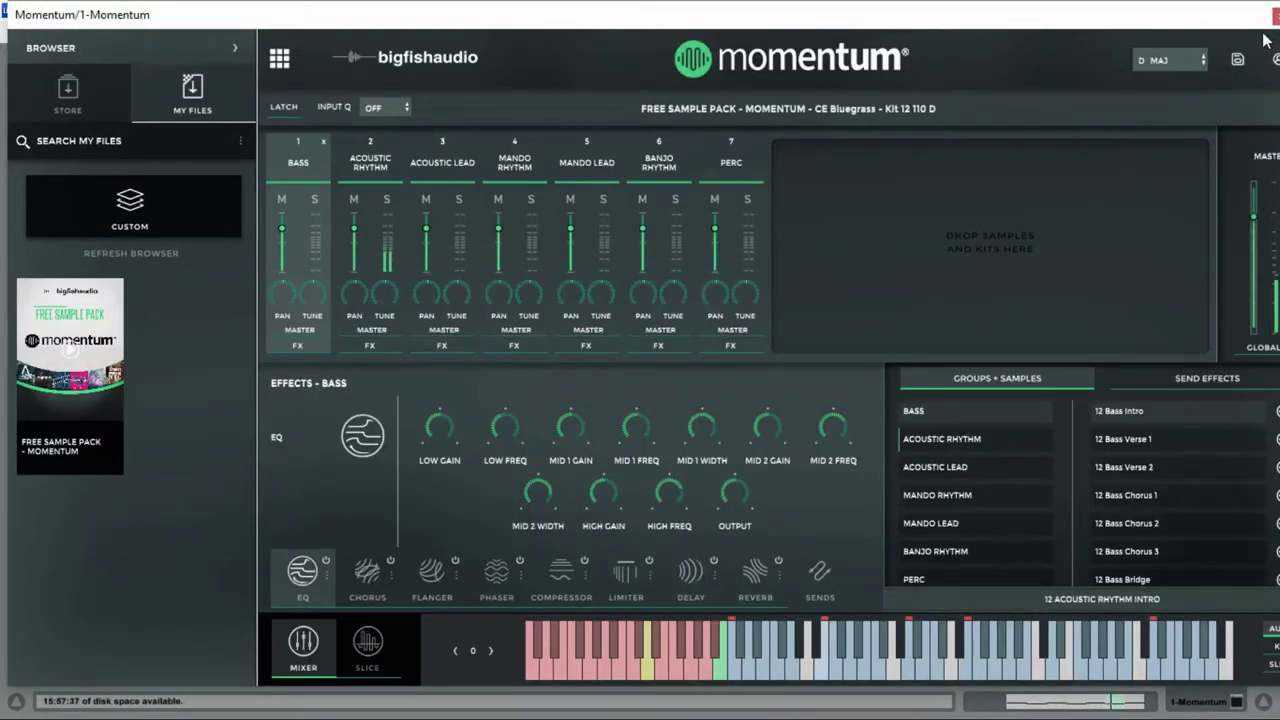
mouse_move(1101, 16)
left_mouse_down()
mouse_move(1019, 25)
mouse_move(1089, 22)
left_mouse_up()
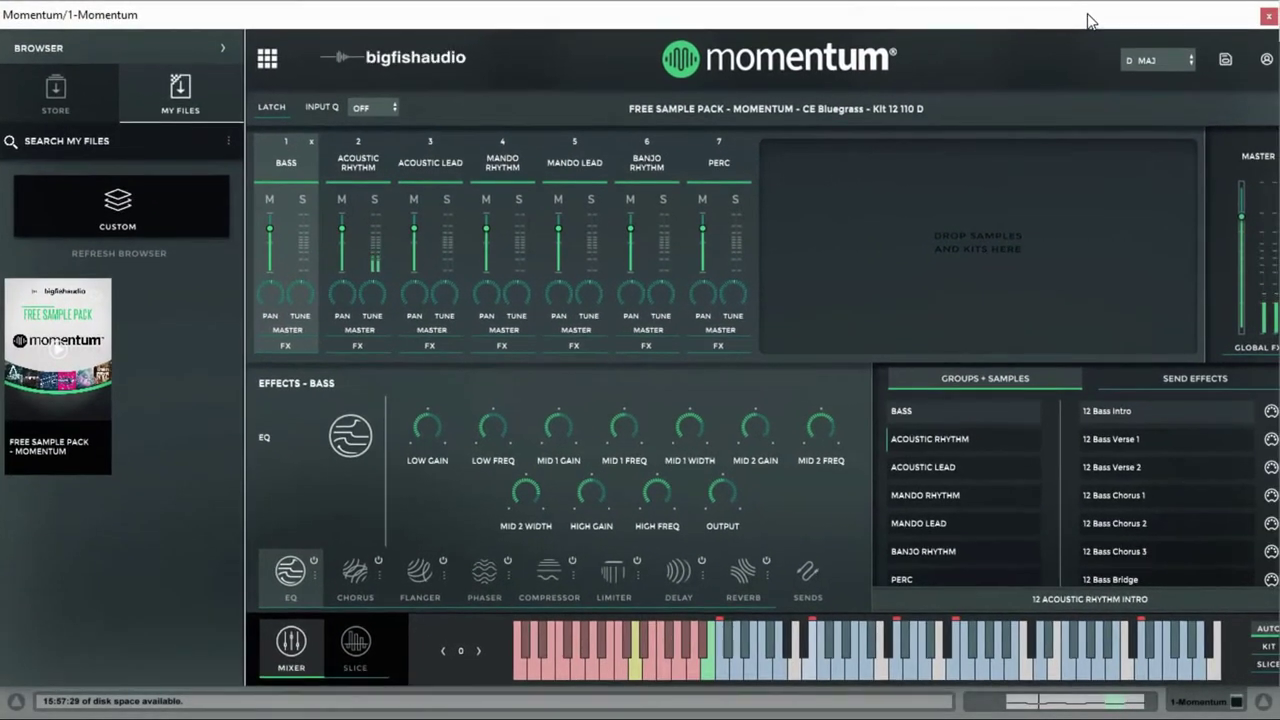
left_click(1267, 17)
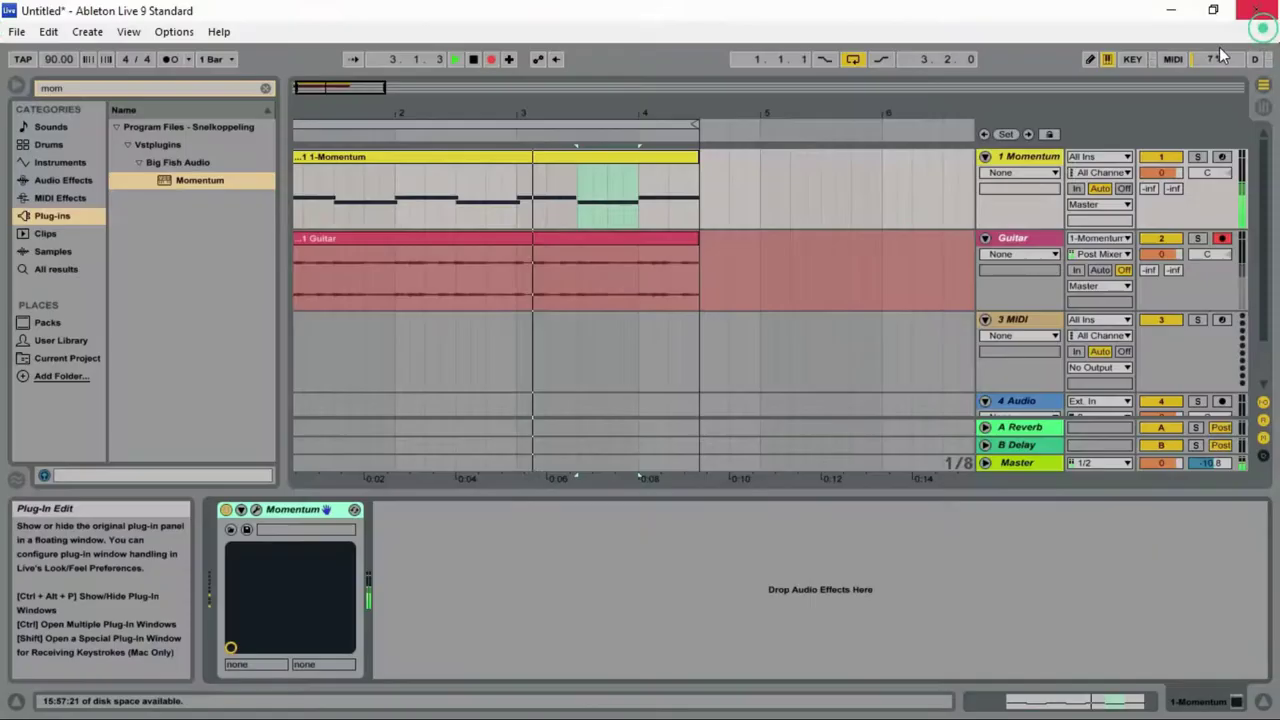
Stop the recording in the Arrangement view and deactivate the Momentum track
key("Tab")
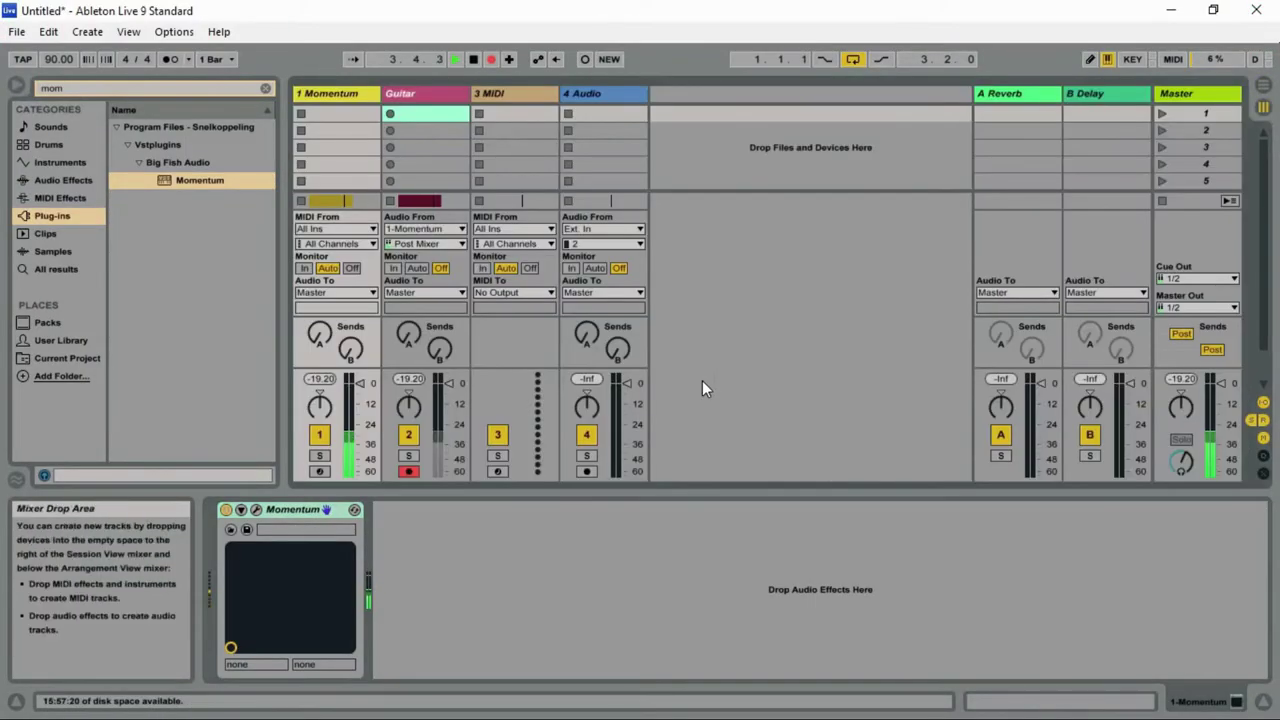
key("Tab")
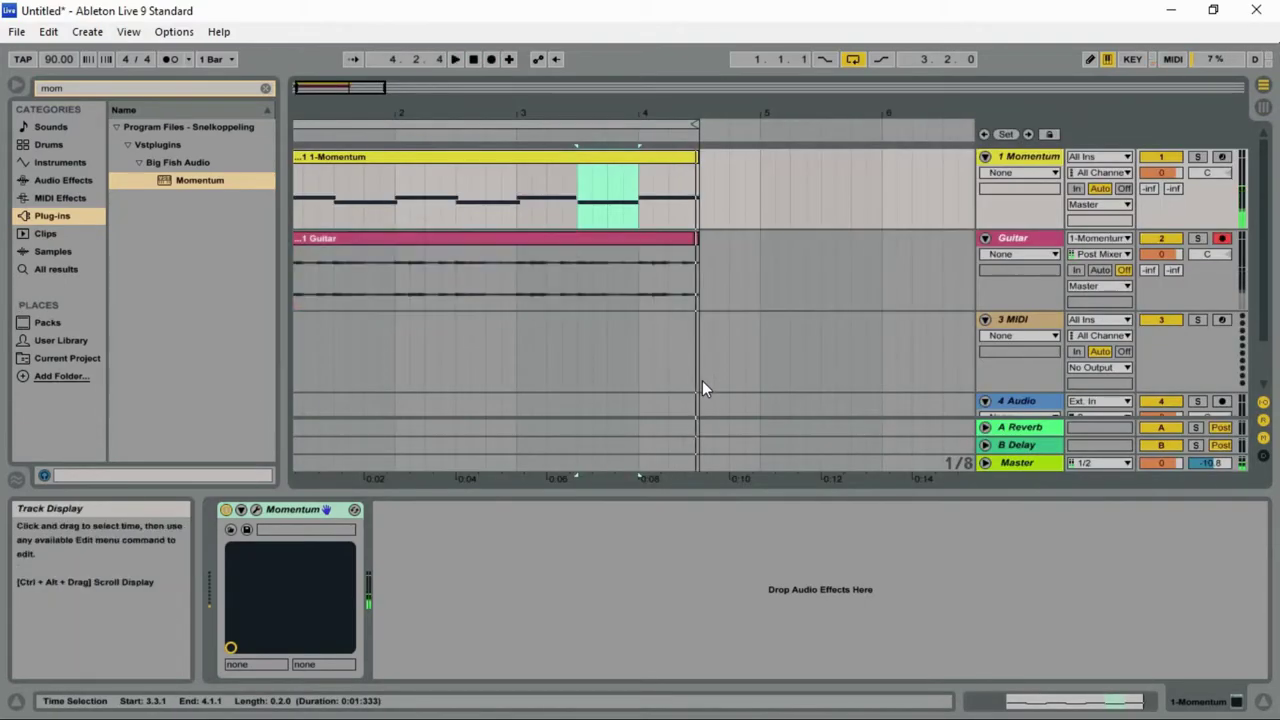
left_click(1161, 157)
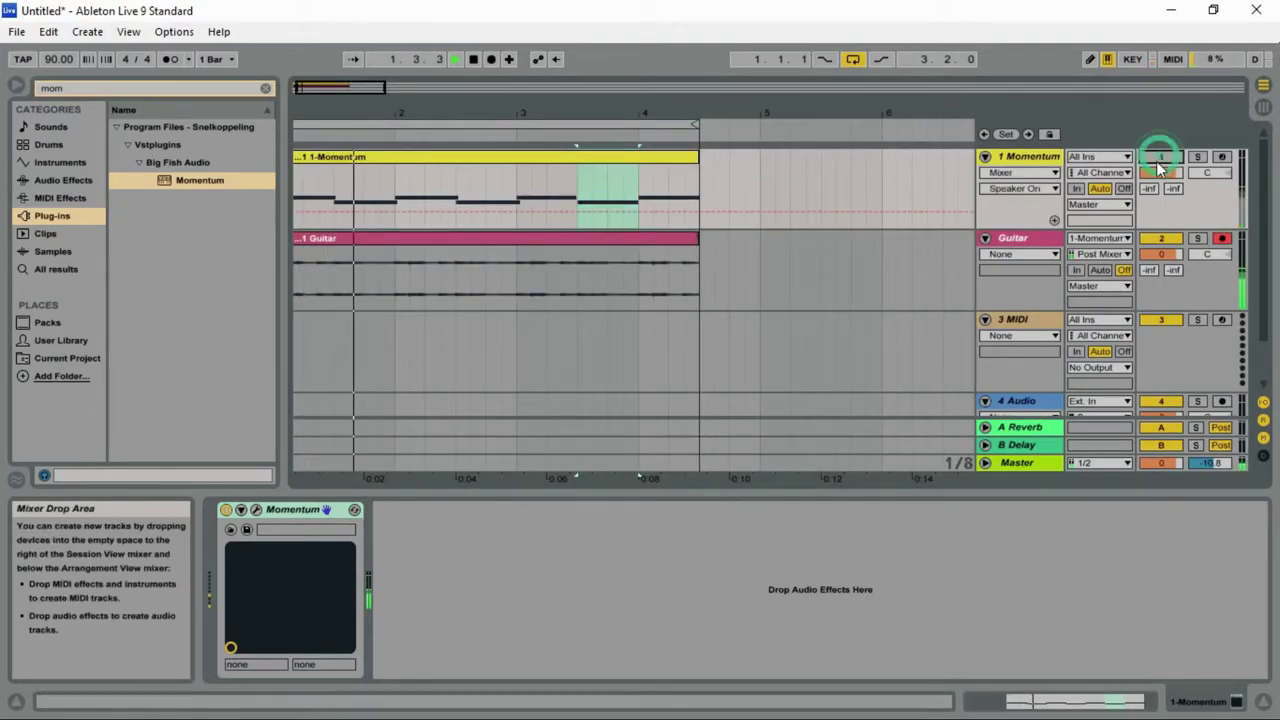
Open the recorded Guitar clip and raise its clip gain to 4.69 dB
left_click(675, 244)
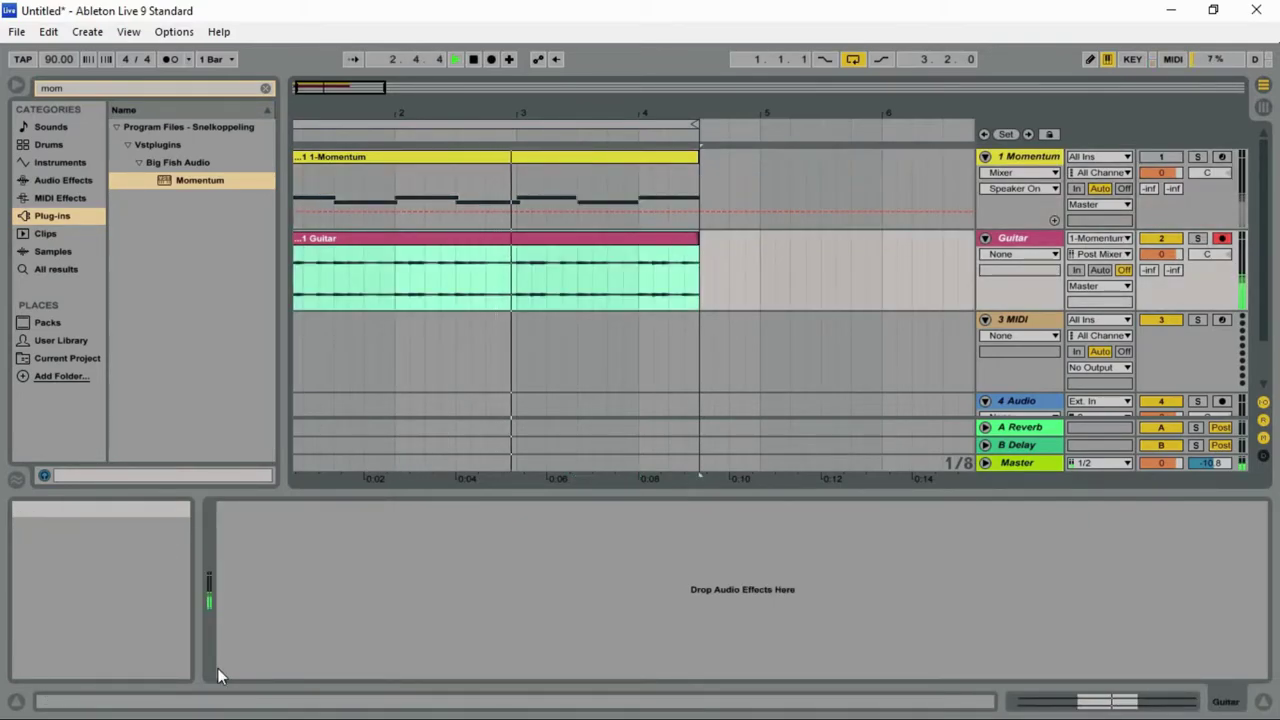
double_click(491, 240)
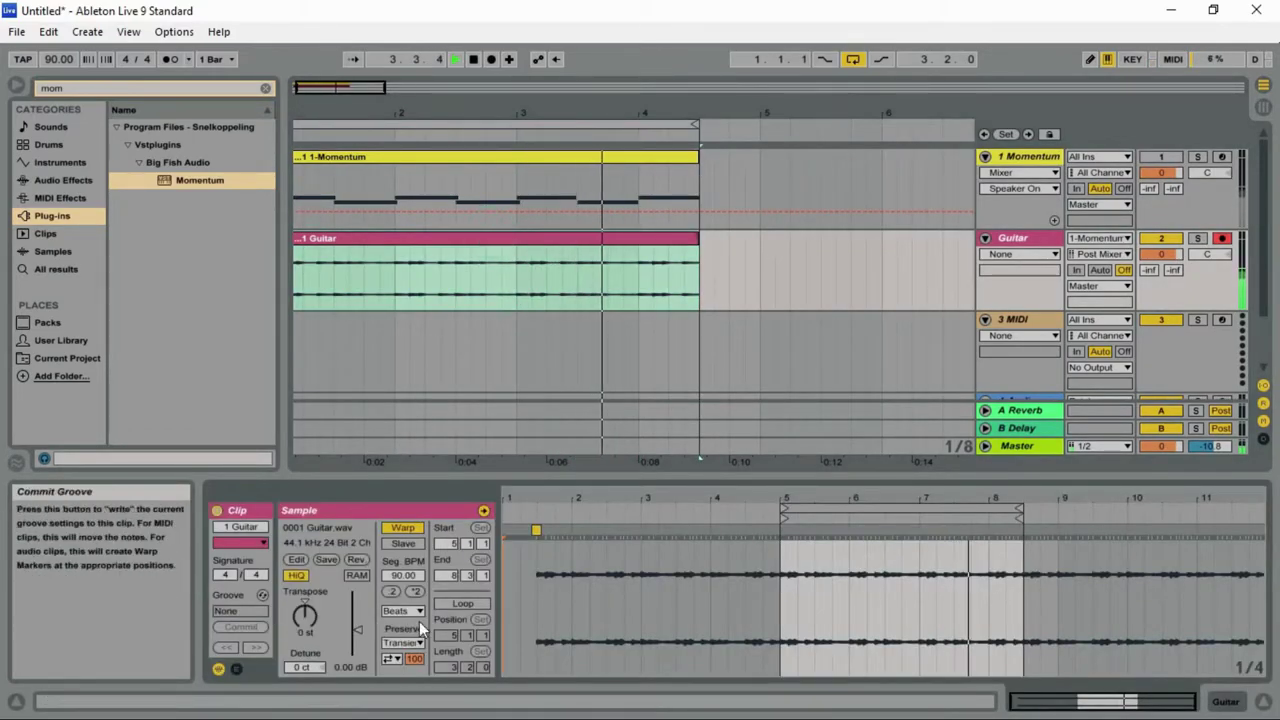
left_click_drag(358, 628, 359, 622)
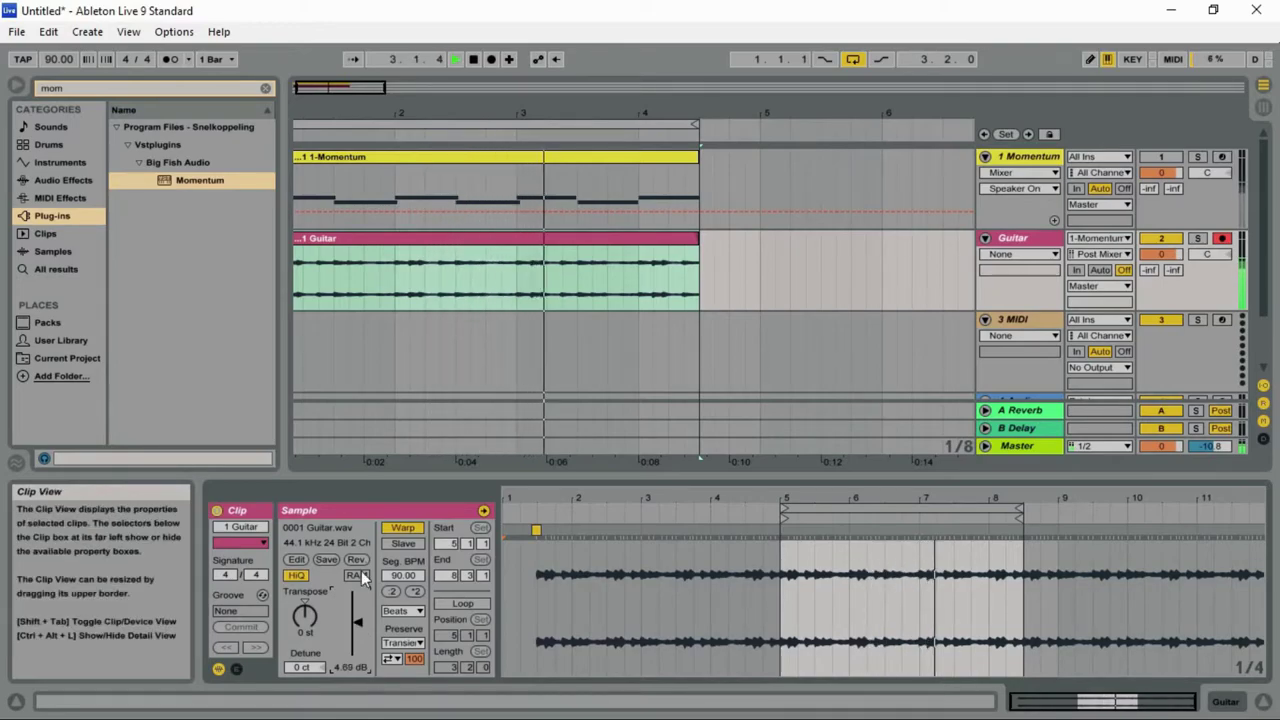
Delete the MIDI clip from the Momentum track in the Arrangement view
key("Tab")
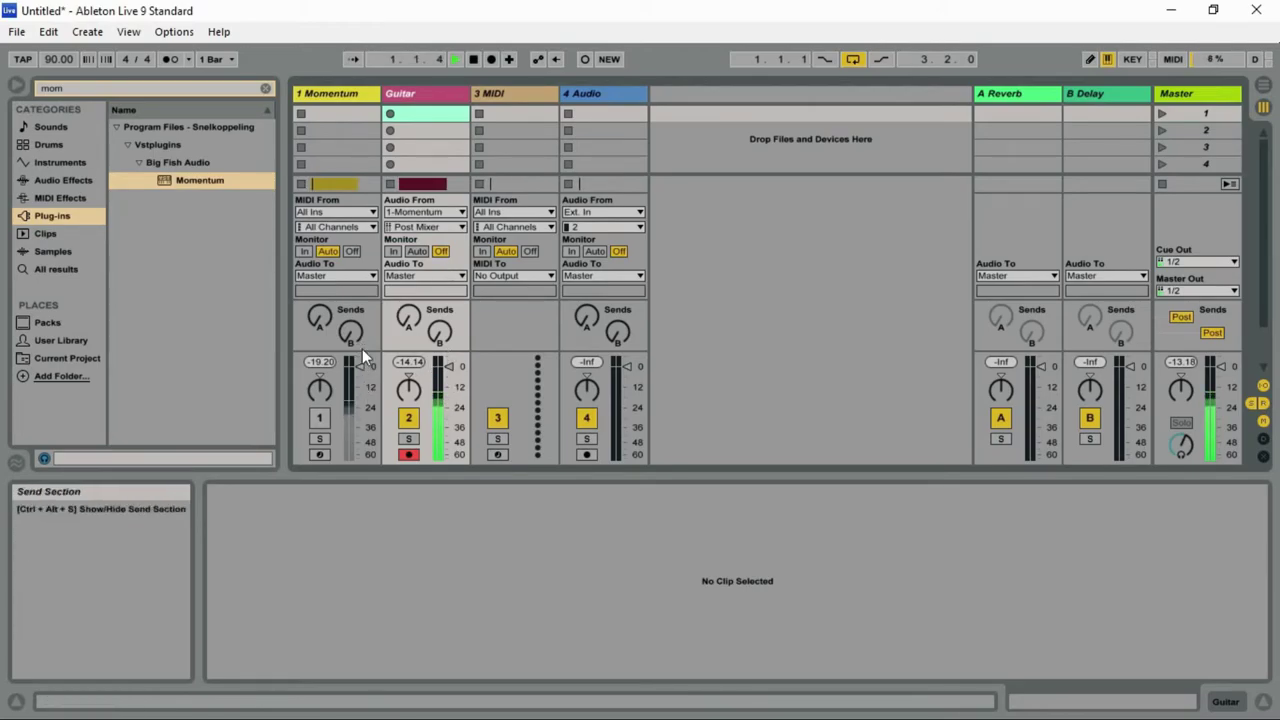
key("Tab")
left_click(411, 172)
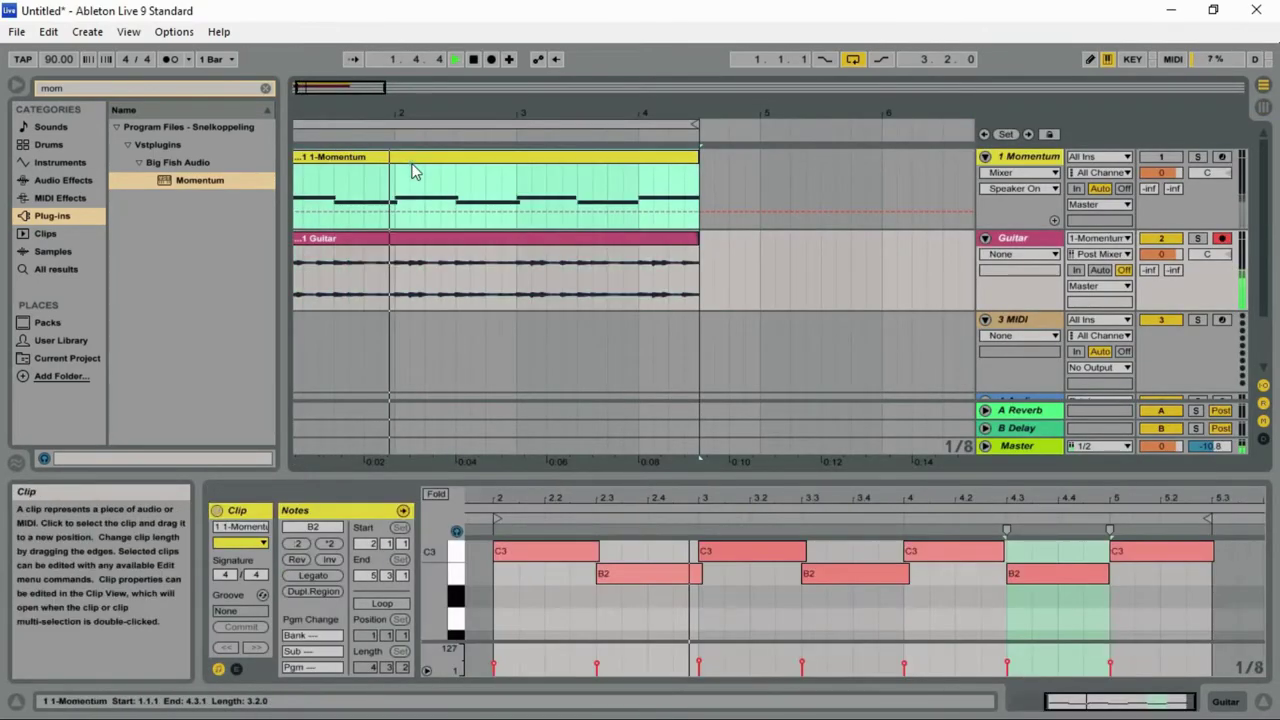
left_click(416, 194)
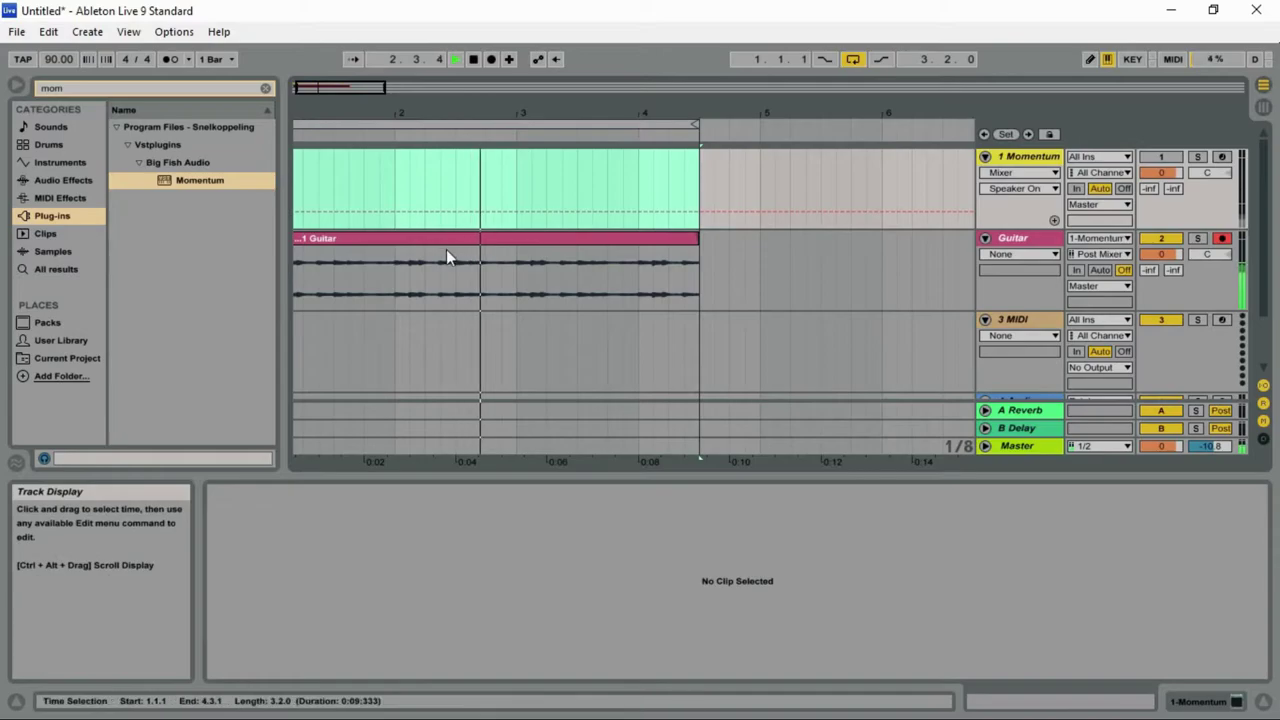
Reactivate the Momentum track in the Session view and set the Guitar track's volume to -1.0 dB
key("Tab")
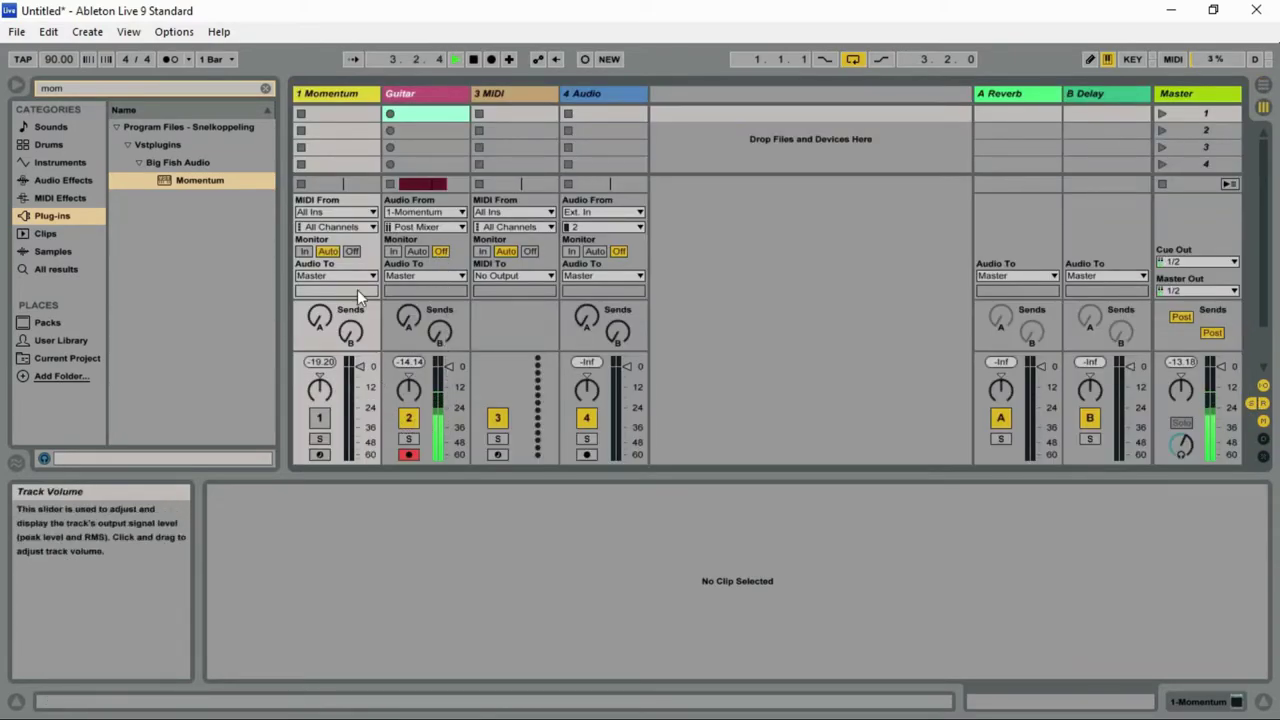
left_click(320, 420)
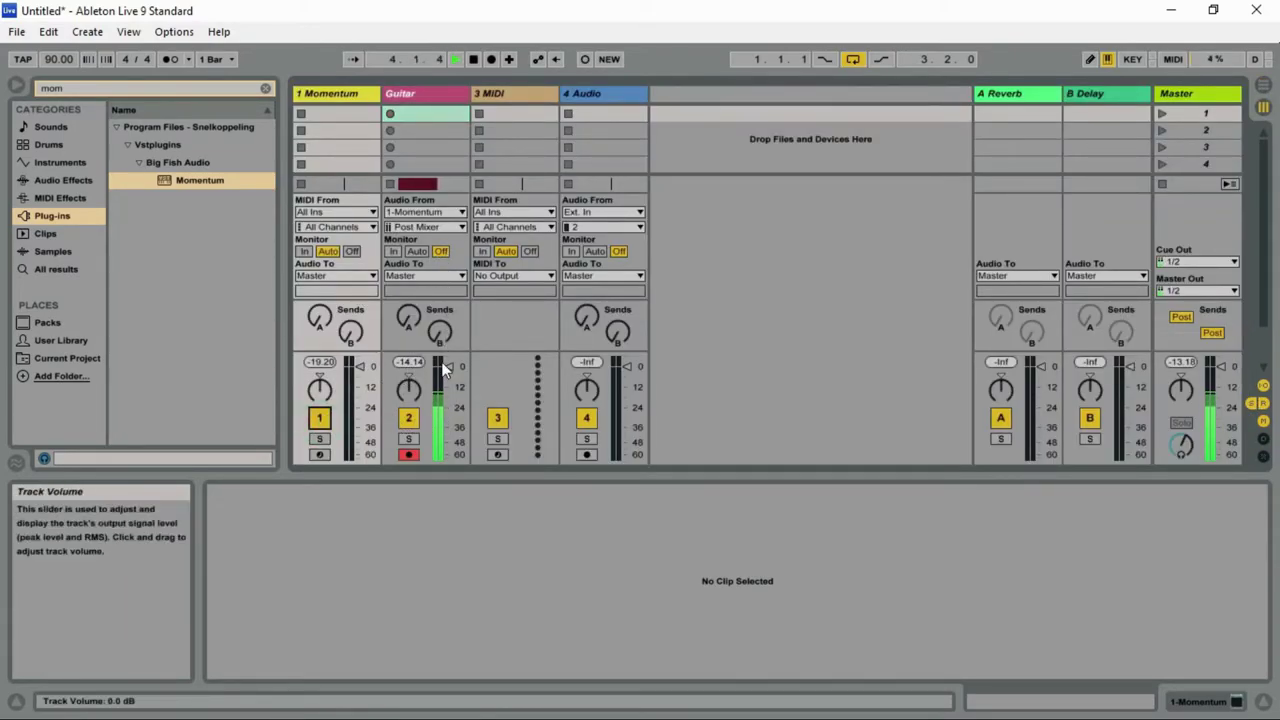
left_click_drag(446, 367, 449, 368)
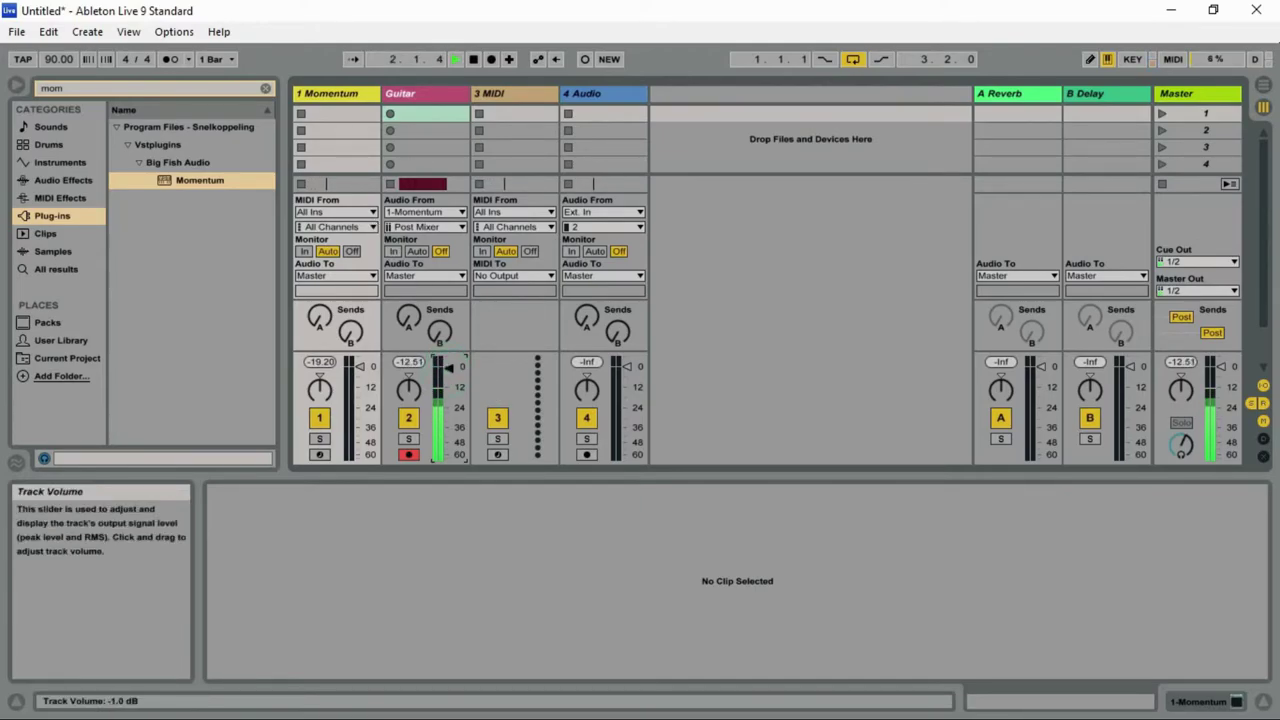
Open the Momentum plug-in's window from the Session view, check its instrument channels, and close it
left_click(312, 95)
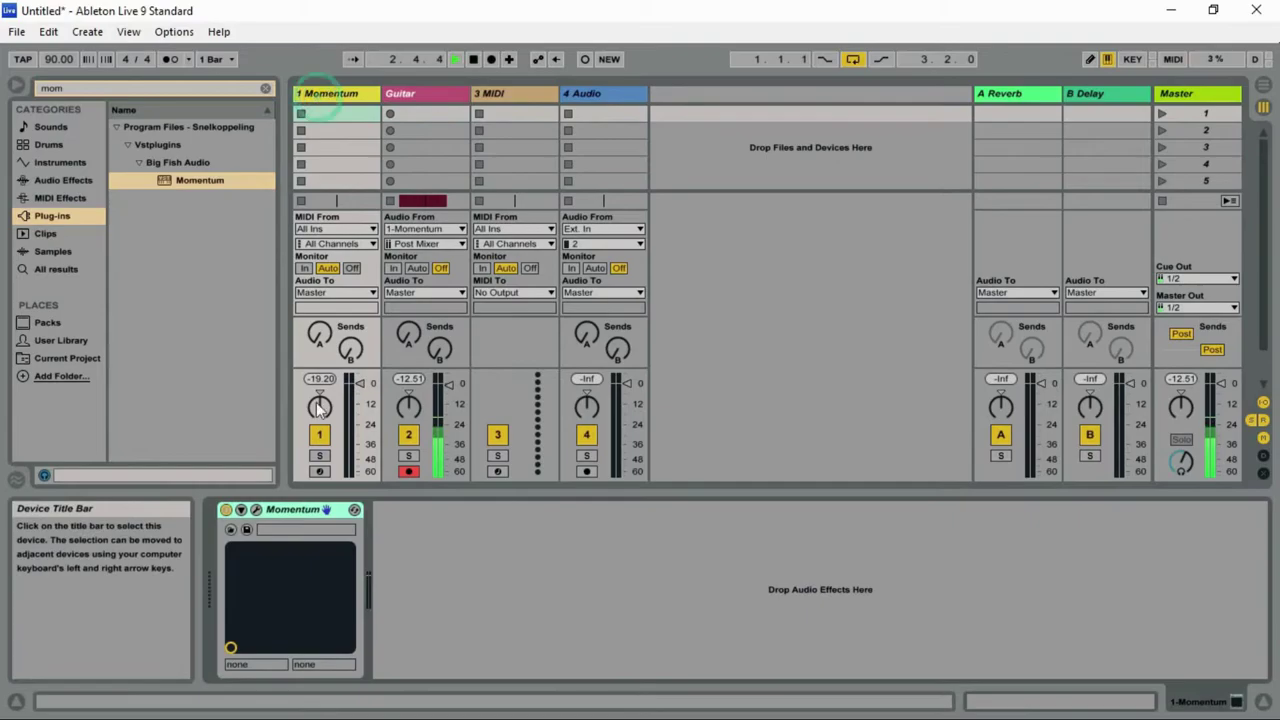
left_click(258, 512)
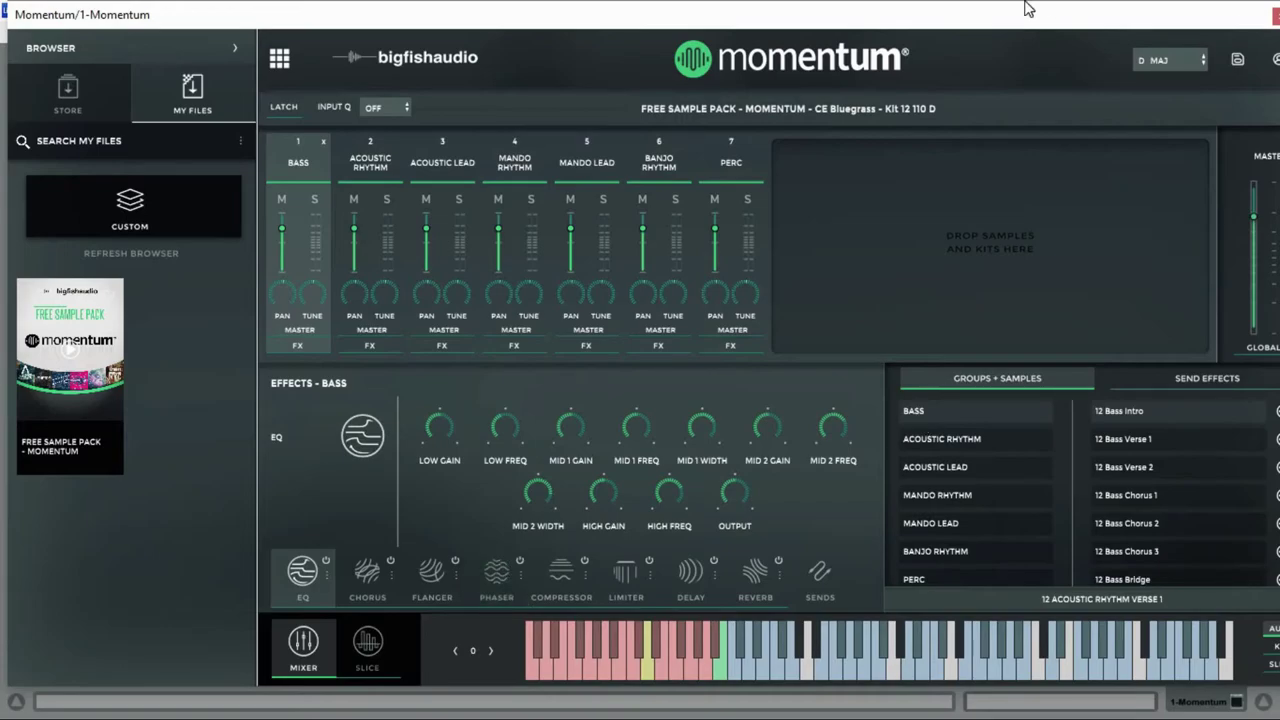
left_click(1274, 16)
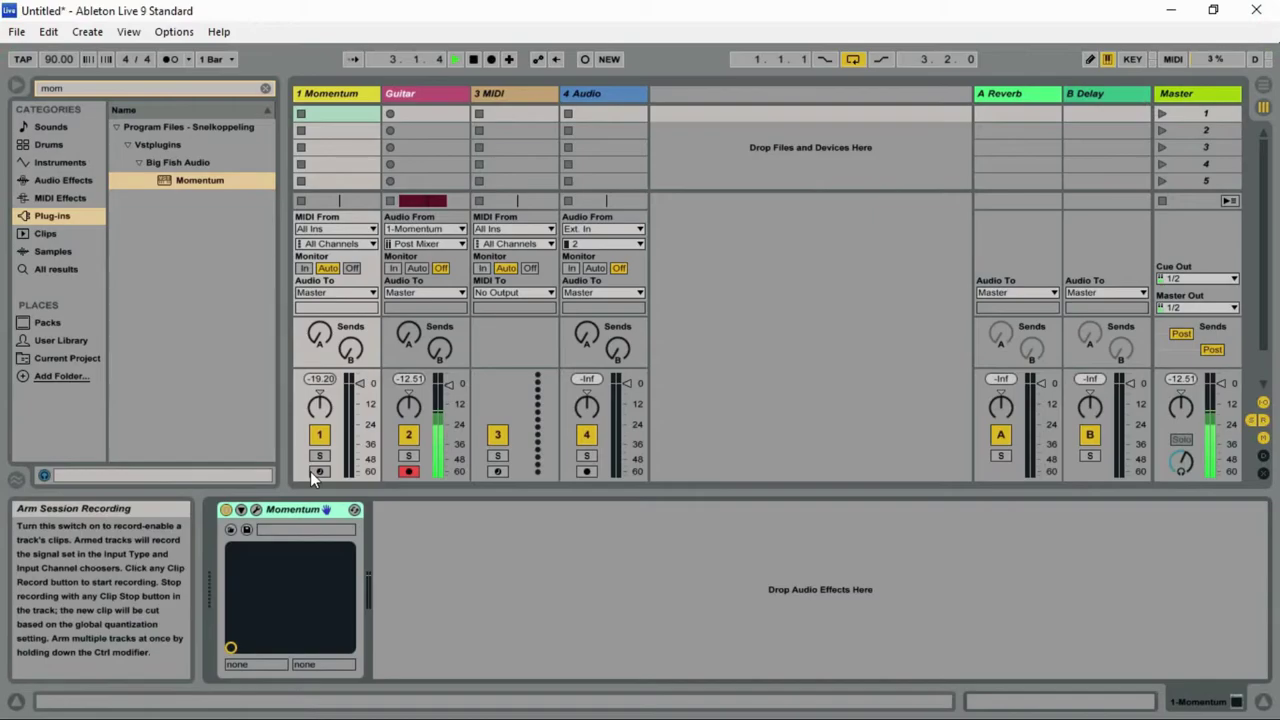
Arm the Momentum track, record a new MIDI part into the Arrangement, stop recording, and play it back
left_click(316, 473)
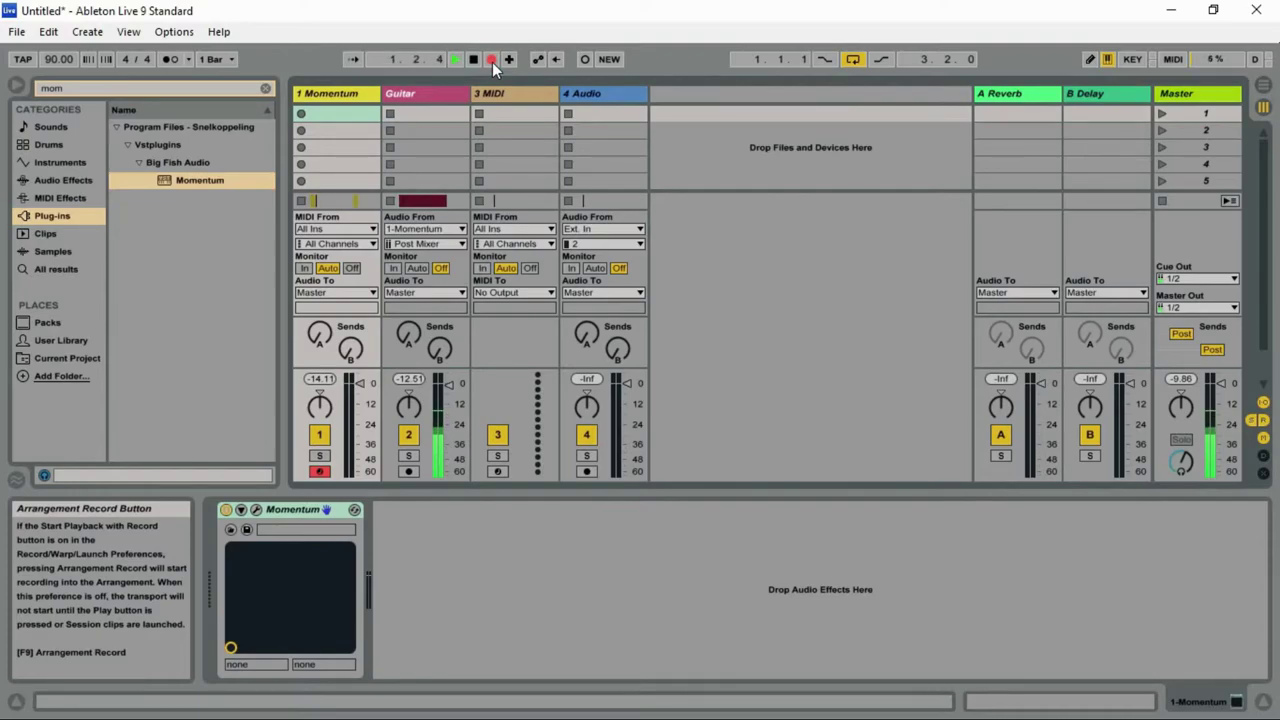
key("Tab")
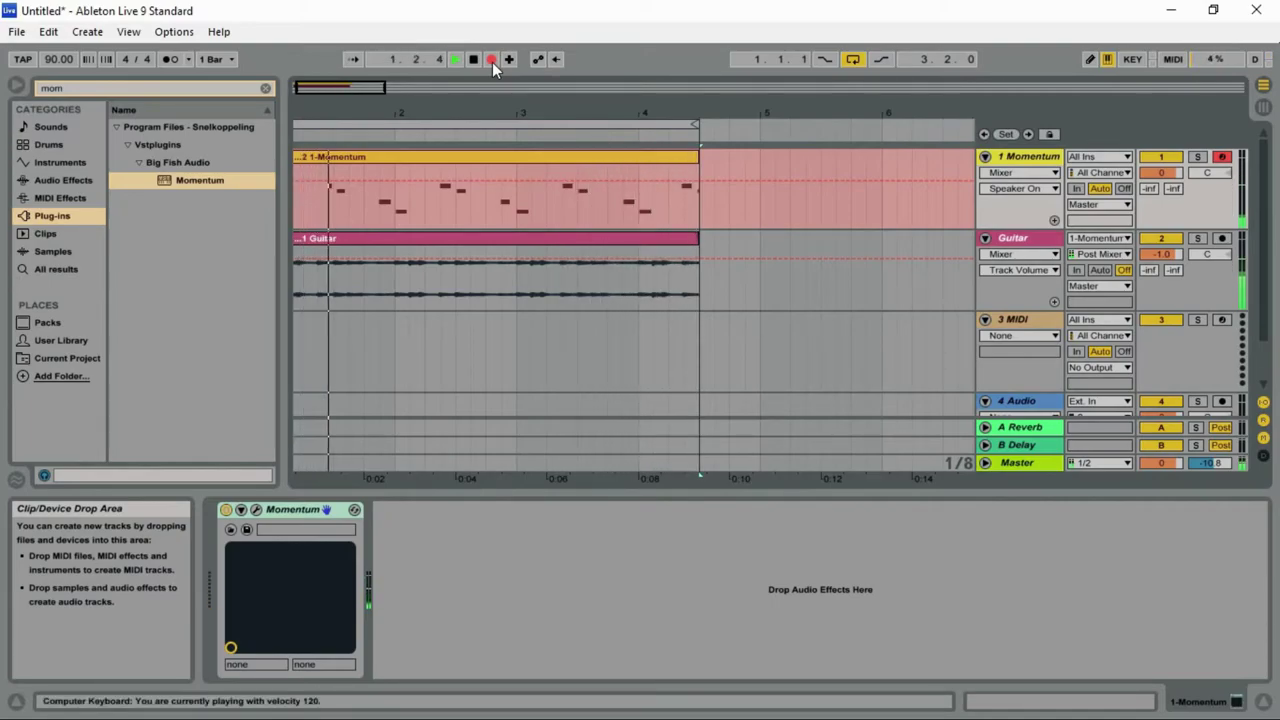
key("space")
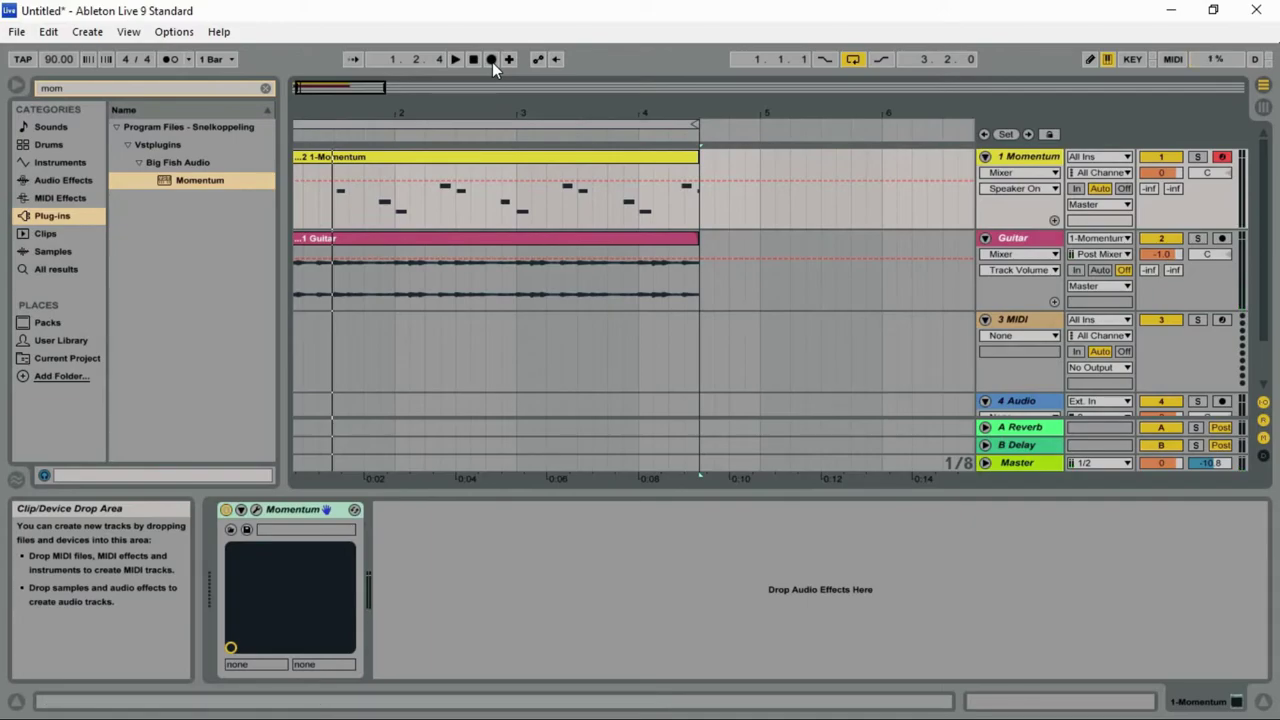
key("space")
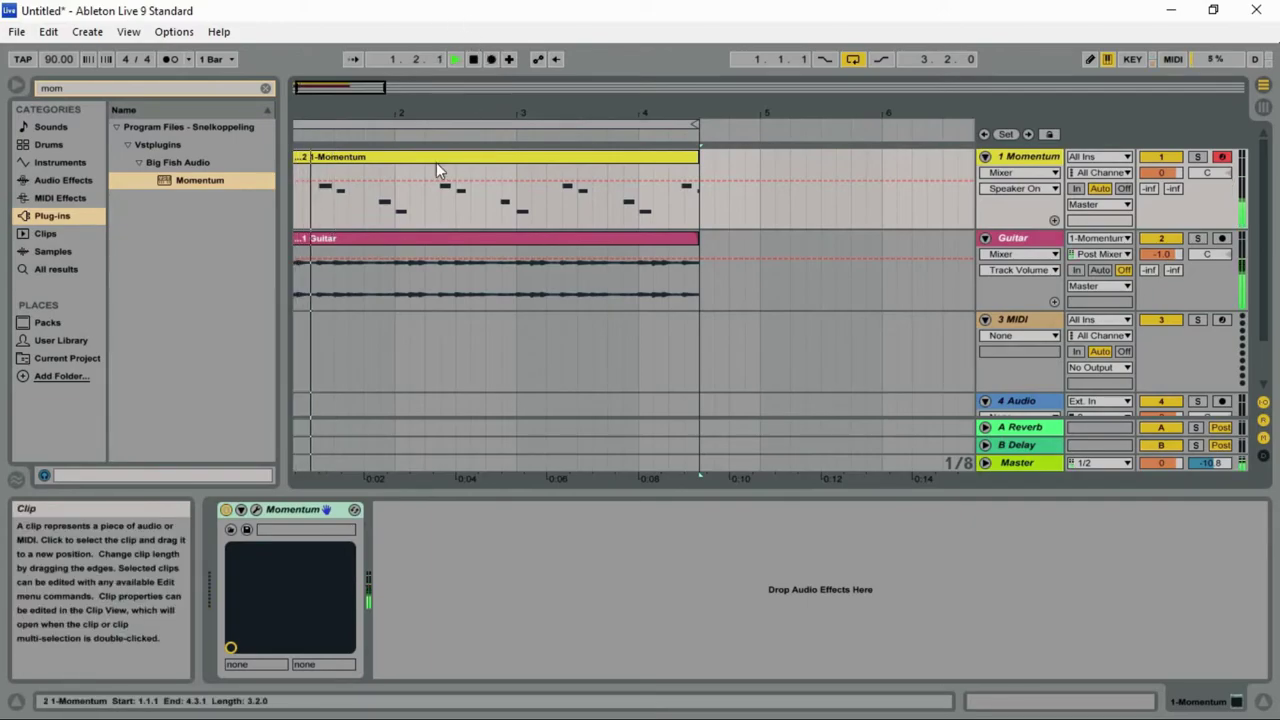
left_click_drag(326, 87, 318, 82)
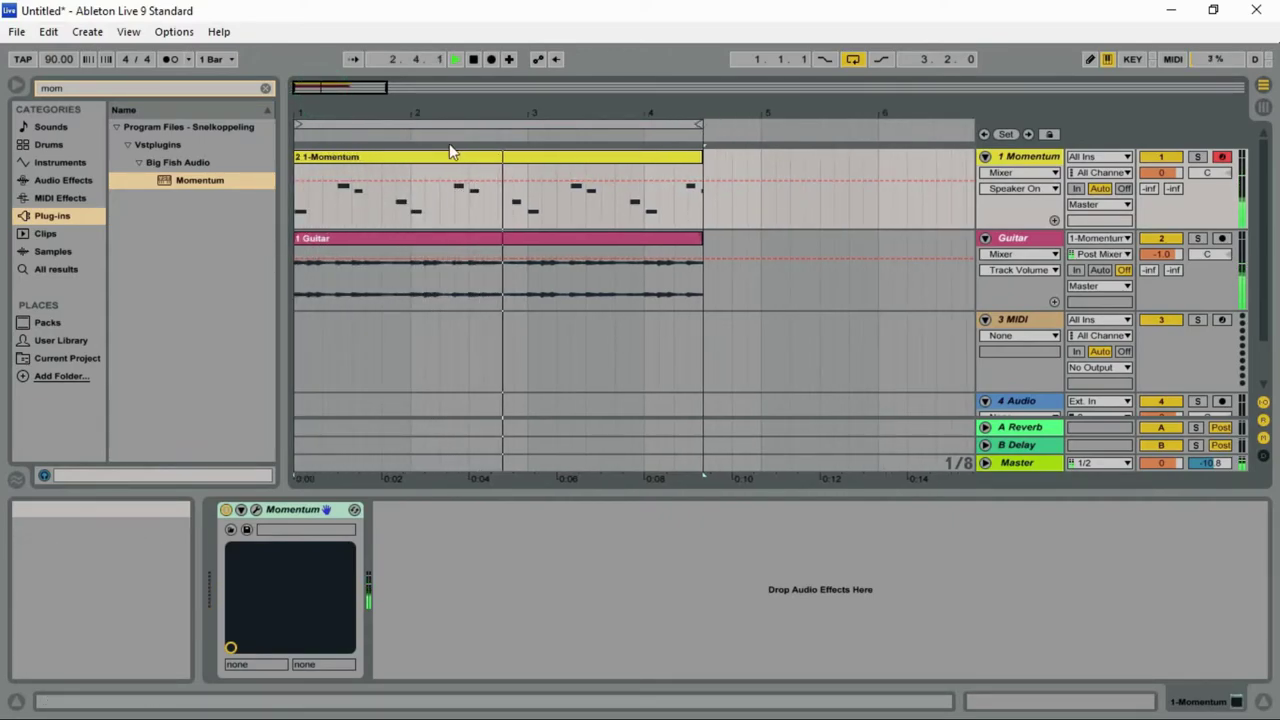
left_click_drag(345, 82, 350, 100)
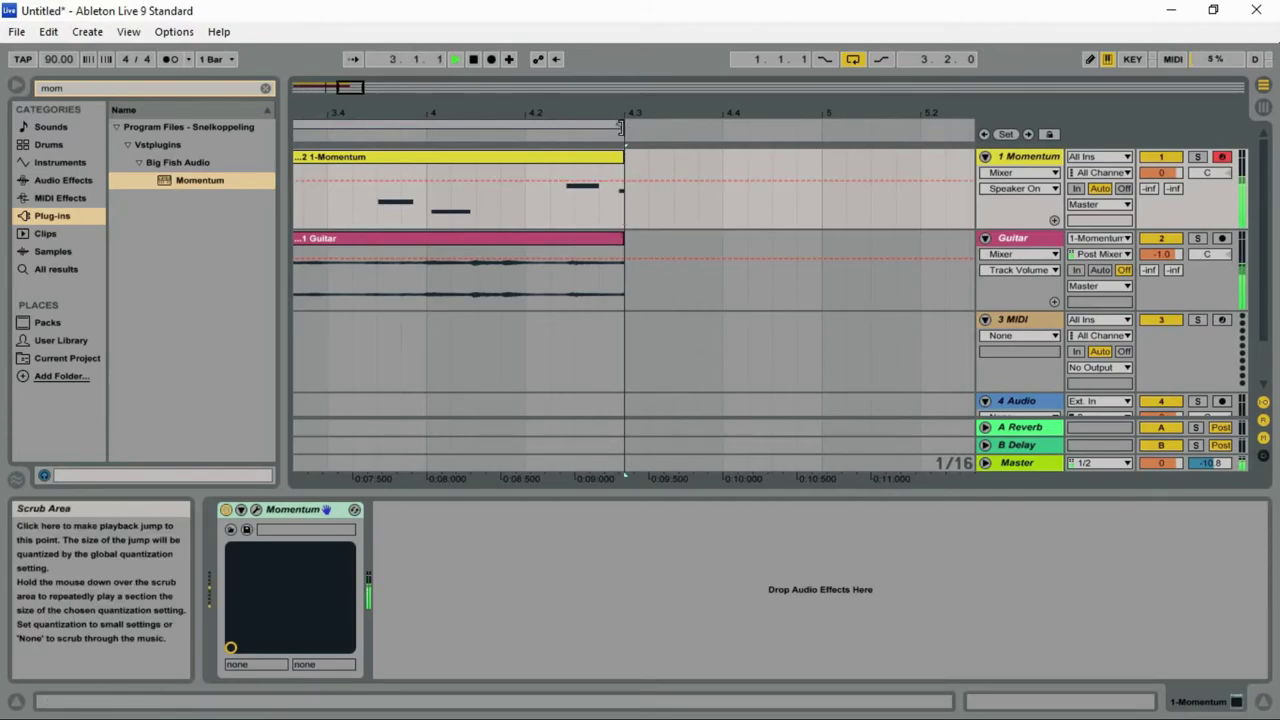
left_click_drag(621, 124, 519, 125)
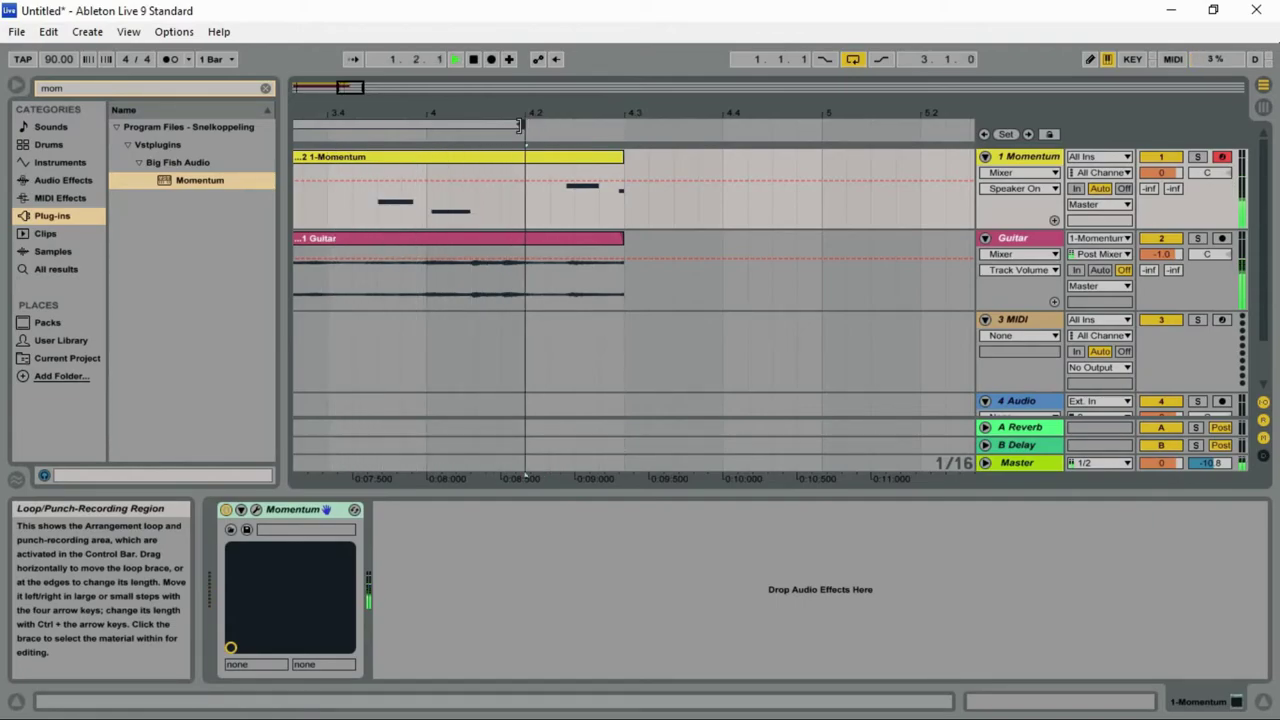
left_click_drag(519, 125, 610, 132)
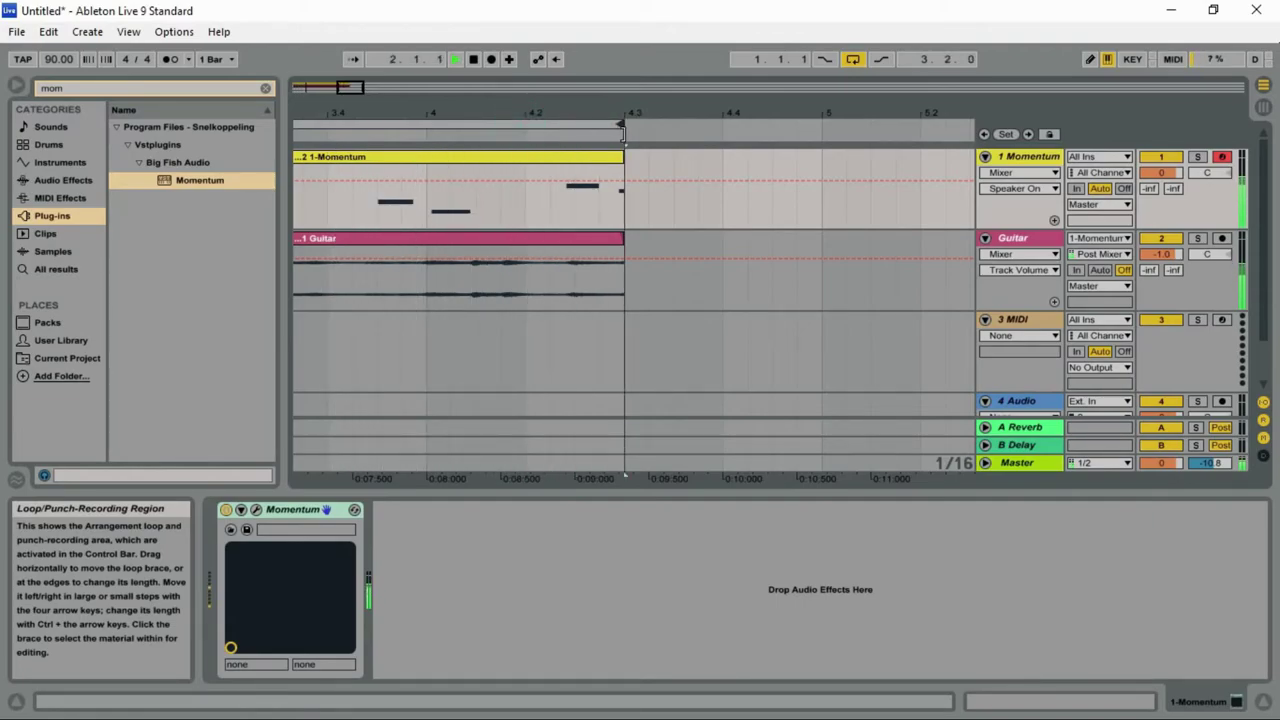
Shorten the Arrangement loop to three bars so that it ends at bar 4
left_click_drag(355, 86, 338, 50)
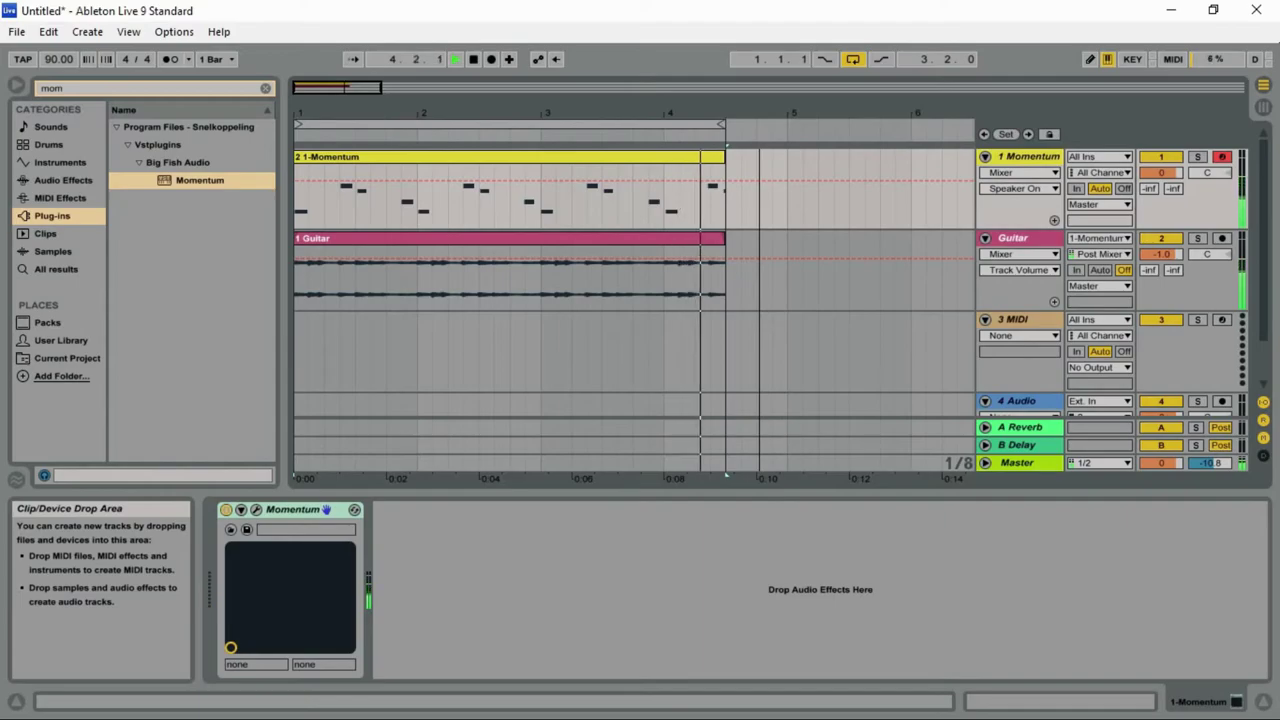
mouse_move(338, 86)
left_mouse_down()
mouse_move(338, 122)
mouse_move(338, 92)
left_mouse_up()
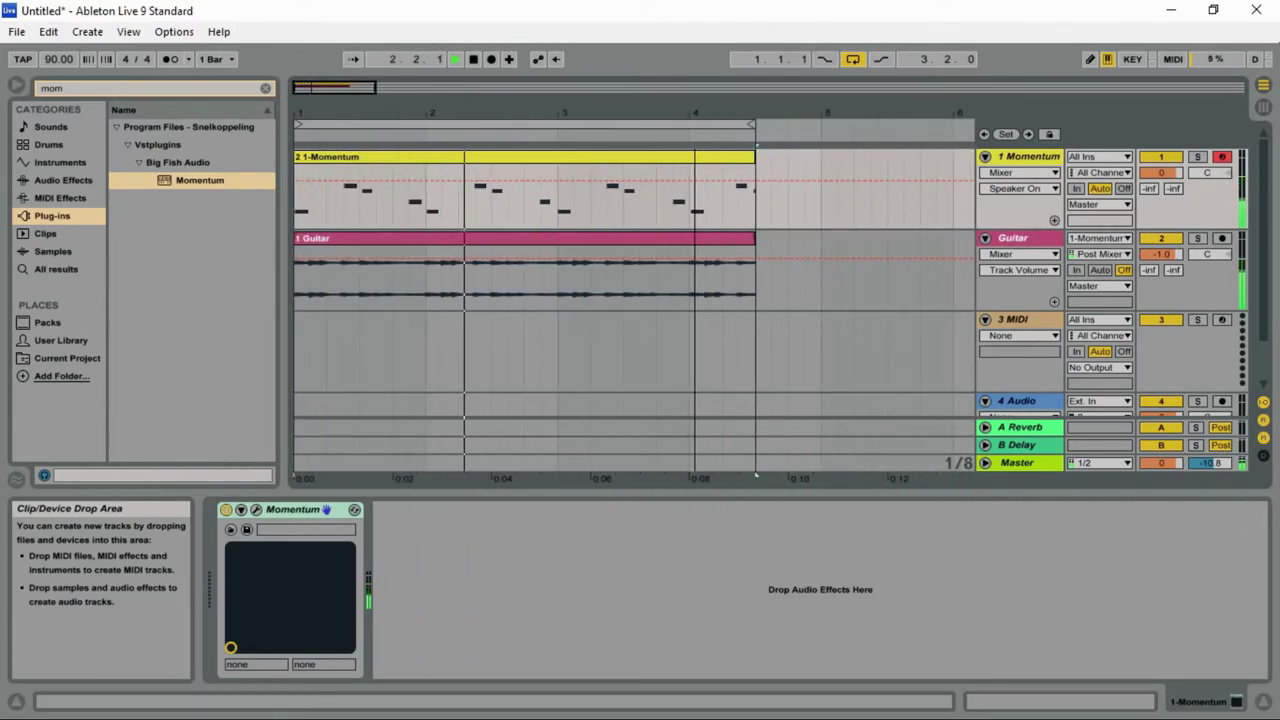
key("plus")
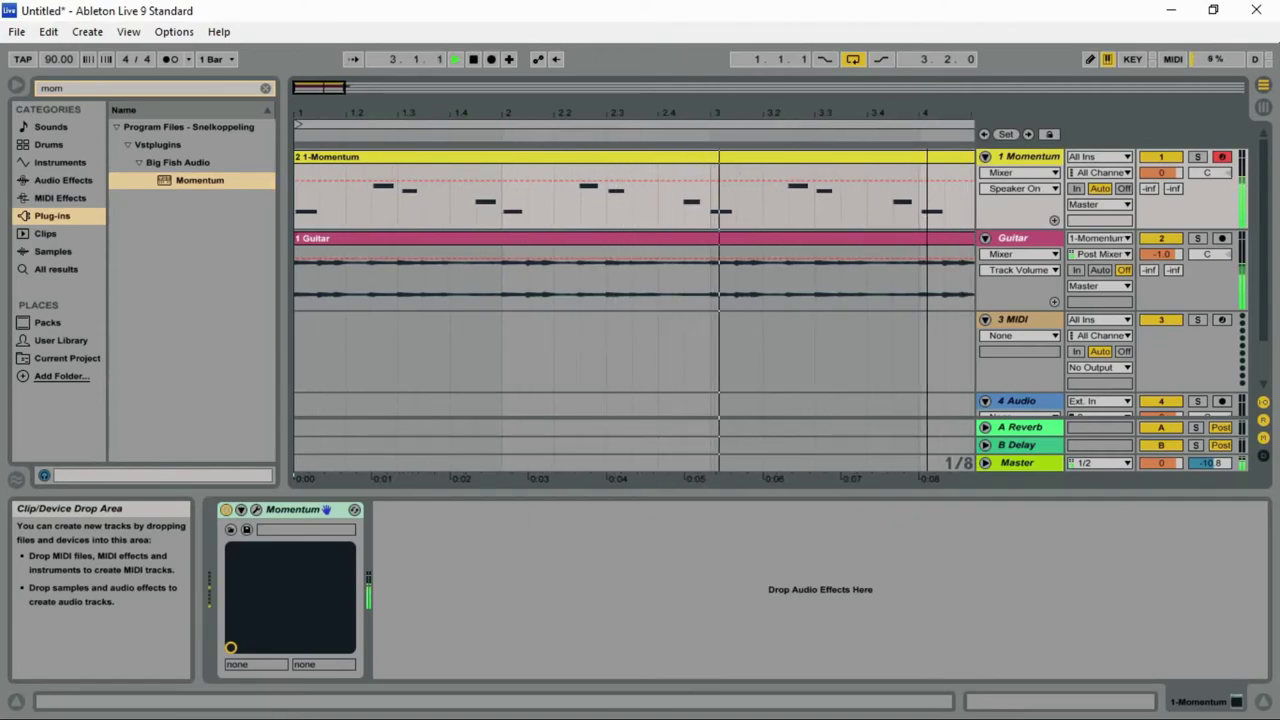
left_click_drag(319, 87, 338, 87)
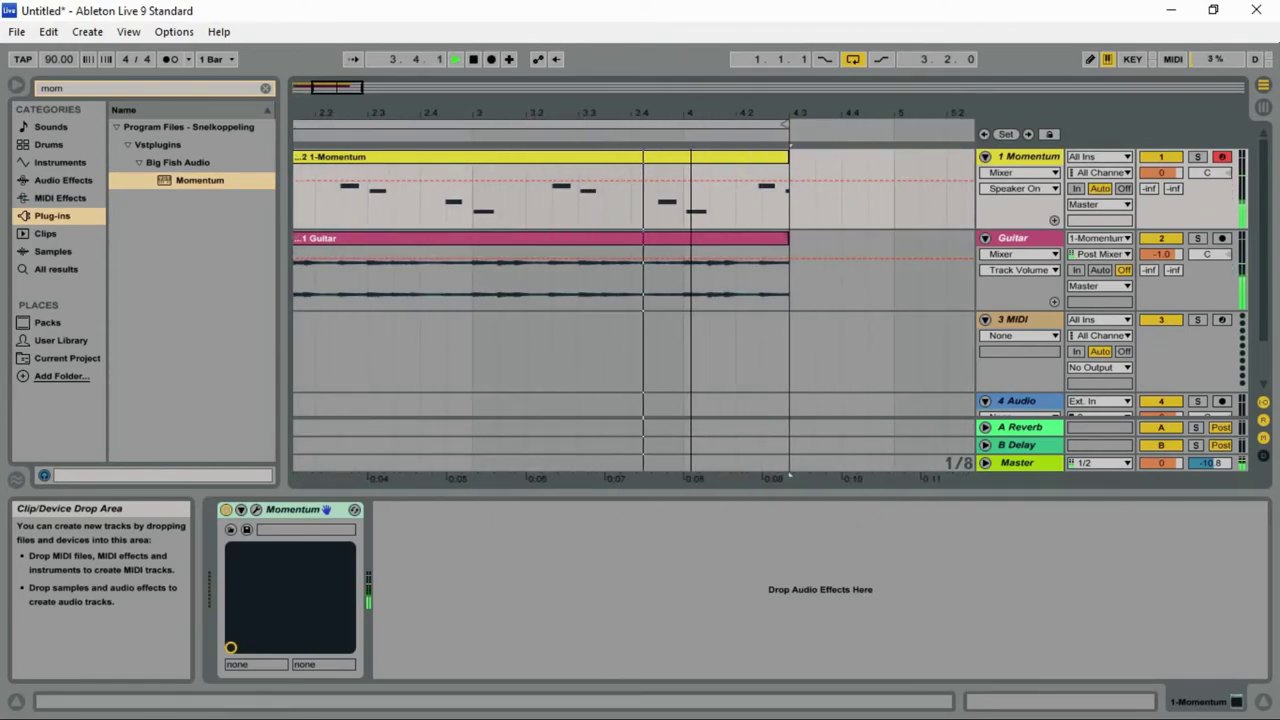
left_click_drag(790, 122, 677, 124)
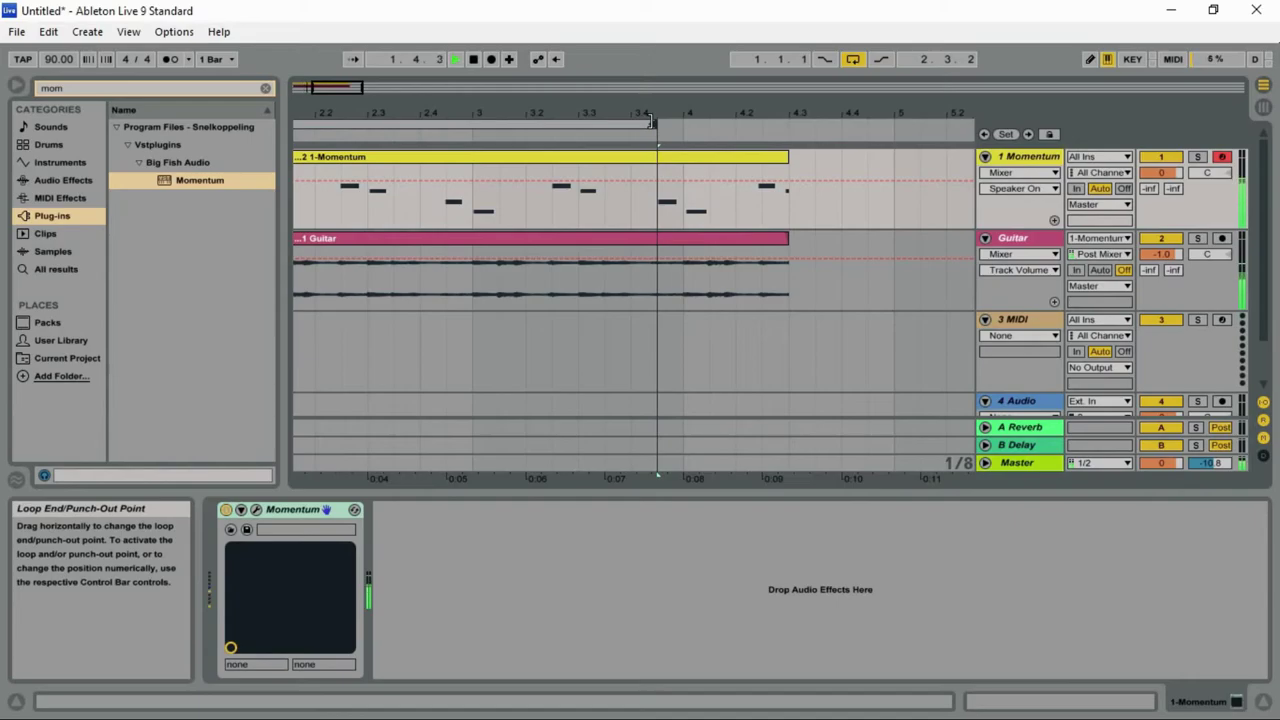
left_click_drag(660, 125, 679, 128)
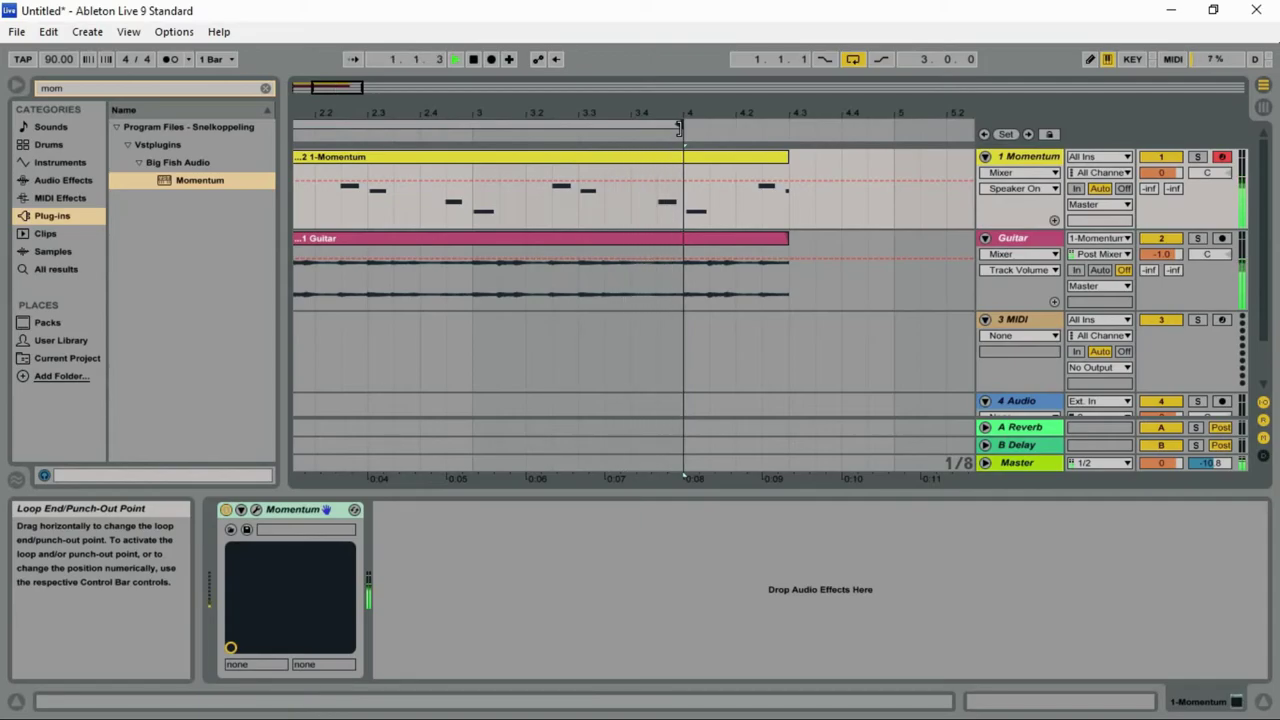
Trim the end of the Momentum MIDI clip back to bar 4 to match the loop
left_click_drag(336, 87, 308, 74)
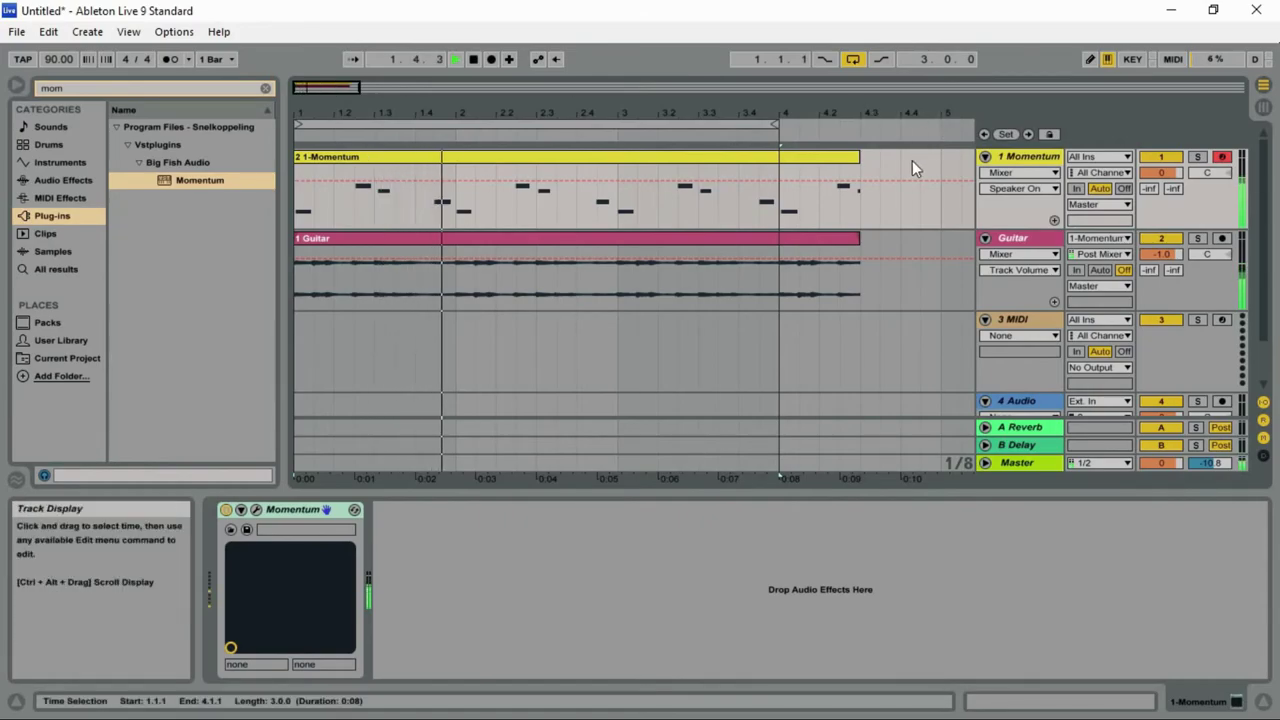
left_click_drag(854, 158, 778, 158)
left_click_drag(349, 88, 343, 57)
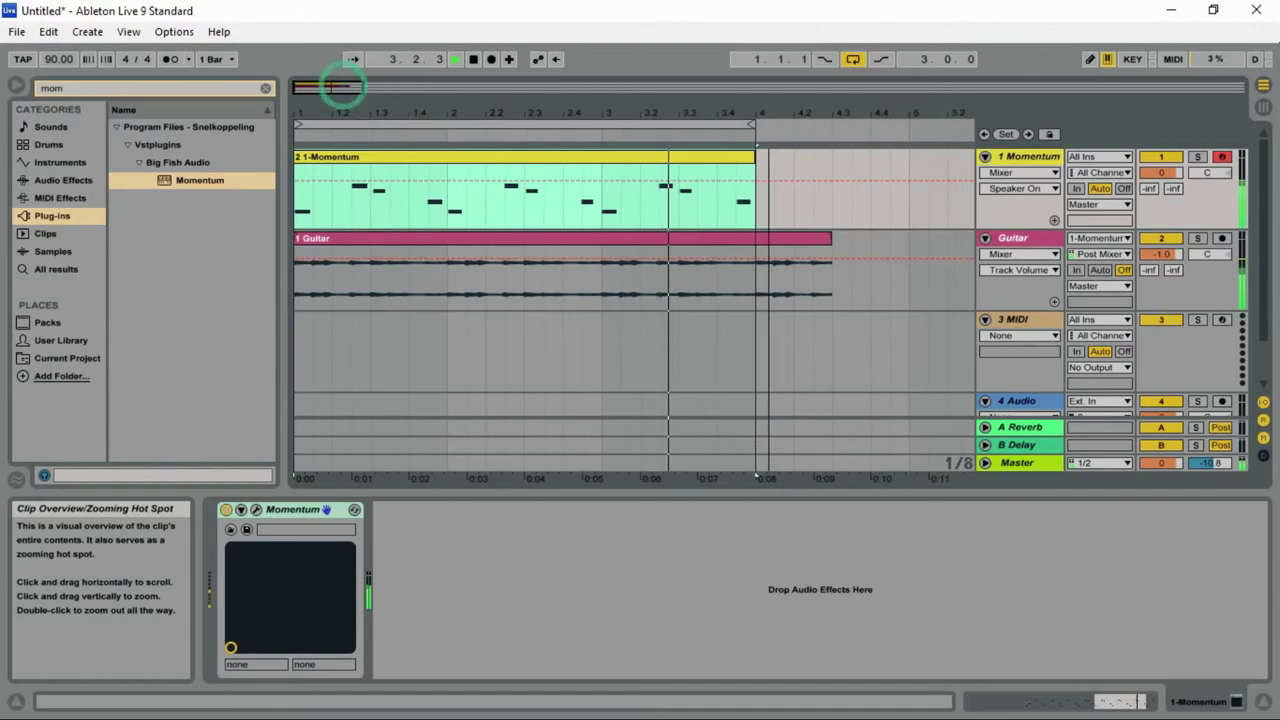
Open the Momentum clip's notes and quantize the C2 note at the clip start, 8.3
double_click(416, 153)
left_click_drag(1110, 690, 1112, 714)
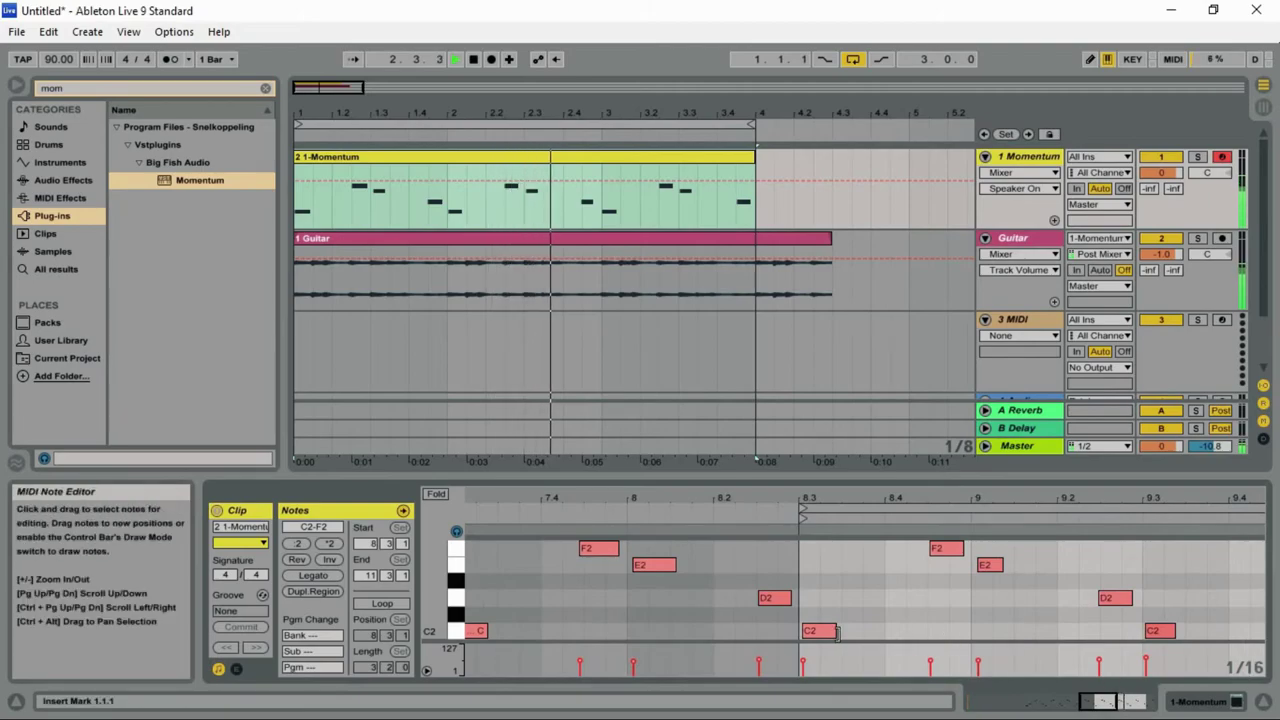
right_click(818, 636)
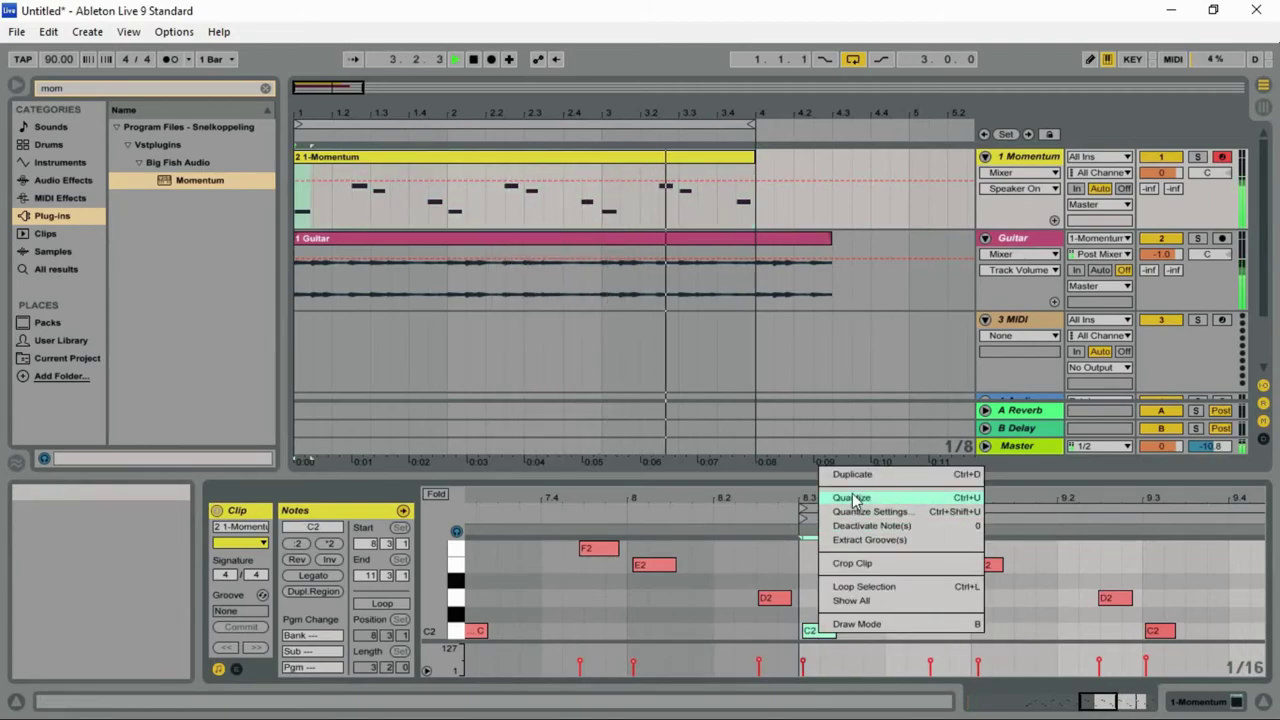
left_click(857, 496)
Try quantizing the F2 note just before bar 9 to 1/4 with 100 % amount, and undo it
left_click_drag(1112, 702, 1119, 703)
right_click(828, 549)
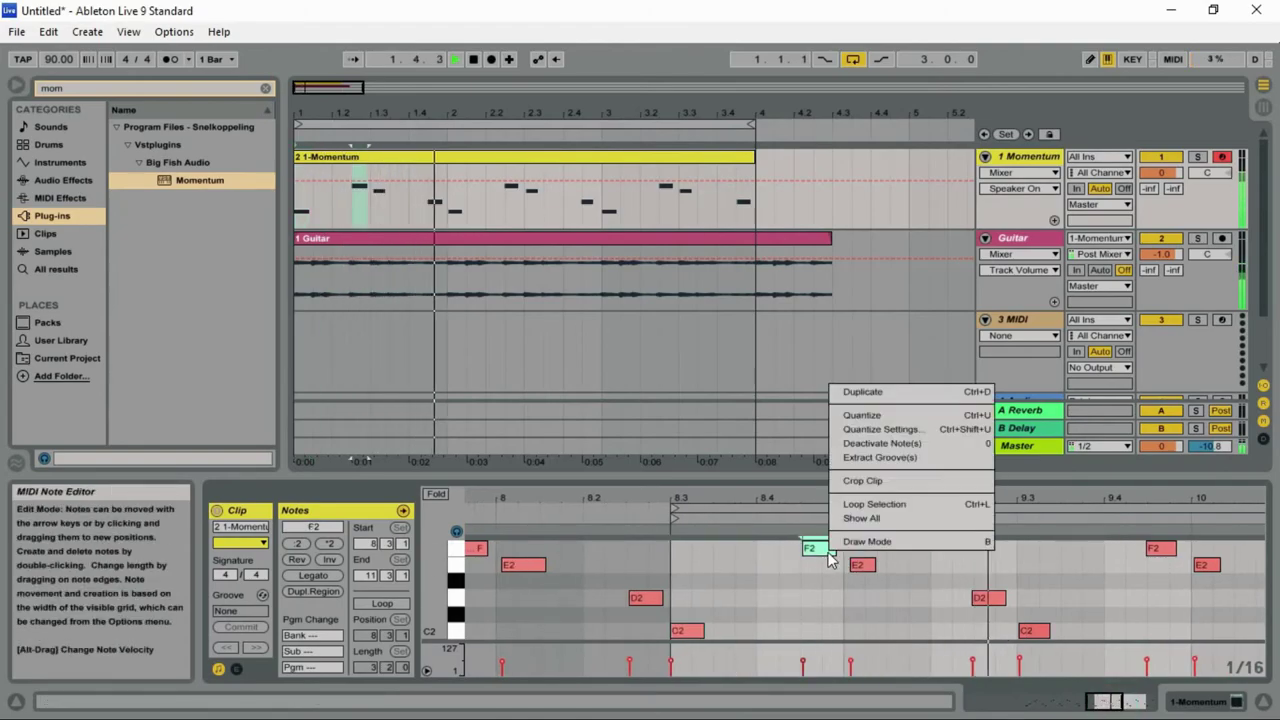
left_click(866, 429)
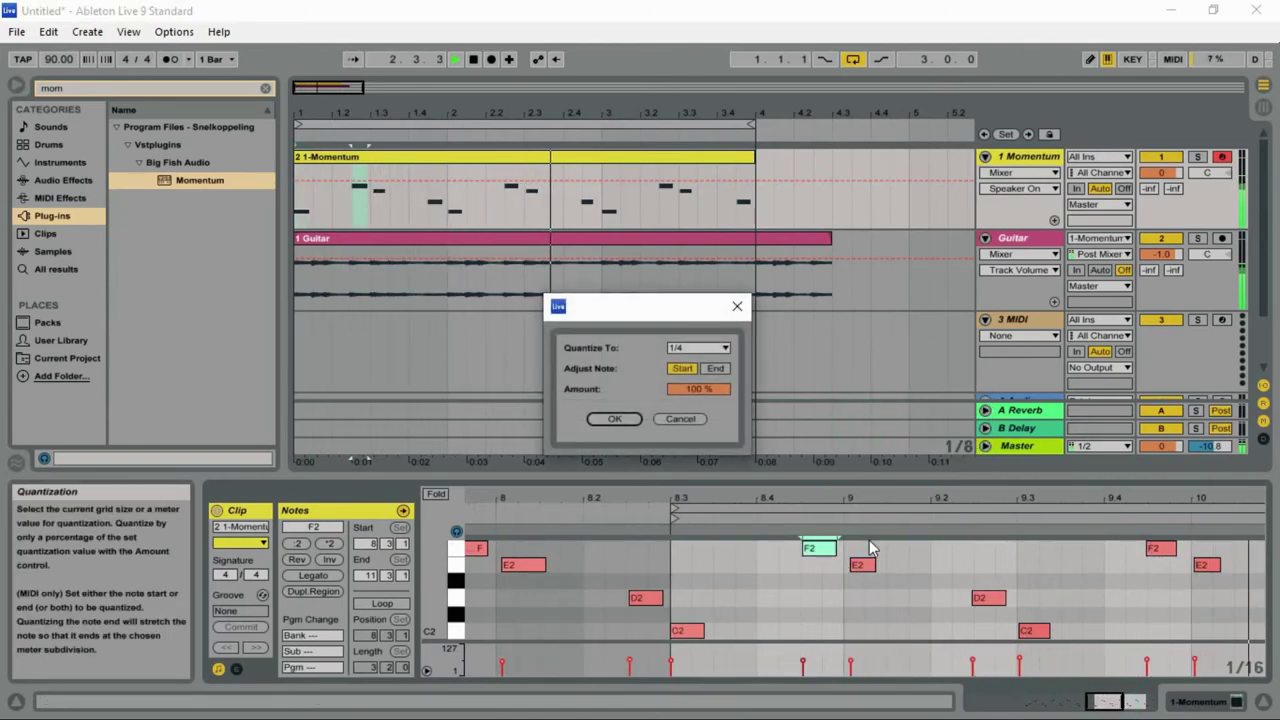
left_click(616, 419)
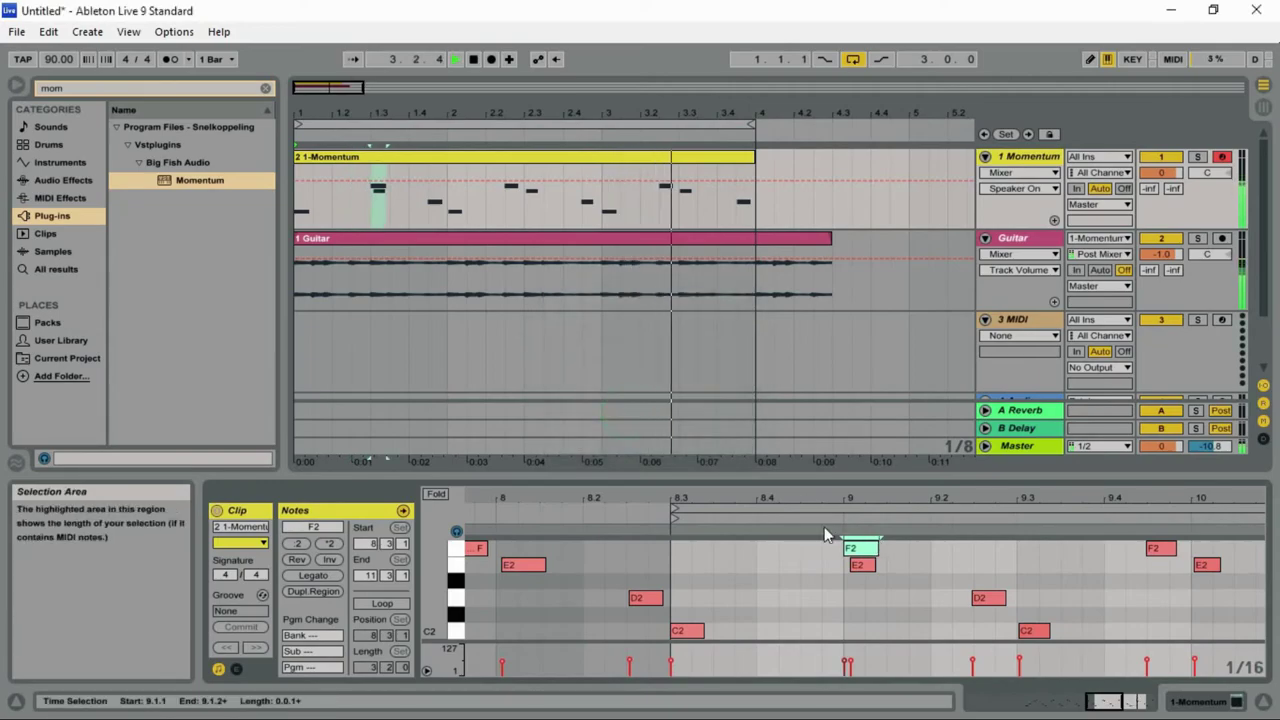
key("ctrl+z")
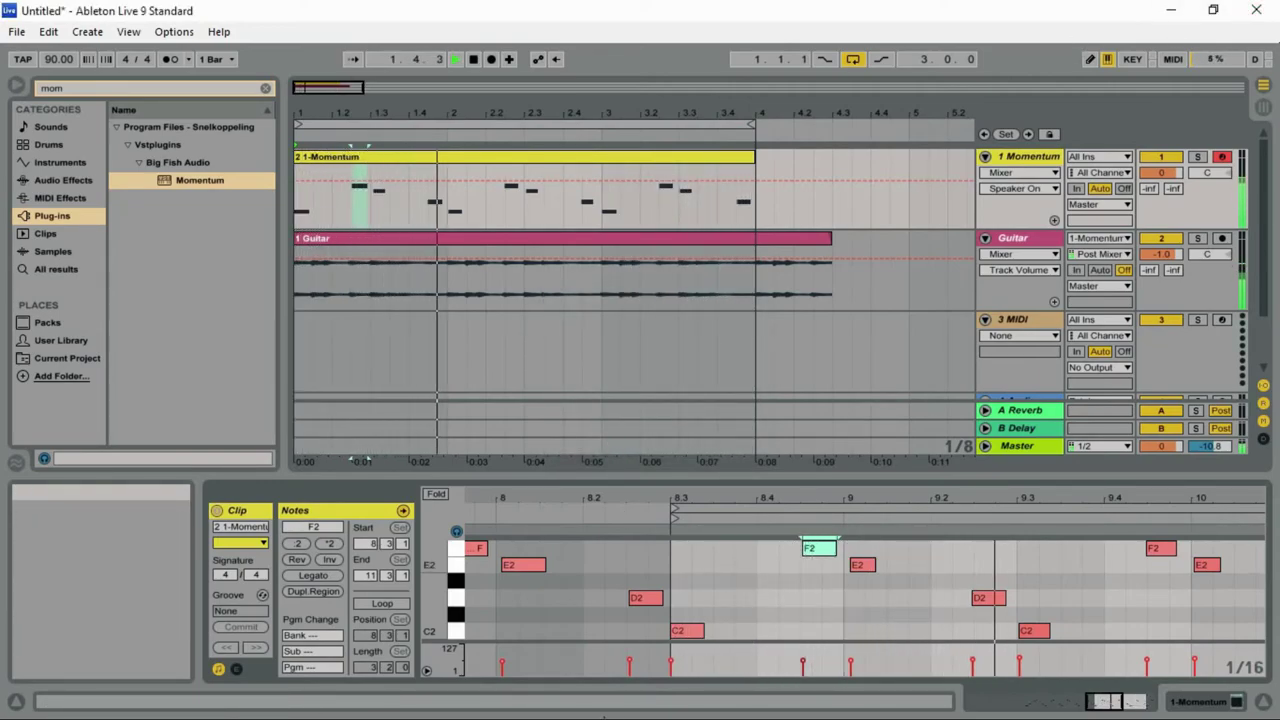
Quantize the E2 note at bar 10, the C2 note at 9.3 and the E2 note at bar 9
right_click(1200, 566)
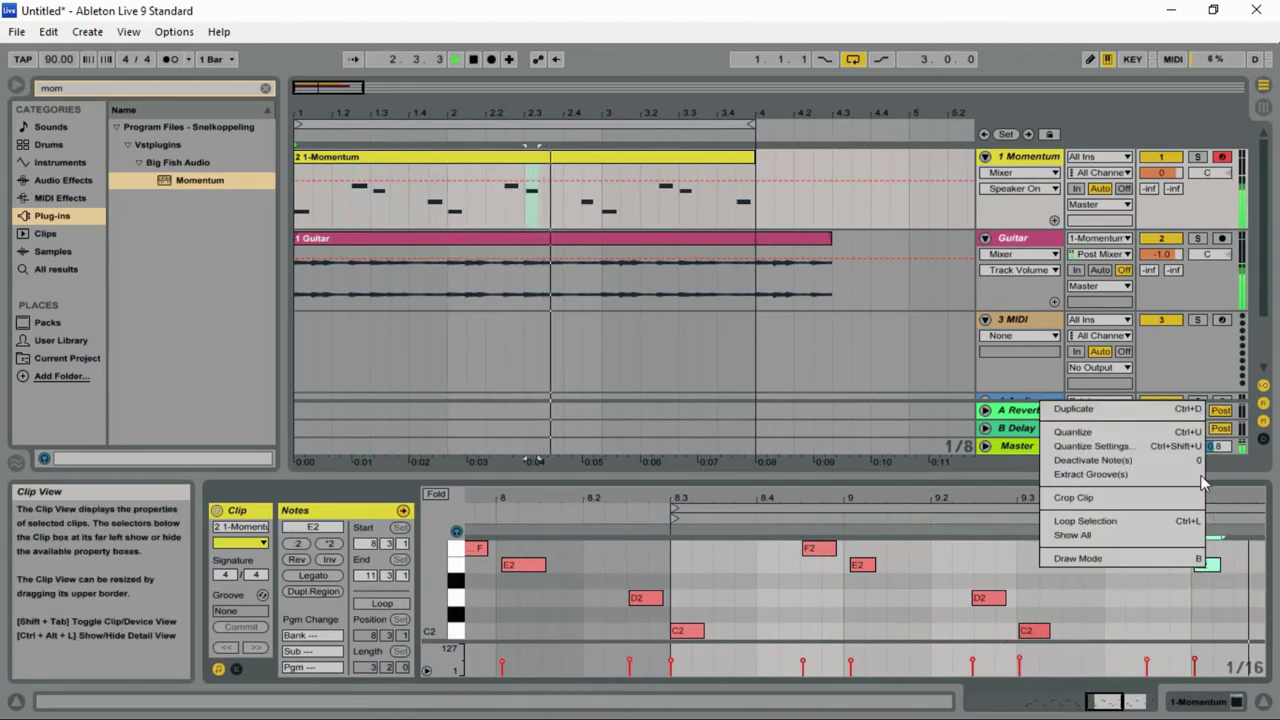
left_click(1085, 432)
right_click(1035, 630)
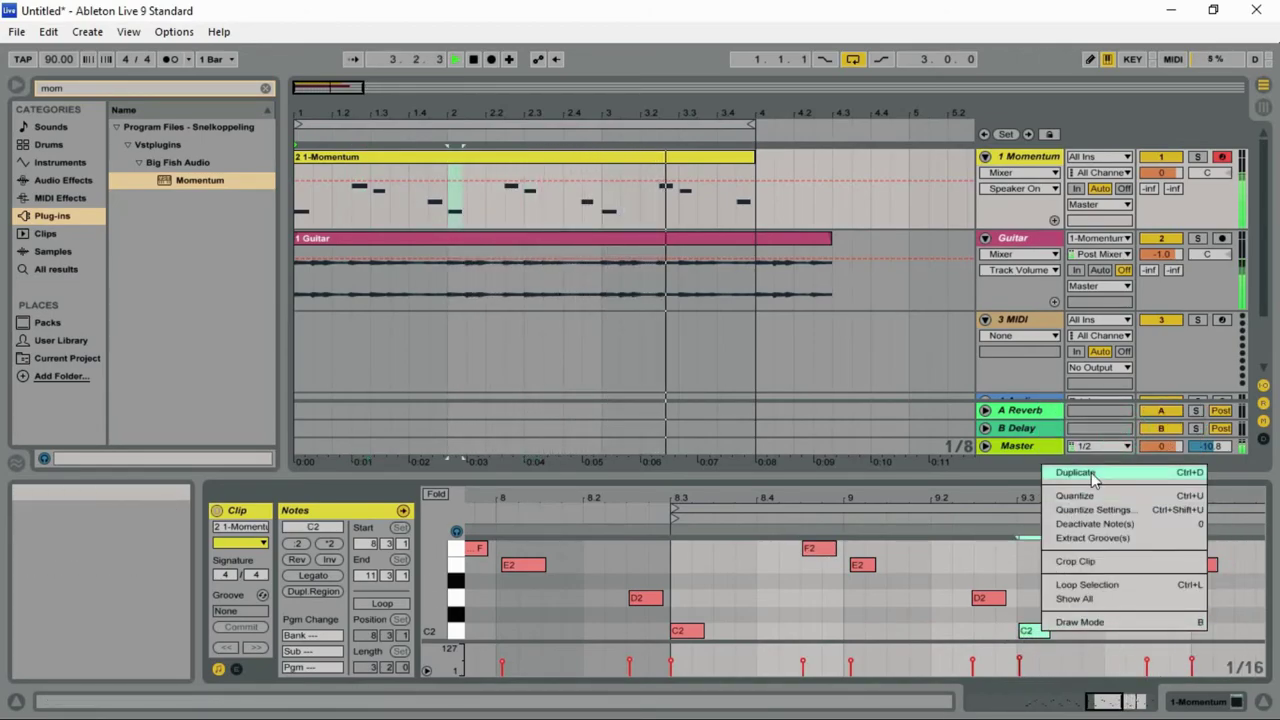
left_click(1070, 497)
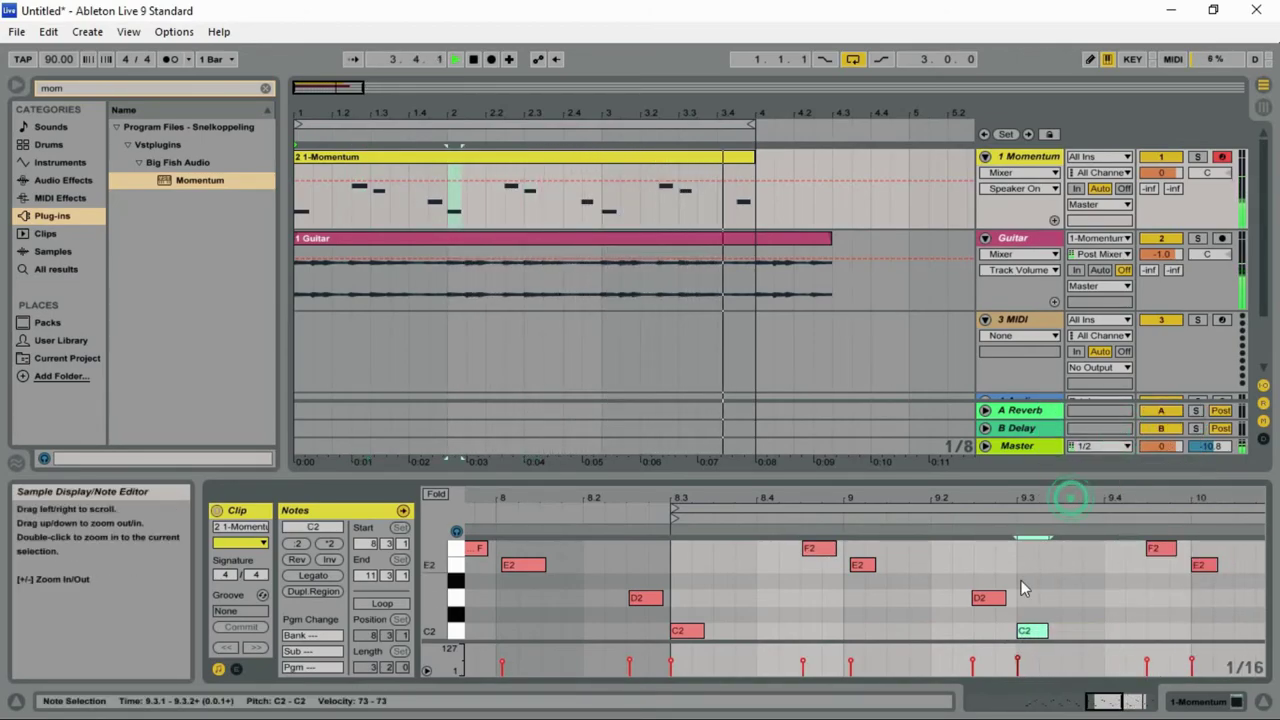
right_click(862, 566)
left_click(895, 434)
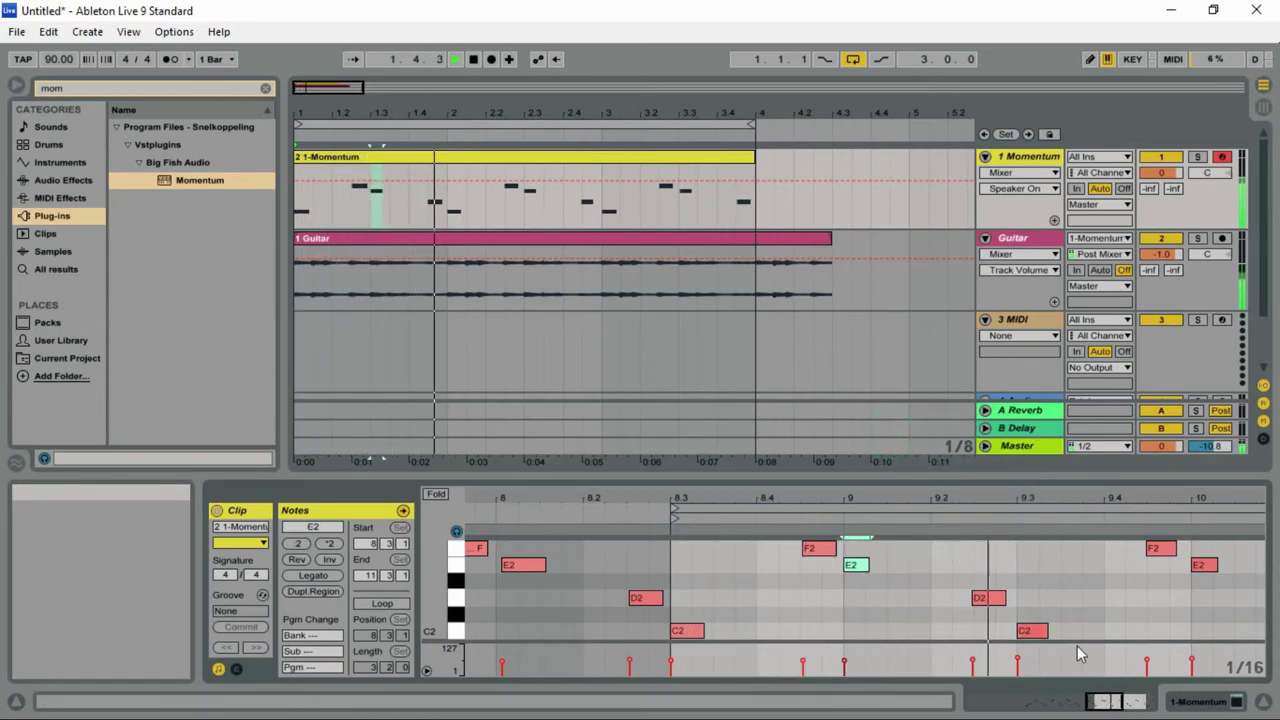
Quantize the C2 note at 10.3 and the E2 note at bar 11
left_click_drag(1118, 699, 1118, 700)
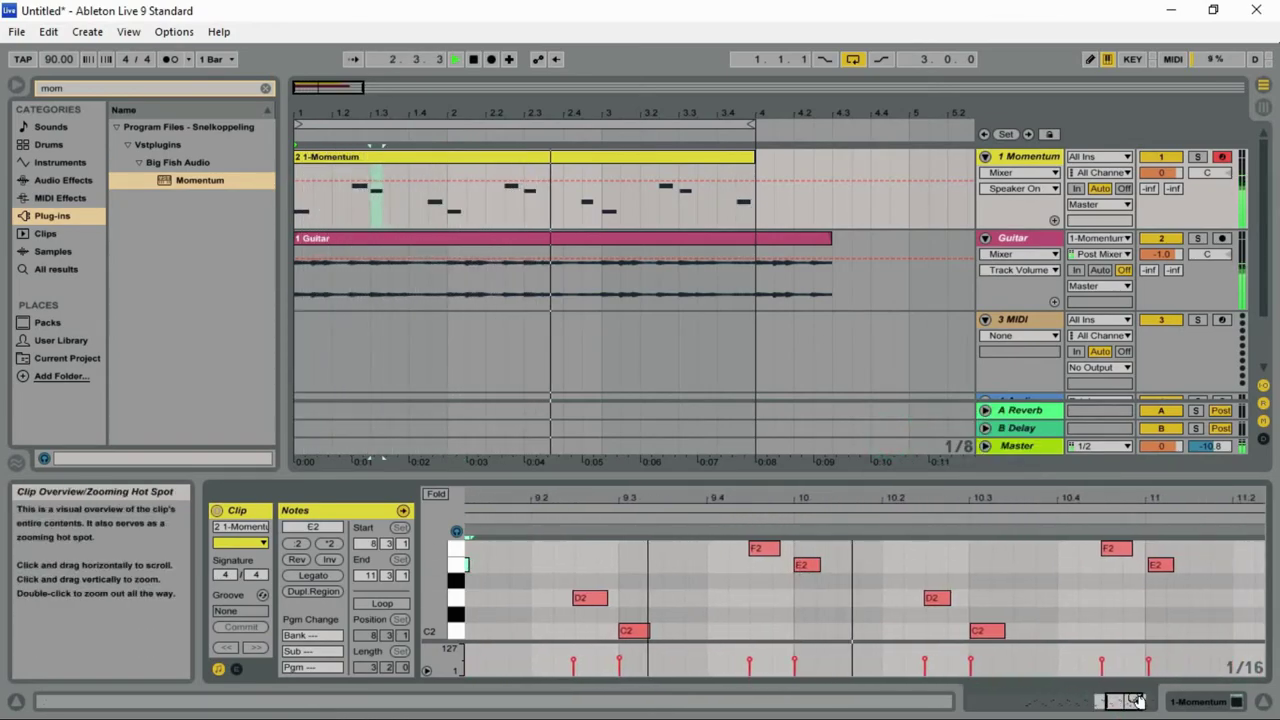
right_click(985, 631)
left_click(1030, 495)
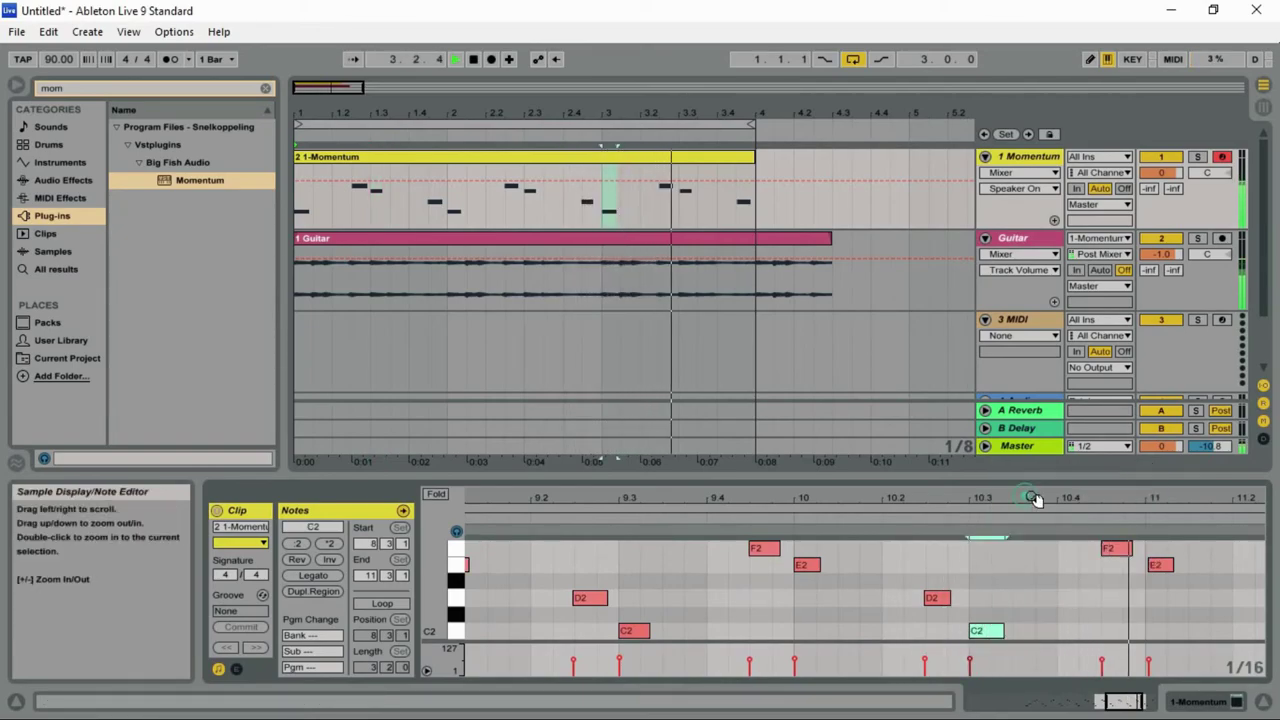
right_click(1163, 571)
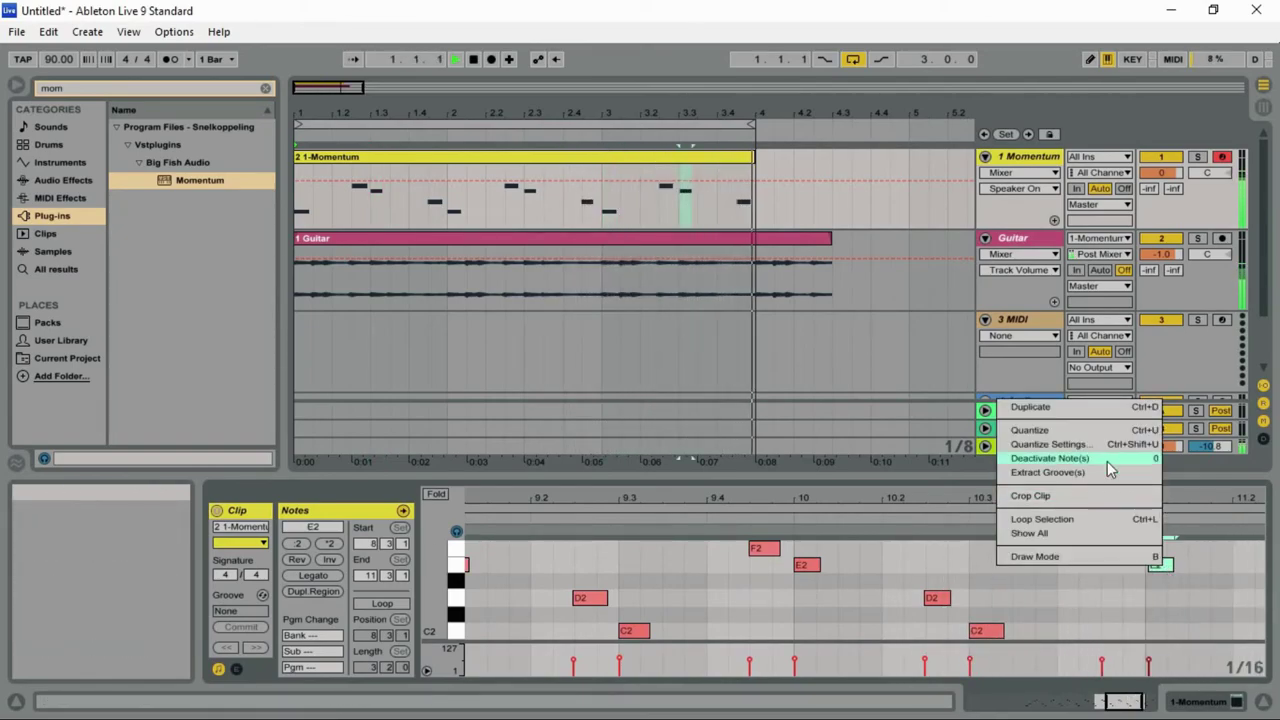
left_click(1062, 423)
Set the quantization to Current Grid with note starts adjusted at 100 %, and apply it
left_click_drag(1124, 701, 1104, 704)
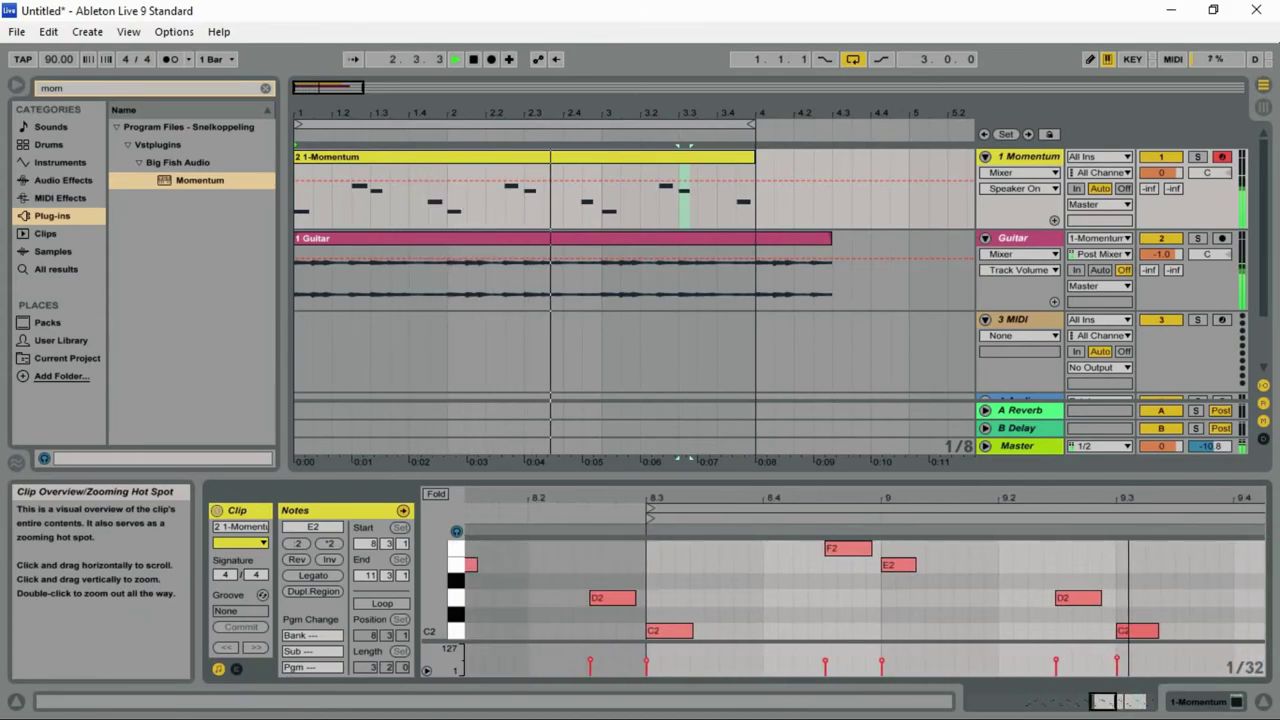
right_click(926, 605)
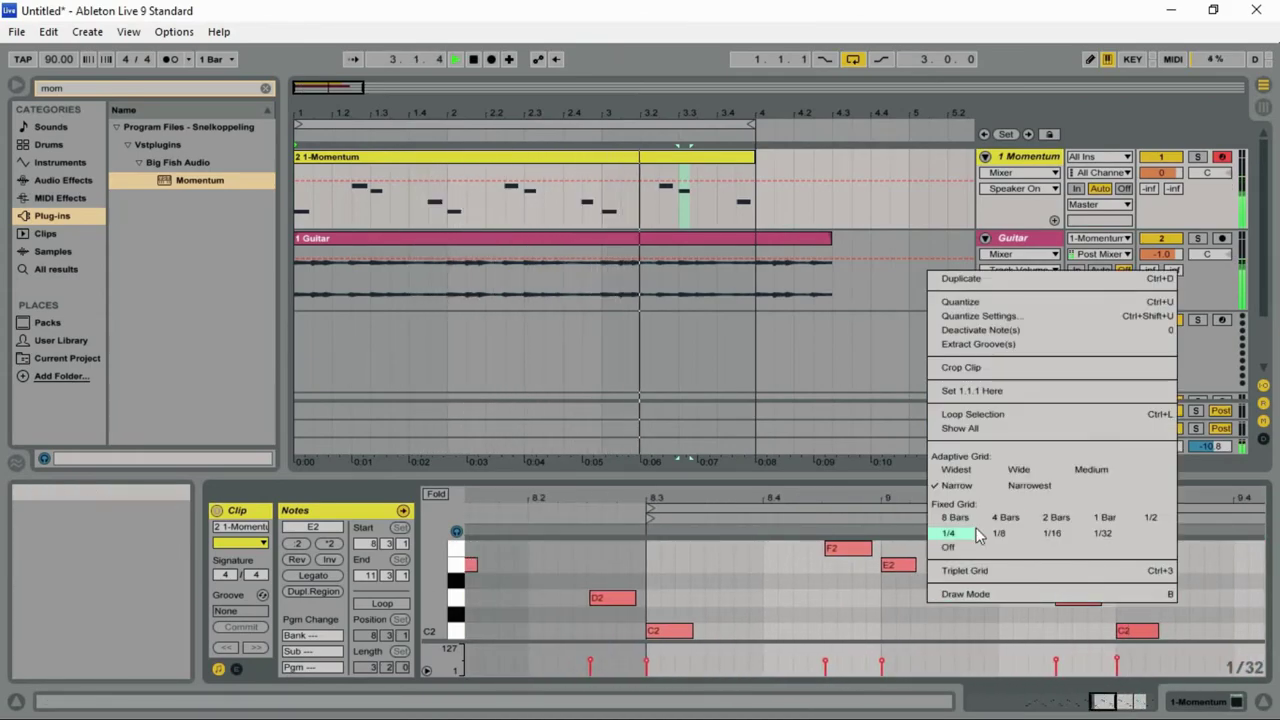
left_click(1001, 318)
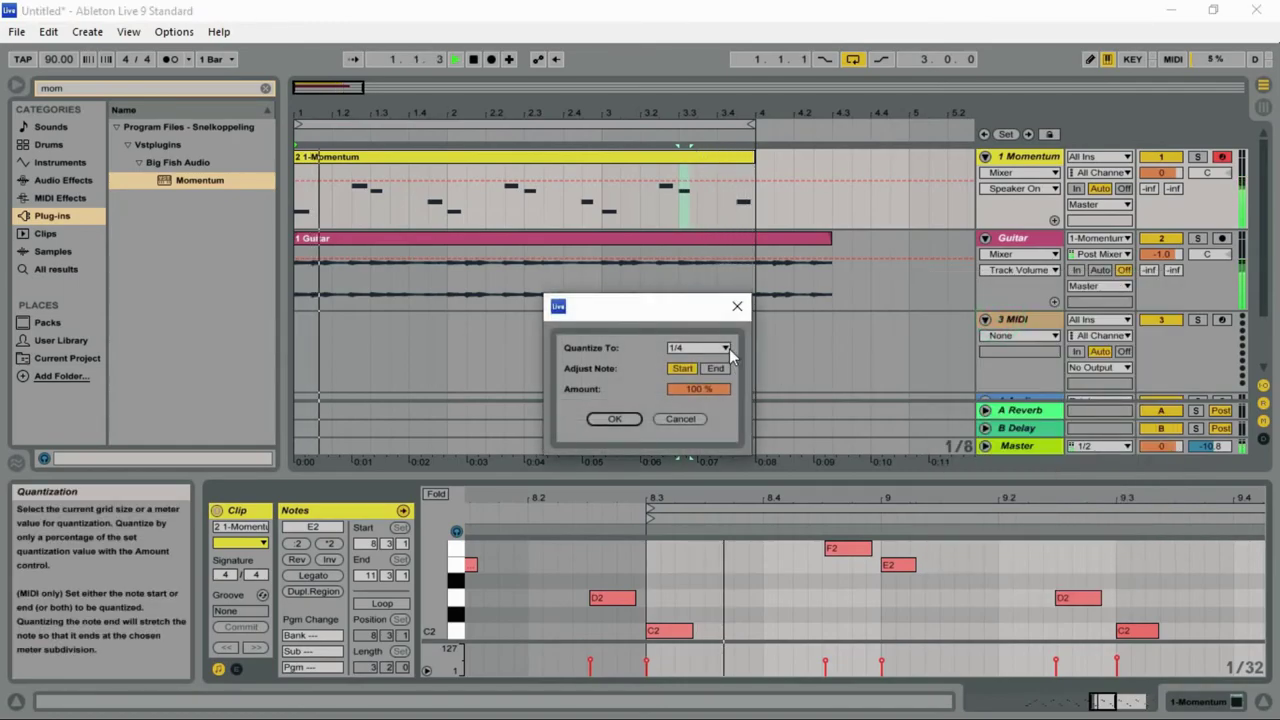
left_click(698, 347)
left_click(716, 375)
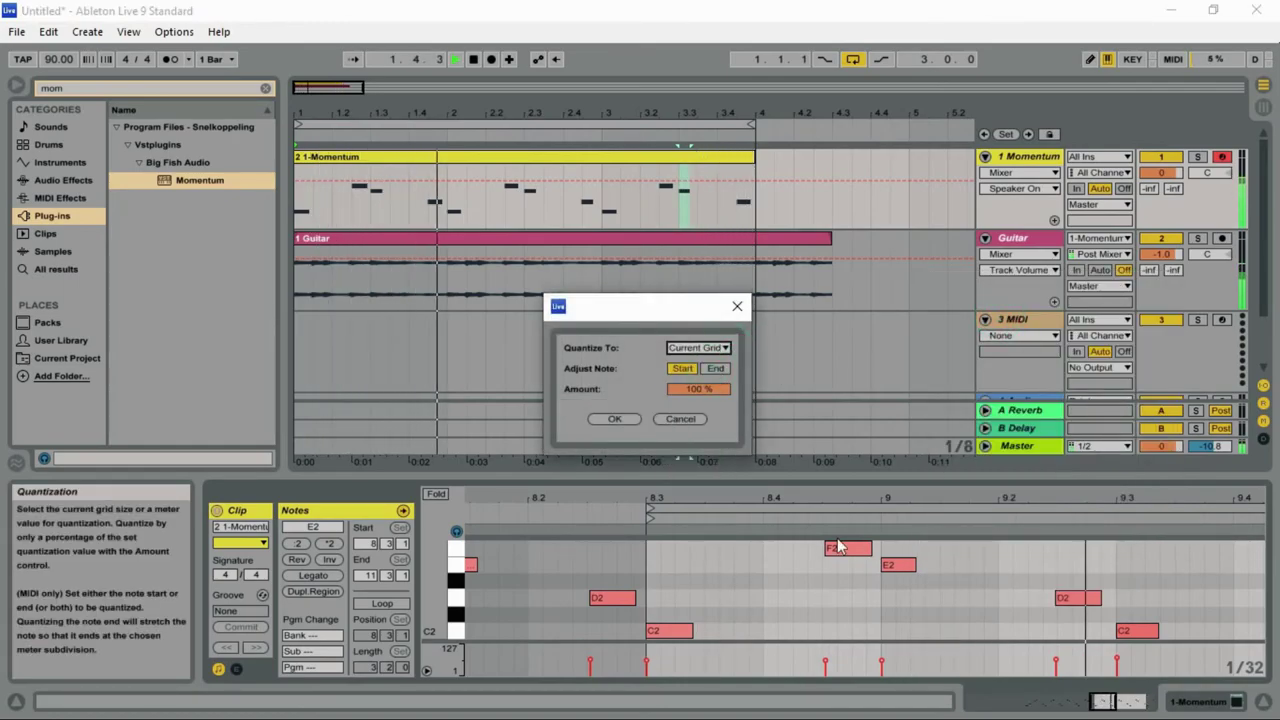
left_click(598, 422)
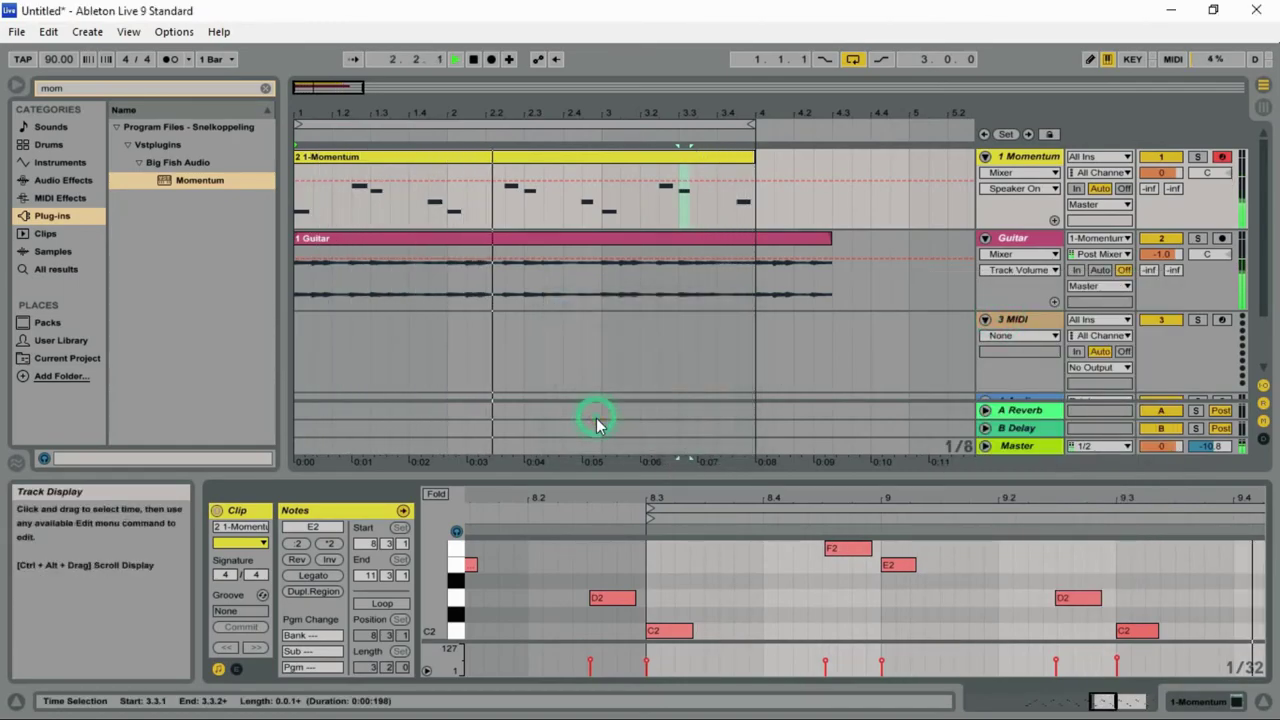
Quantize the F2 note at 8.4.3 and the D2 note at 10.2.3 to the current grid, and return to the Session view
right_click(848, 548)
left_click(870, 420)
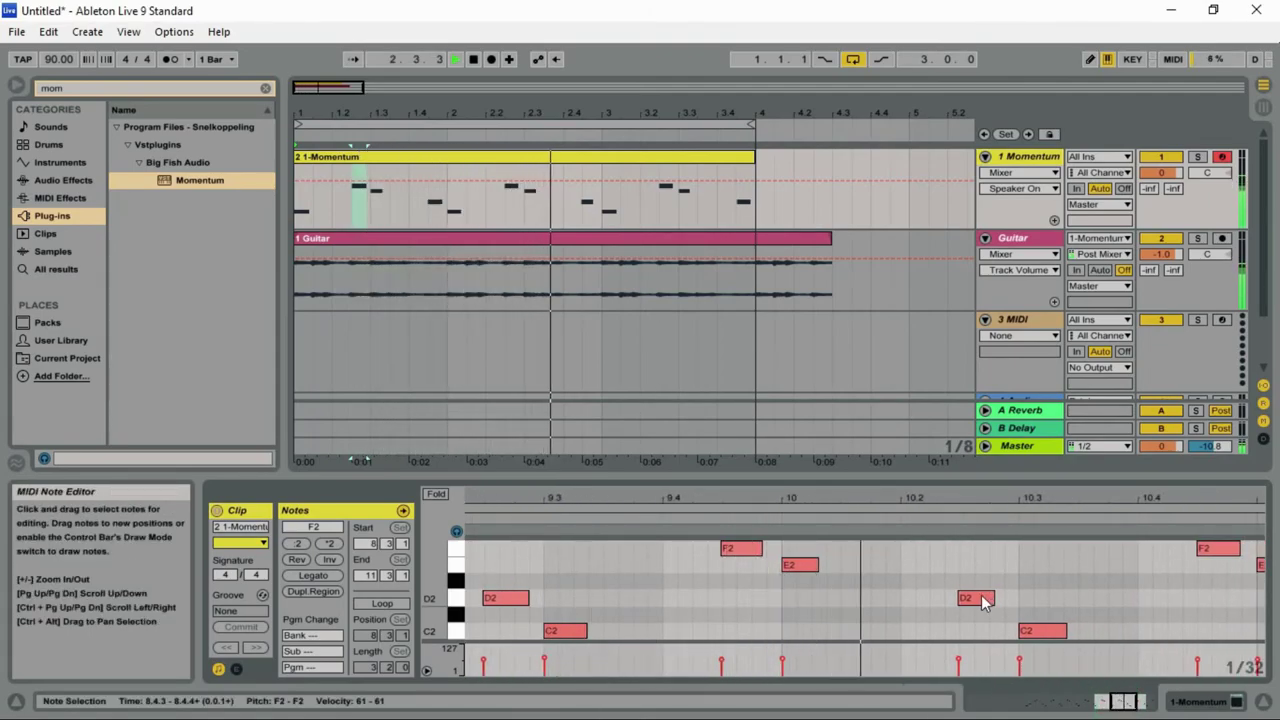
right_click(985, 599)
left_click(1001, 460)
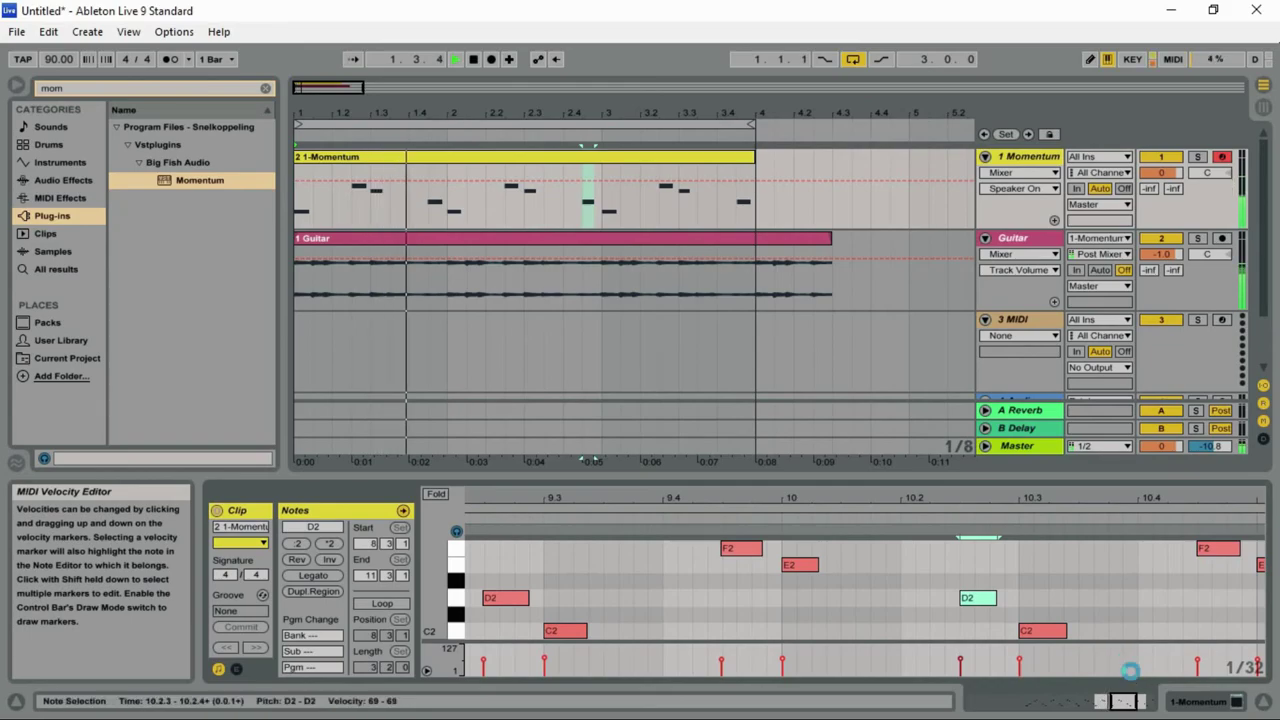
left_click_drag(1124, 700, 1096, 700)
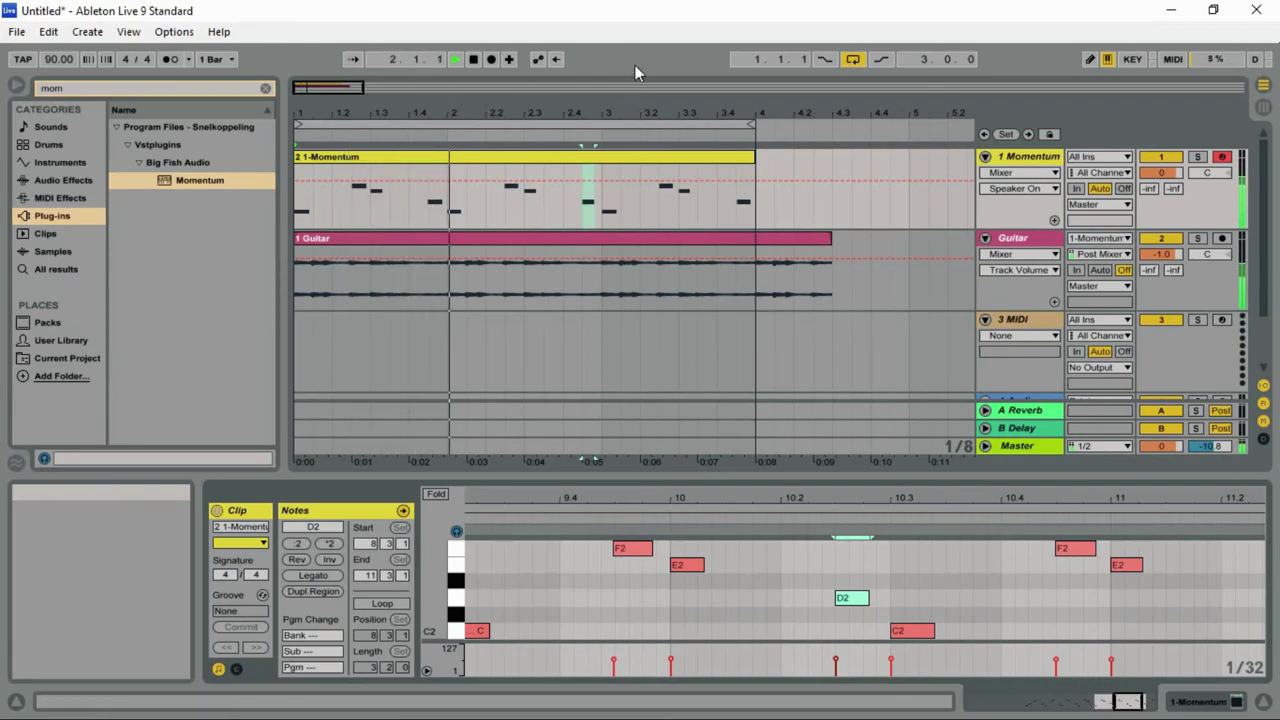
key("Tab")
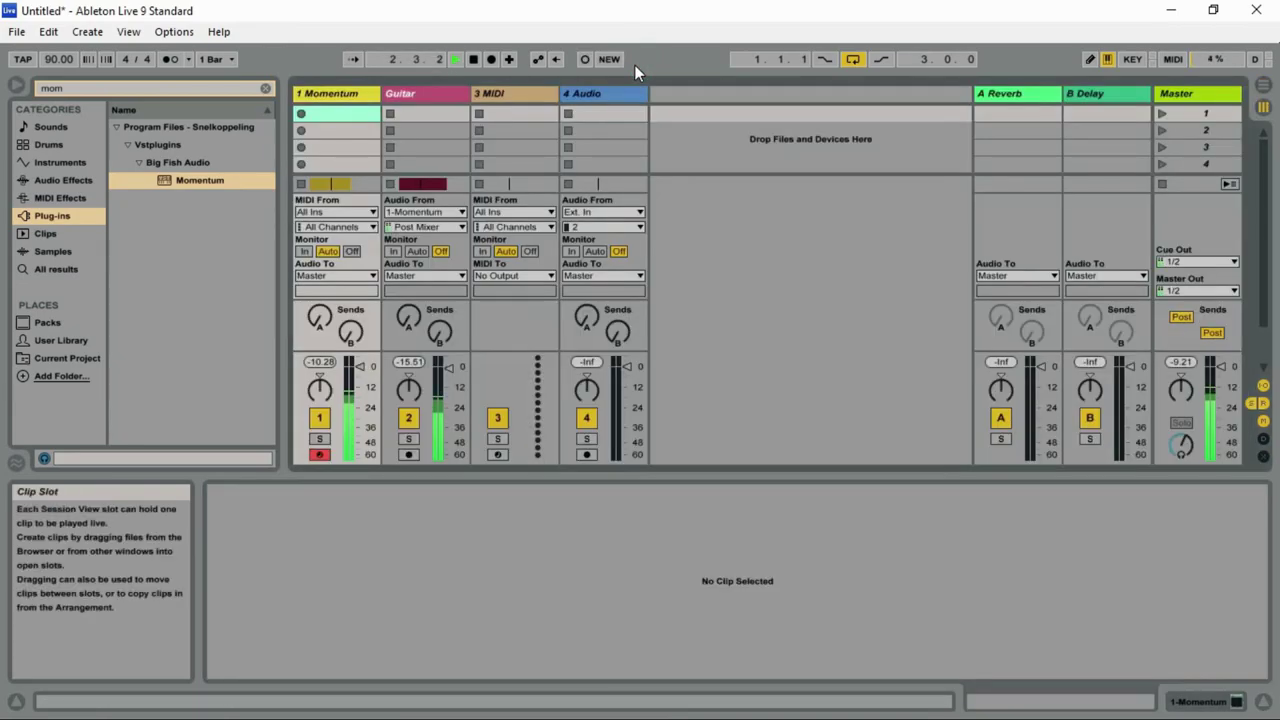